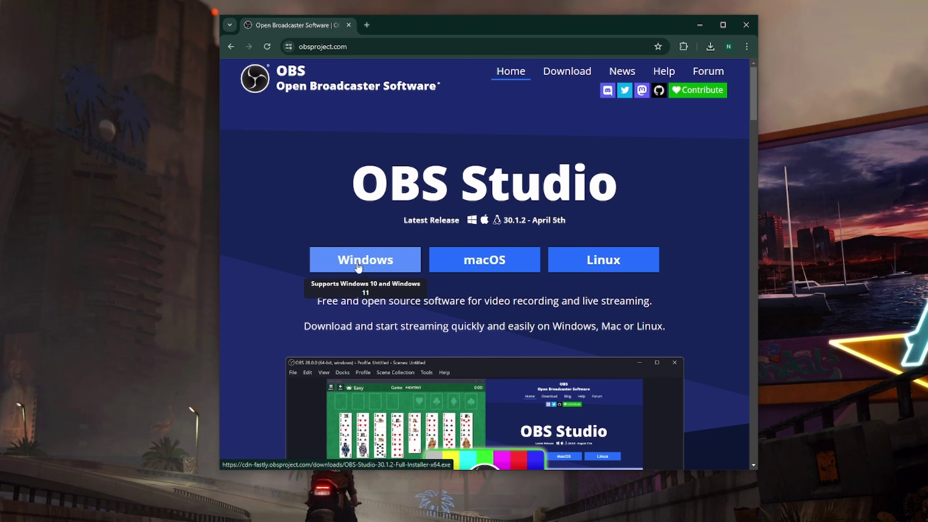
Step: Download the Windows installer for OBS Studio and open it from the recent downloads
{"action": "left_click", "coordinate": [359, 267]}
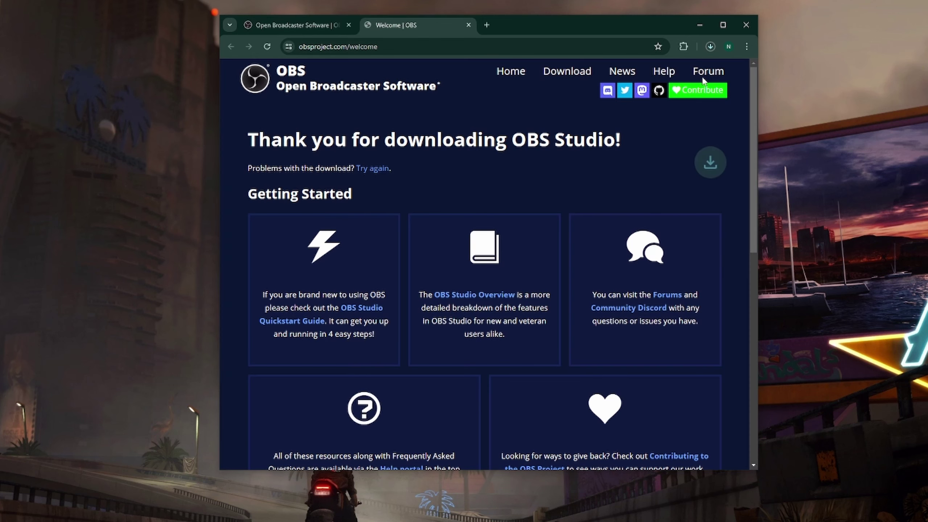
{"action": "left_click", "coordinate": [711, 46]}
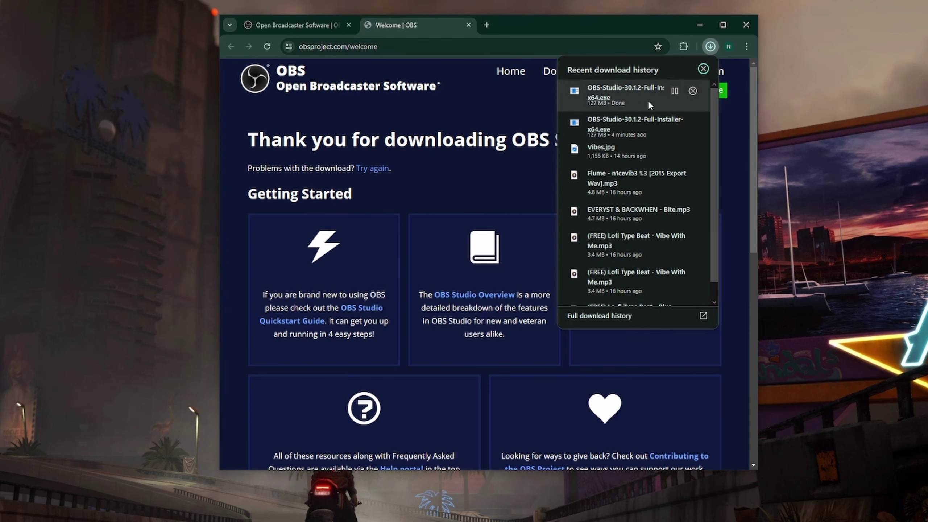
{"action": "left_click", "coordinate": [675, 93]}
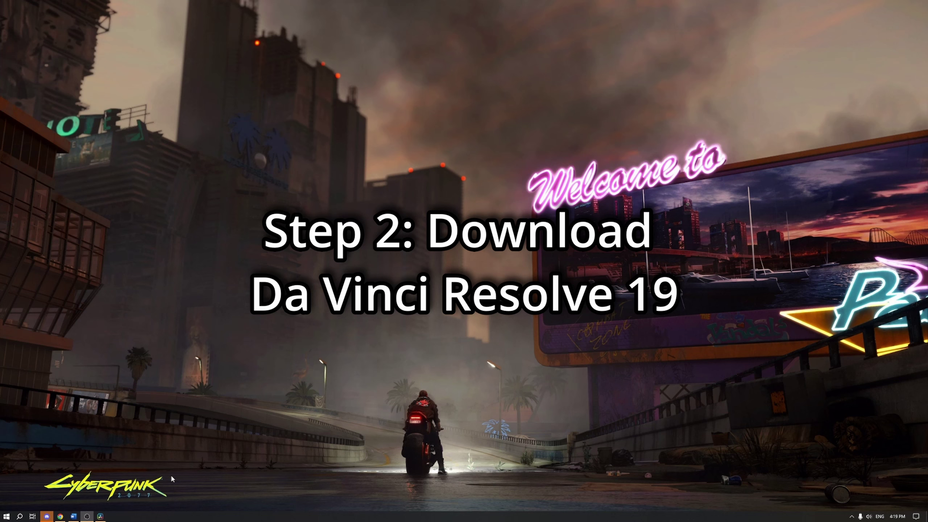
Step: Switch to Chrome, search Google for "Da vinci resolve 19" and open the Blackmagic Design DaVinci Resolve 19 page
{"action": "mouse_move", "coordinate": [62, 518]}
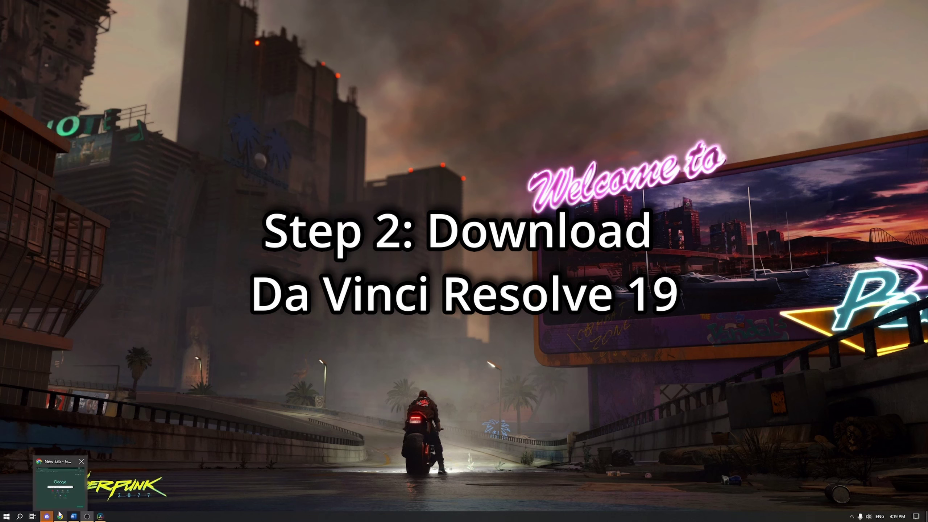
{"action": "left_click", "coordinate": [62, 518]}
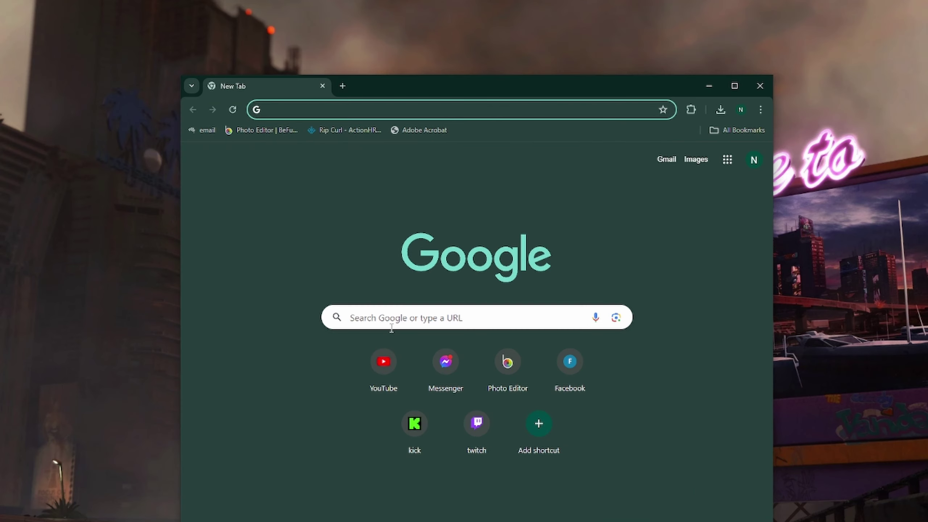
{"action": "left_click", "coordinate": [391, 329]}
{"action": "type", "text": "Da vinci resolve 19"}
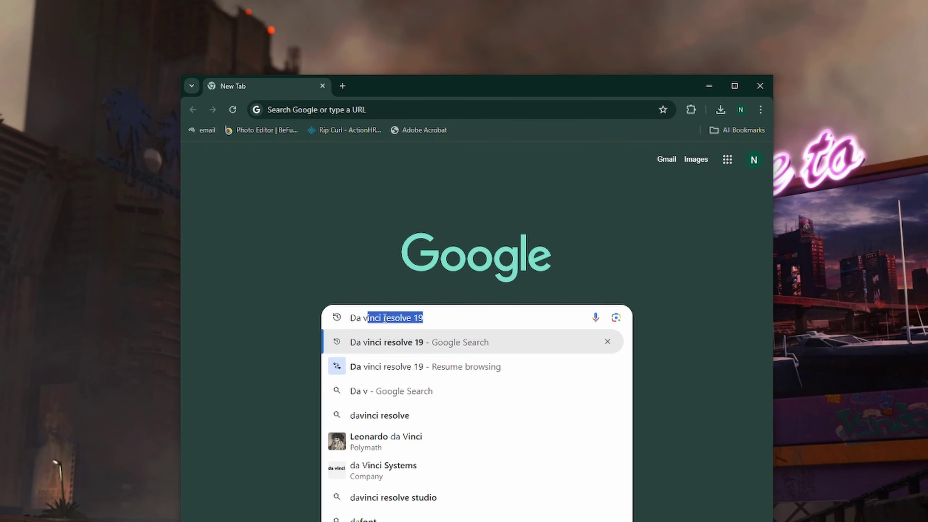
{"action": "left_click", "coordinate": [453, 345]}
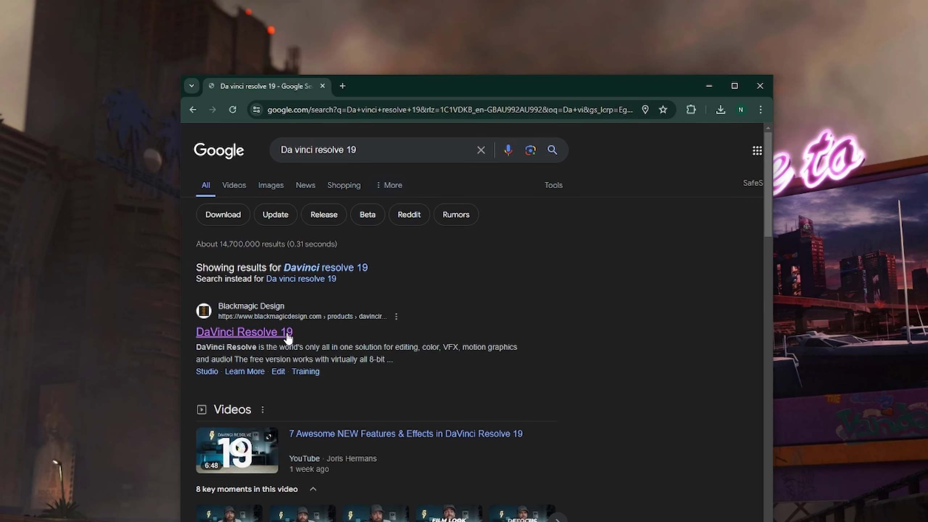
{"action": "left_click", "coordinate": [284, 333]}
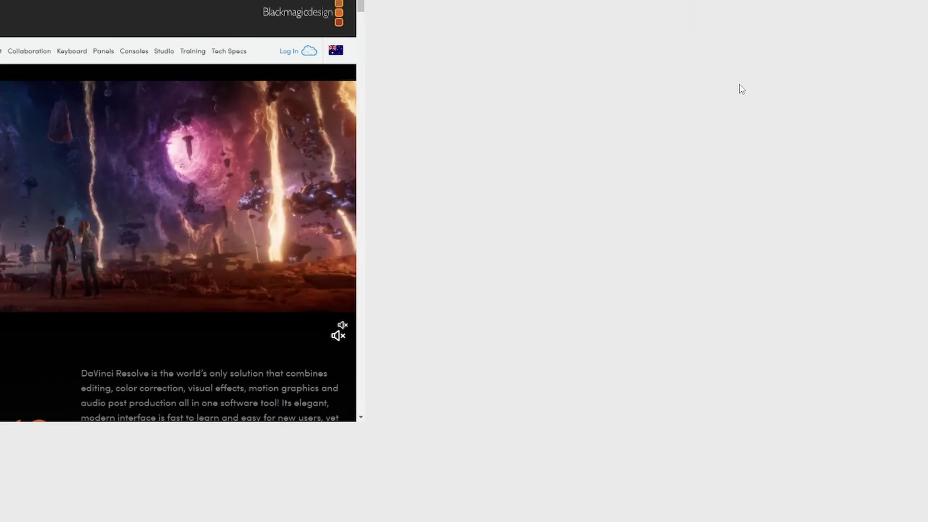
Step: Choose the free download and select the Windows version of DaVinci Resolve 19 Public Beta
{"action": "scroll", "coordinate": [298, 331], "scroll_direction": "down", "scroll_amount": 5}
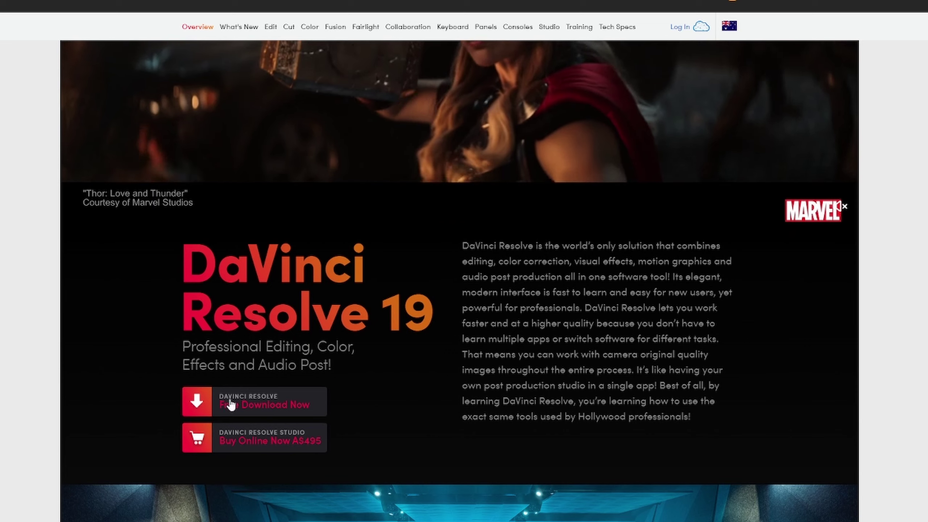
{"action": "left_click", "coordinate": [264, 404]}
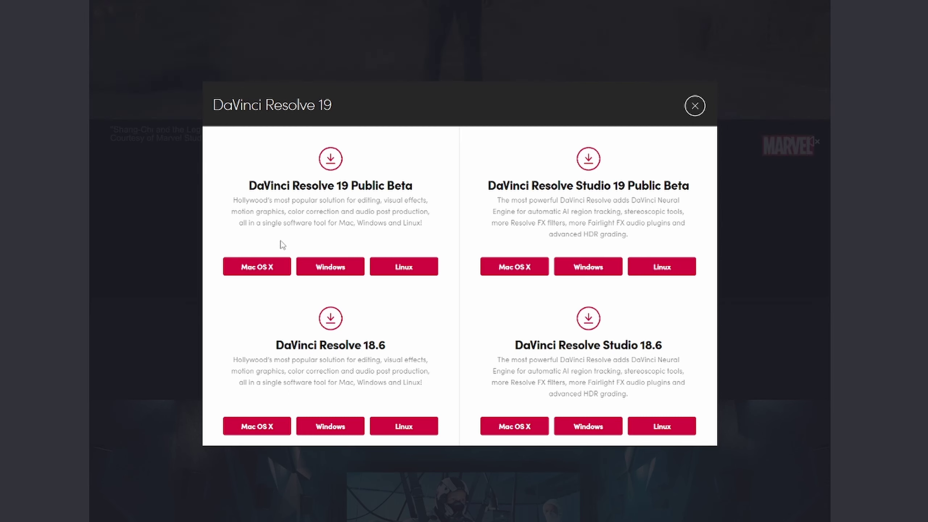
{"action": "left_click", "coordinate": [331, 268]}
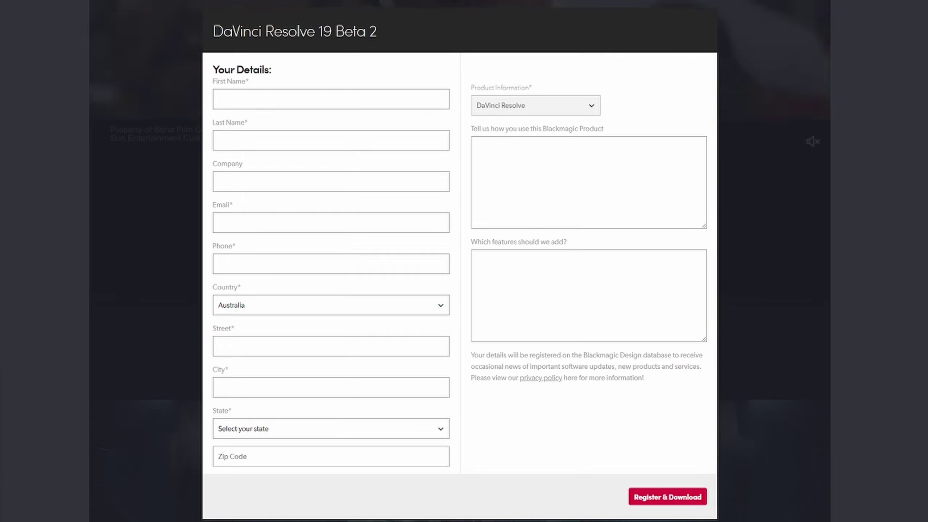
Step: Look through the Downloads folder in File Explorer for the installer, and close the window
{"action": "key", "text": "super+e"}
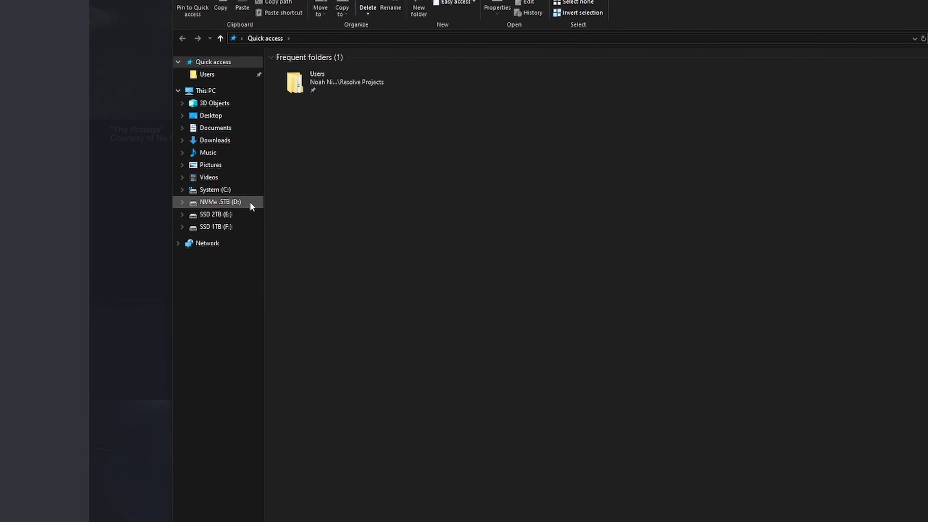
{"action": "left_click", "coordinate": [230, 139]}
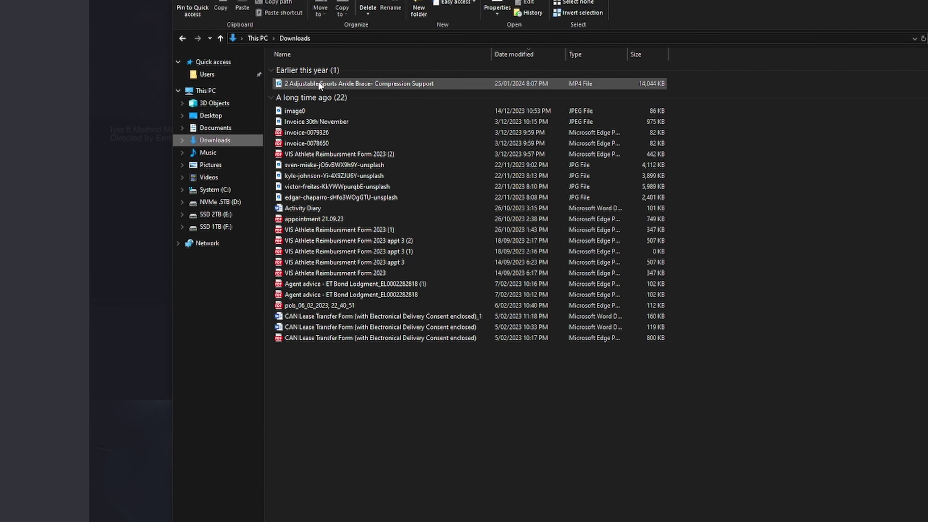
{"action": "left_click", "coordinate": [896, 4]}
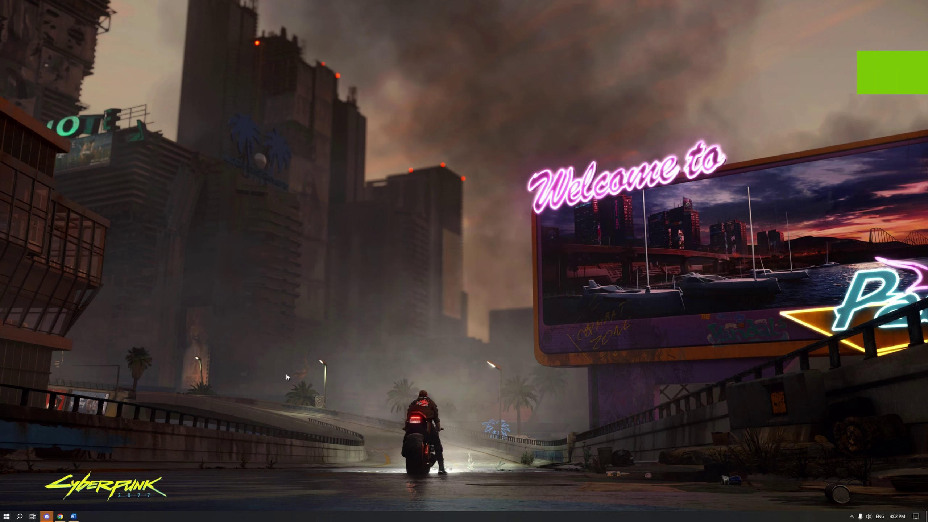
Step: Search the computer for "obs" and launch OBS Studio
{"action": "left_click", "coordinate": [19, 517]}
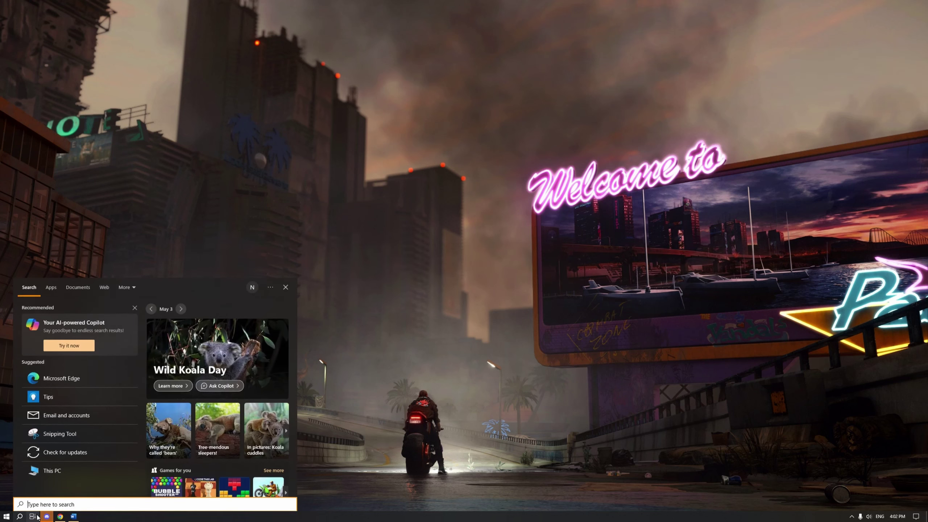
{"action": "type", "text": "obs"}
{"action": "left_click", "coordinate": [55, 318]}
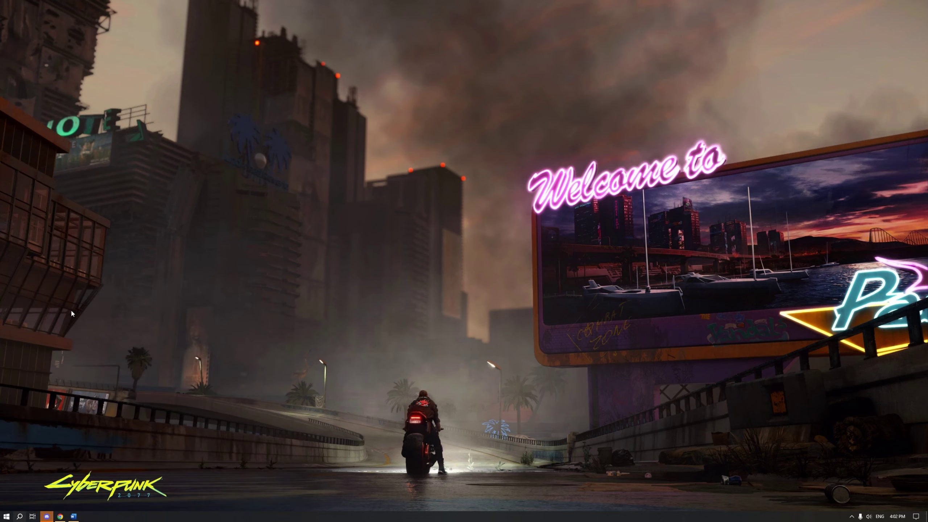
{"action": "left_click", "coordinate": [412, 307]}
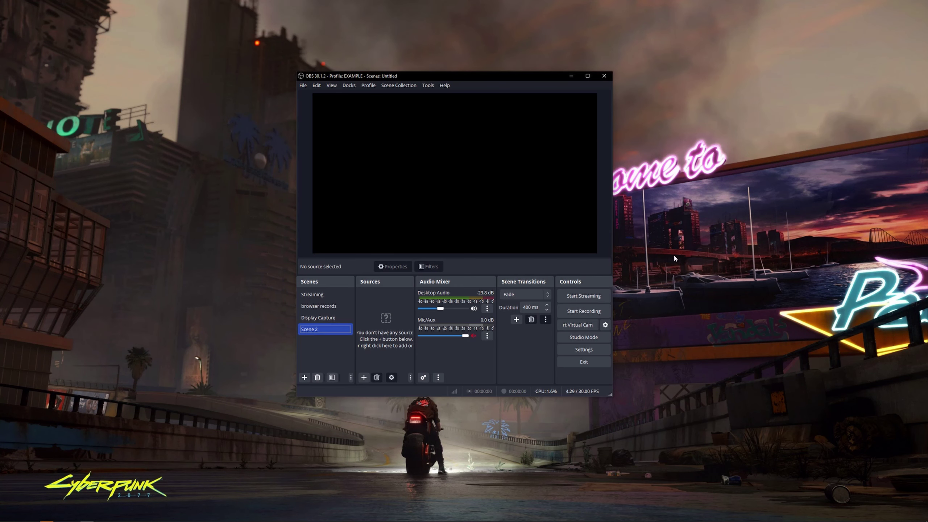
Step: Create a new profile named Example and skip the auto-configuration wizard
{"action": "left_click", "coordinate": [325, 296]}
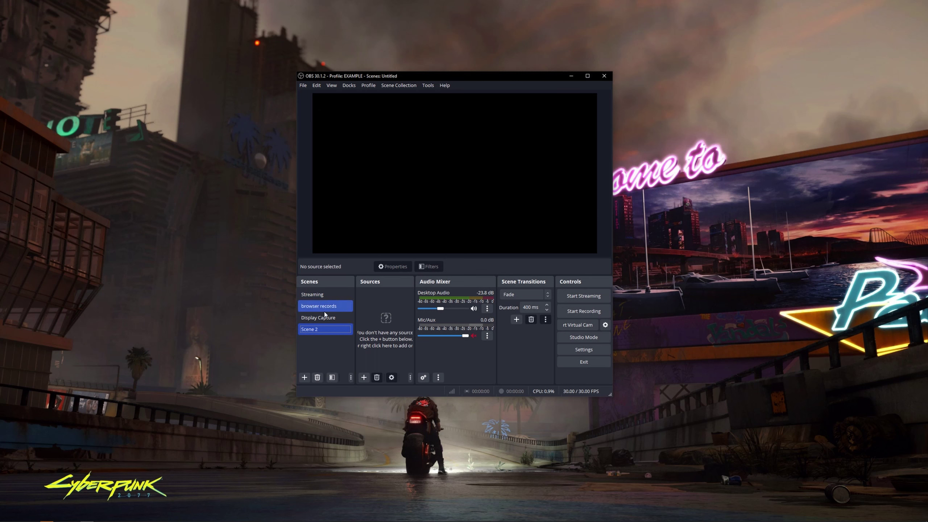
{"action": "left_click", "coordinate": [369, 86]}
{"action": "left_click", "coordinate": [372, 96]}
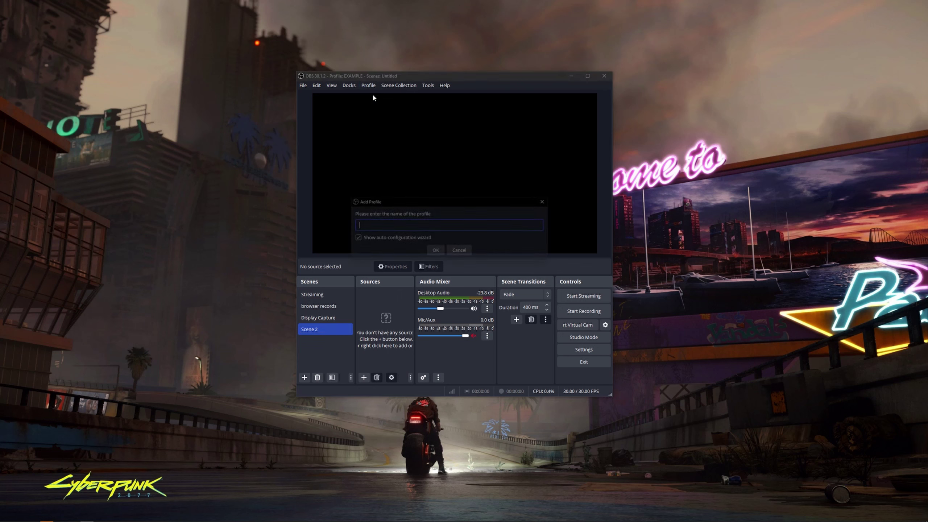
{"action": "type", "text": "Example"}
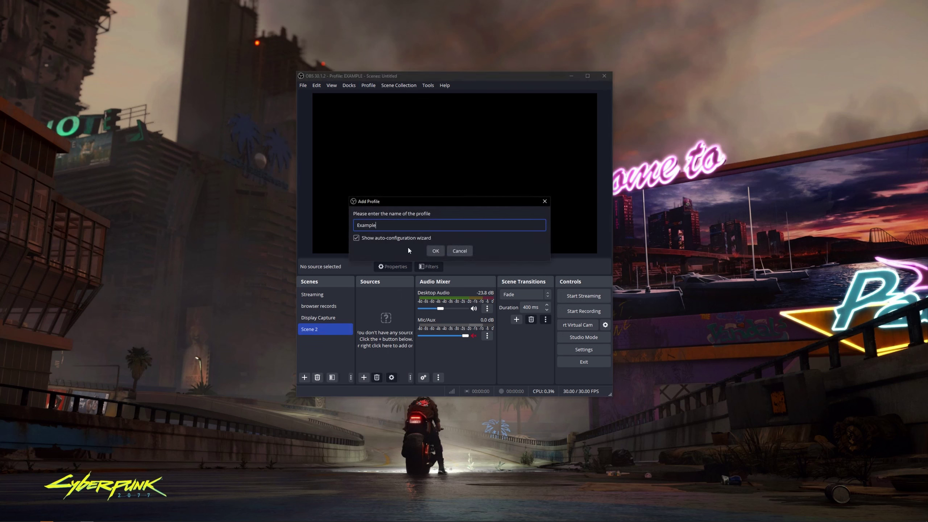
{"action": "left_click", "coordinate": [434, 251]}
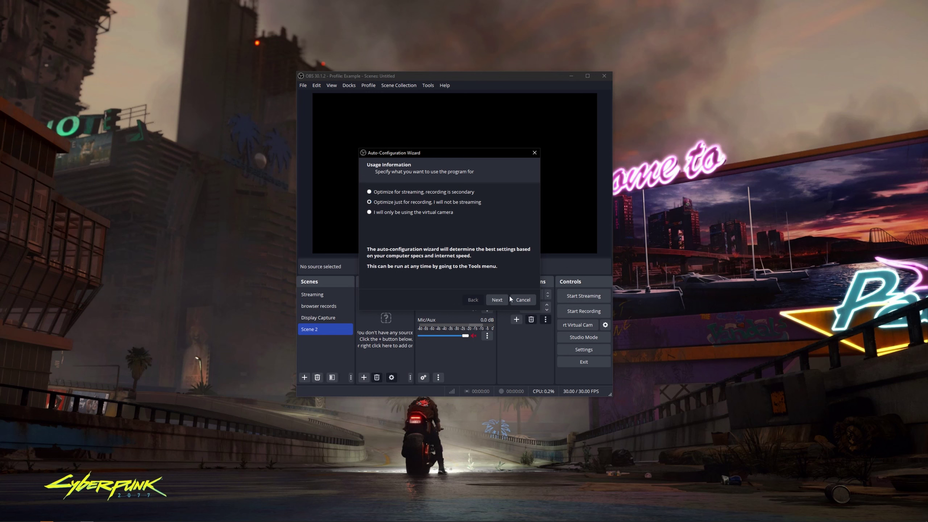
{"action": "left_click", "coordinate": [521, 300]}
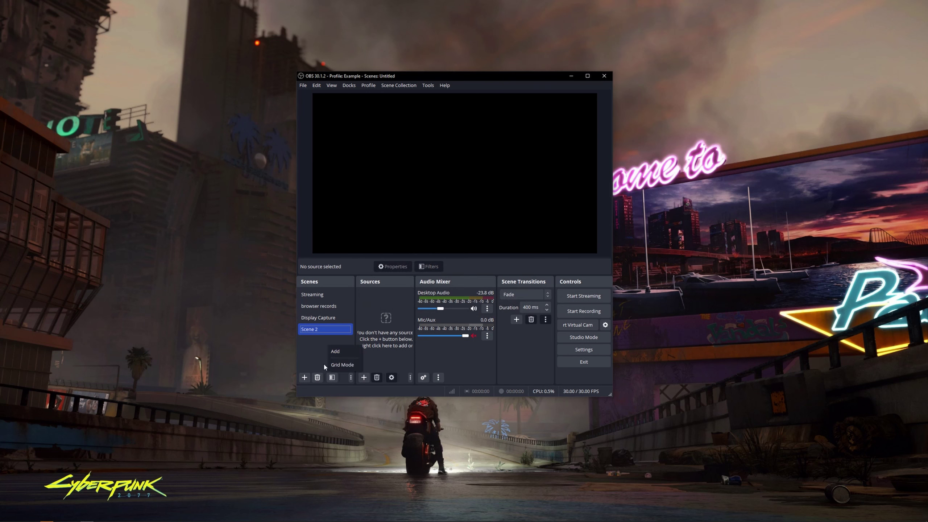
Step: Add a new scene named Gameplay
{"action": "left_click", "coordinate": [335, 351]}
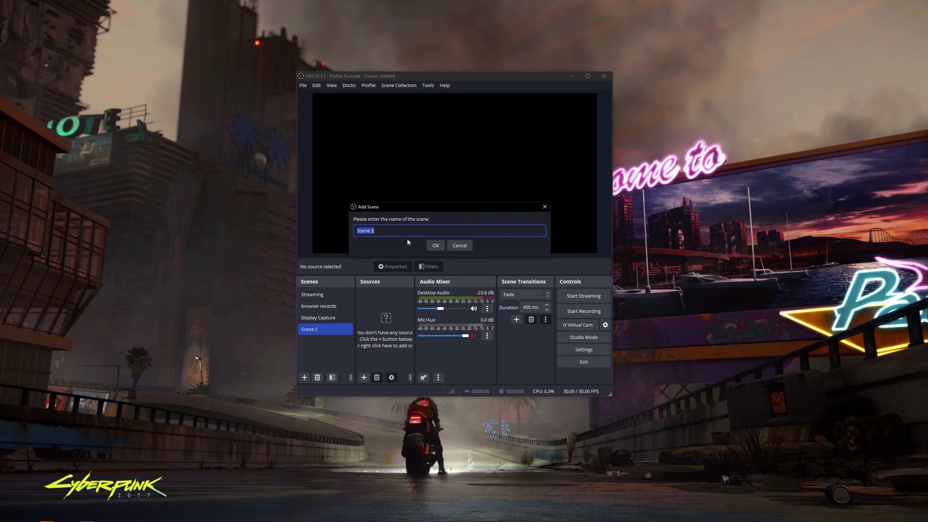
{"action": "type", "text": "Gameplay"}
{"action": "left_click", "coordinate": [435, 245]}
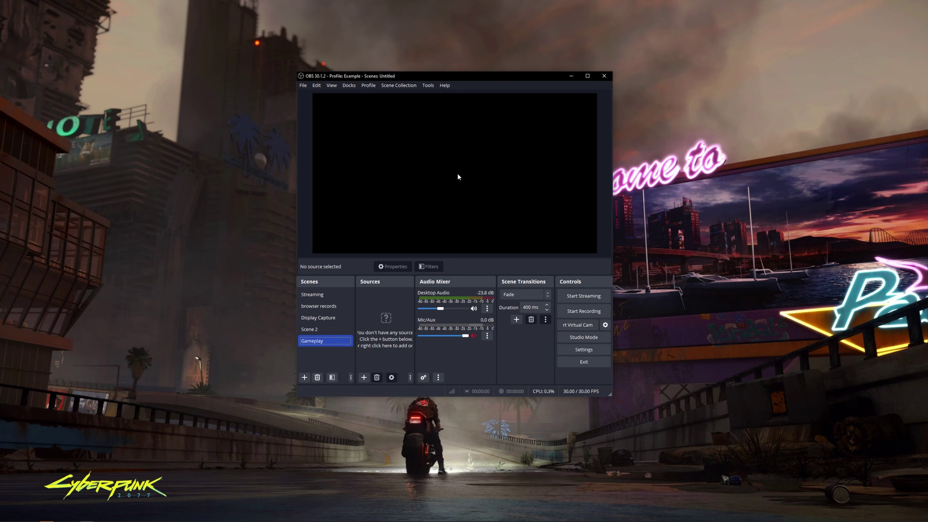
Step: Add a new Game Capture source to the Gameplay scene in Capture specific window mode, leaving the window unassigned
{"action": "left_click", "coordinate": [364, 377]}
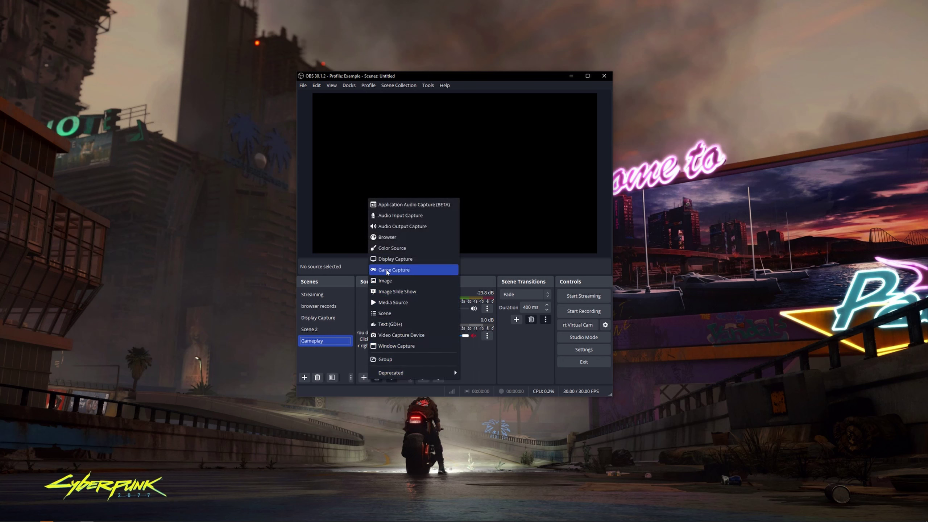
{"action": "left_click", "coordinate": [391, 270]}
{"action": "left_click", "coordinate": [472, 280]}
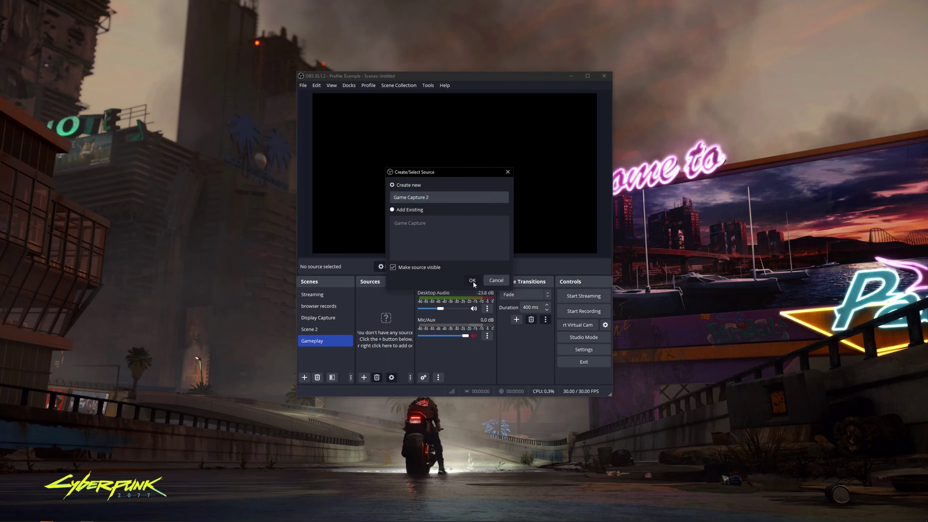
{"action": "left_click", "coordinate": [433, 237]}
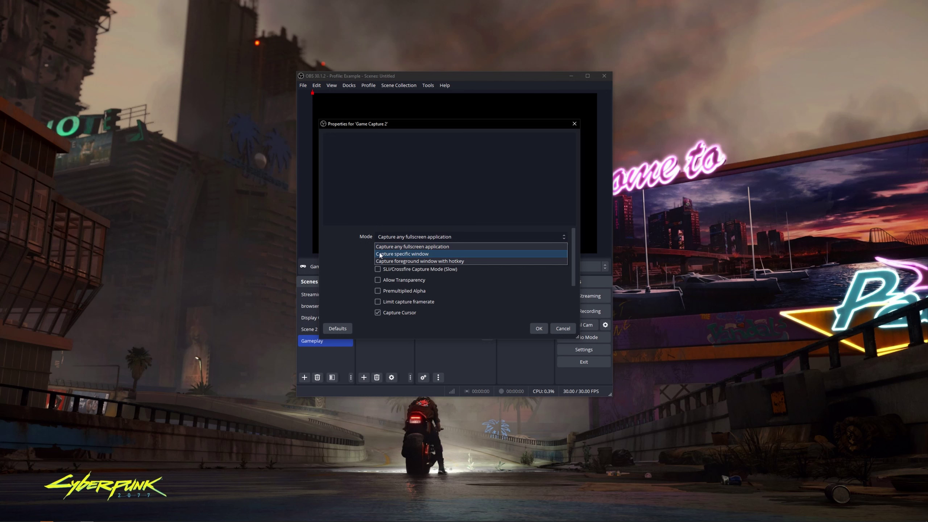
{"action": "left_click", "coordinate": [453, 256]}
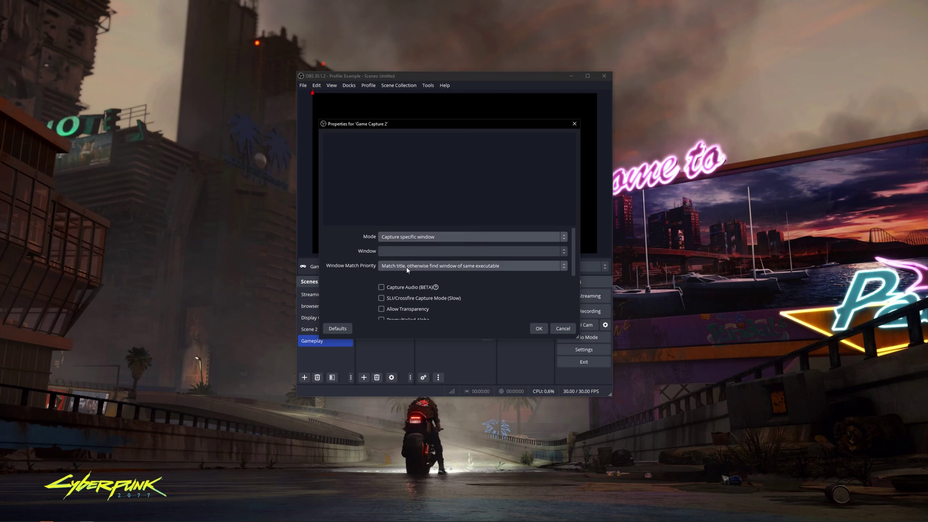
{"action": "left_click", "coordinate": [398, 252]}
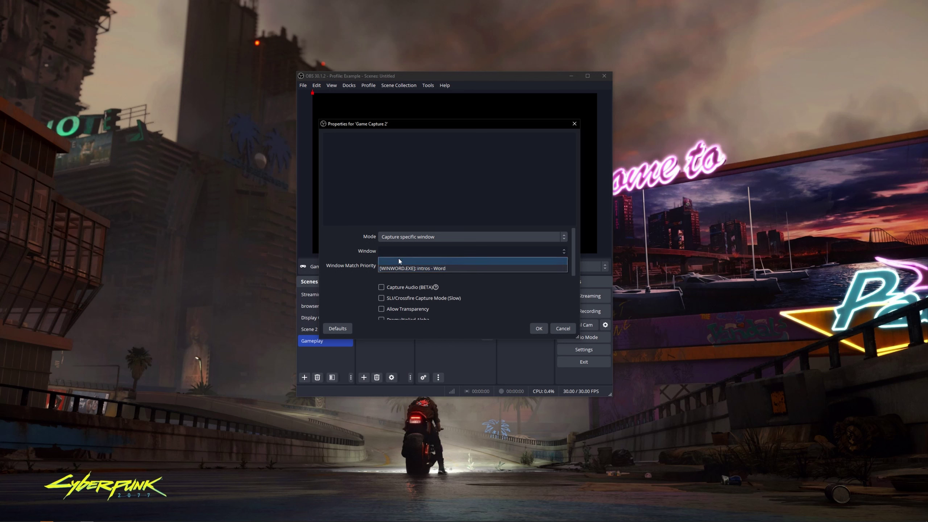
{"action": "left_click", "coordinate": [399, 261]}
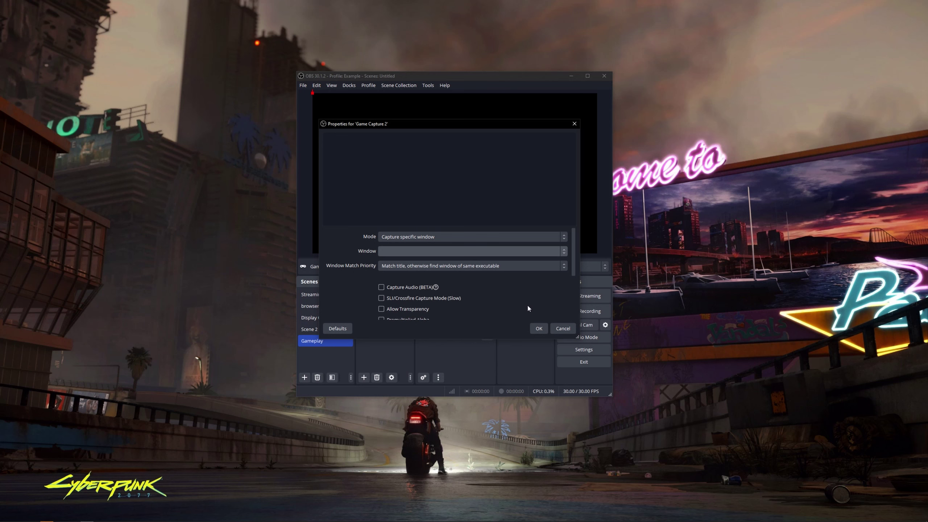
{"action": "left_click", "coordinate": [539, 329]}
Step: Add a new Audio Input Capture source to the Gameplay scene, using the Microphone (HyperX QuadCast S) device
{"action": "right_click", "coordinate": [389, 315]}
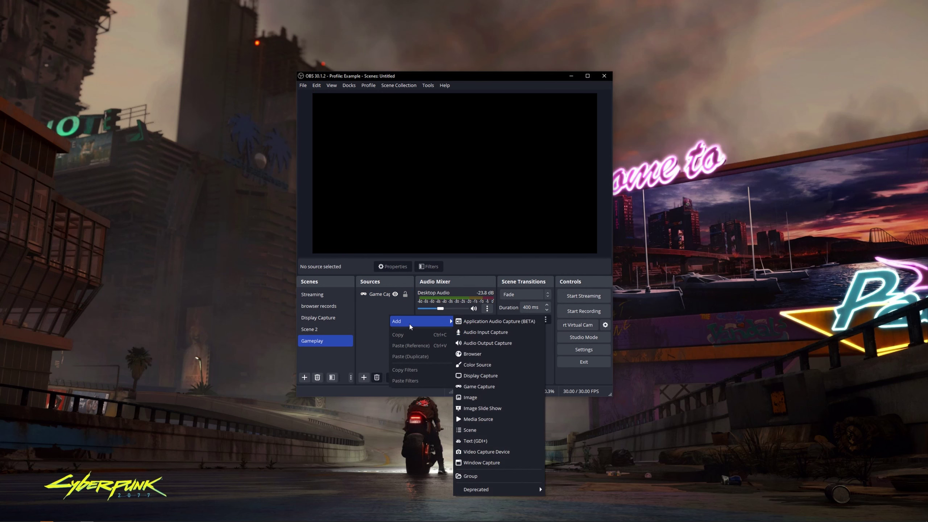
{"action": "left_click", "coordinate": [362, 368]}
{"action": "left_click", "coordinate": [365, 377]}
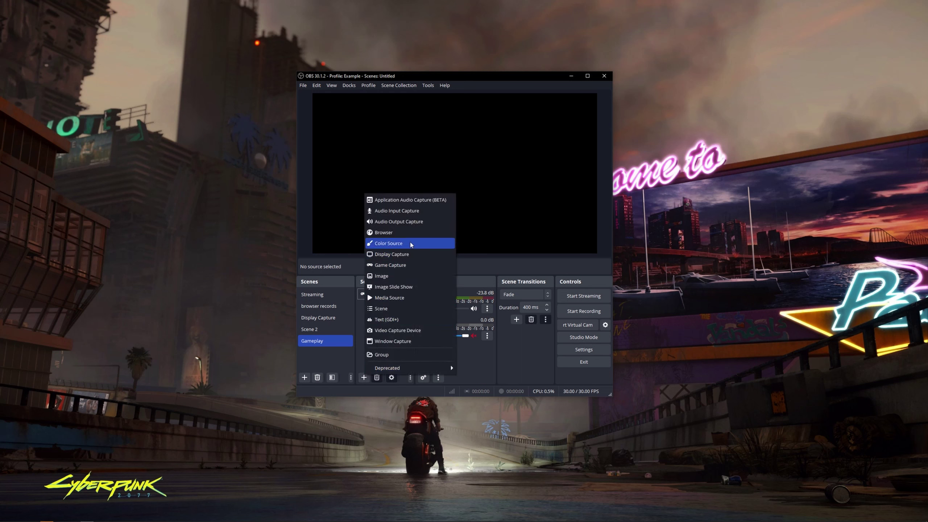
{"action": "left_click", "coordinate": [408, 216]}
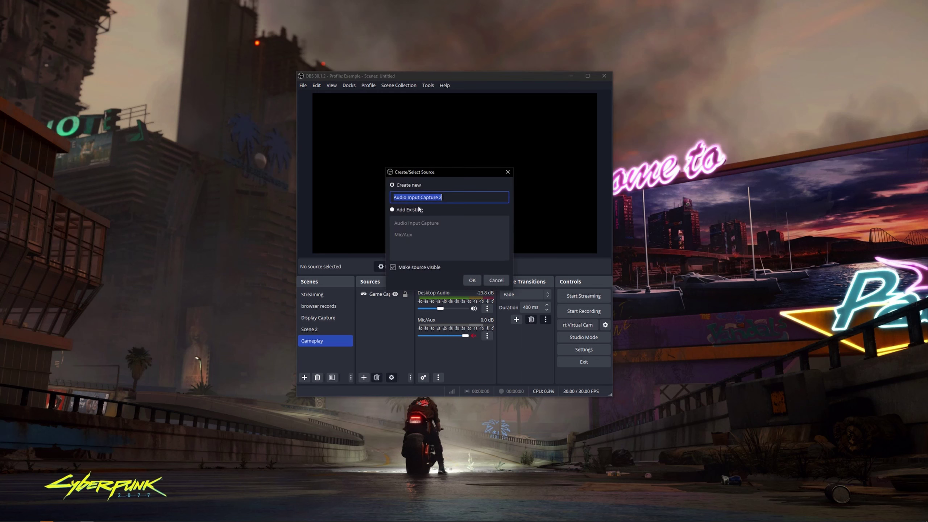
{"action": "left_click", "coordinate": [472, 280]}
{"action": "left_click", "coordinate": [397, 144]}
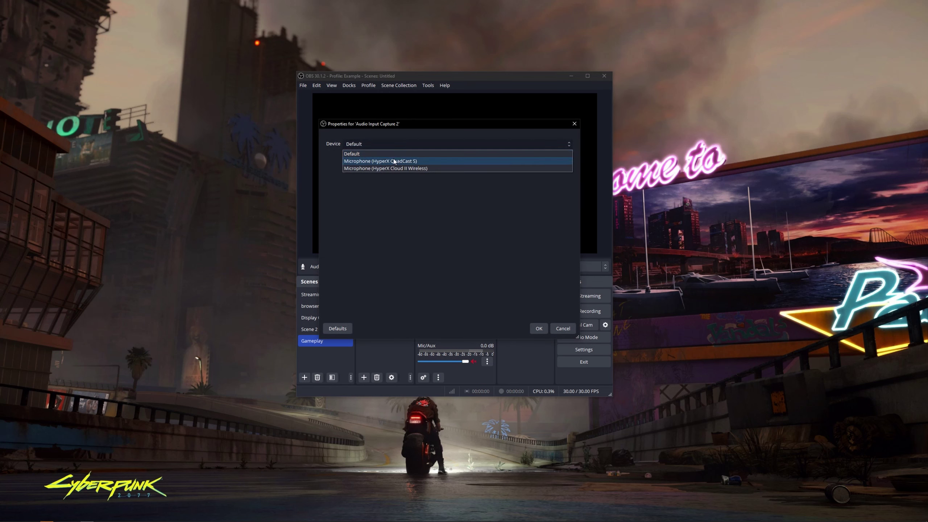
{"action": "left_click", "coordinate": [419, 161]}
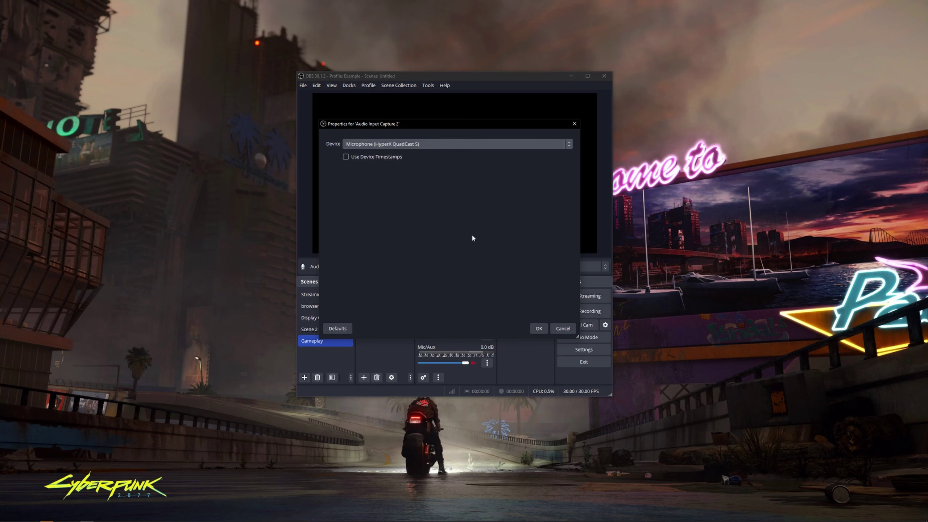
{"action": "left_click", "coordinate": [539, 329]}
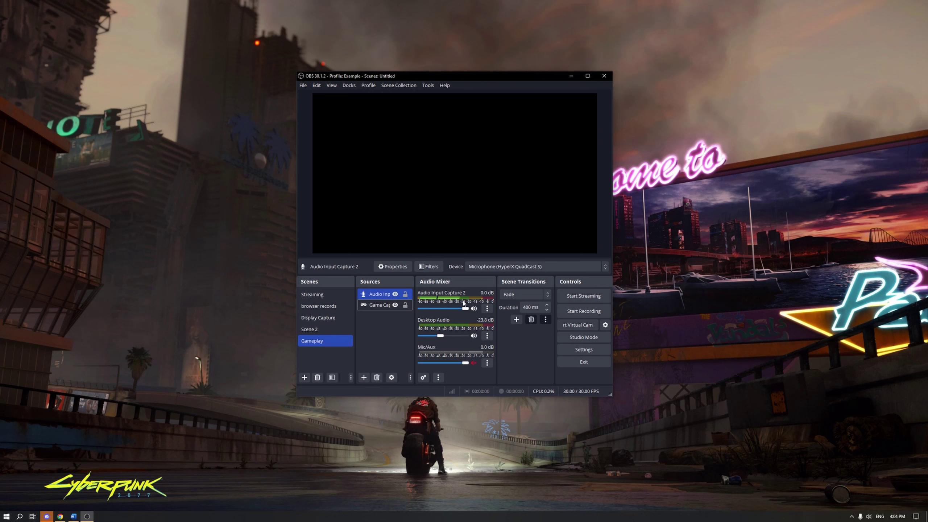
Step: Add a new Display Capture source to the Gameplay scene for the primary LG ULTRAGEAR 2560x1440 monitor
{"action": "right_click", "coordinate": [380, 318]}
{"action": "mouse_move", "coordinate": [406, 326]}
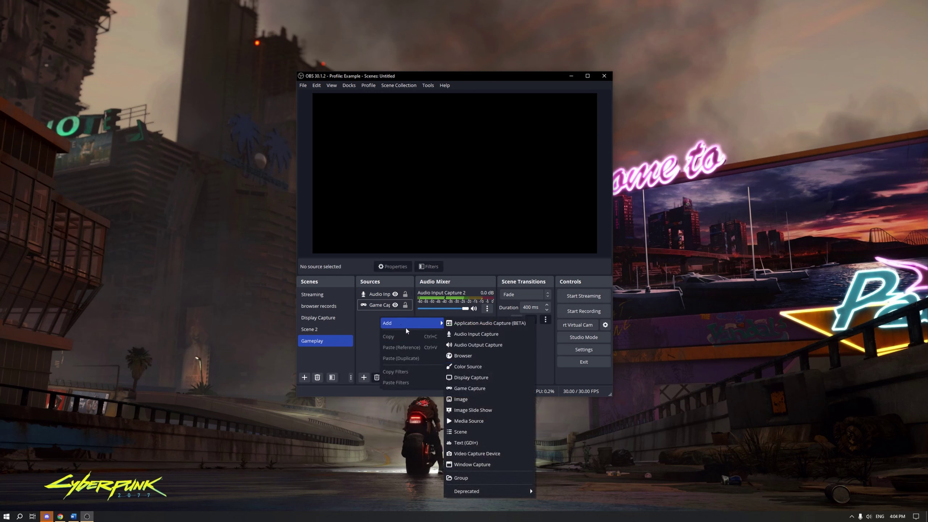
{"action": "left_click", "coordinate": [479, 378]}
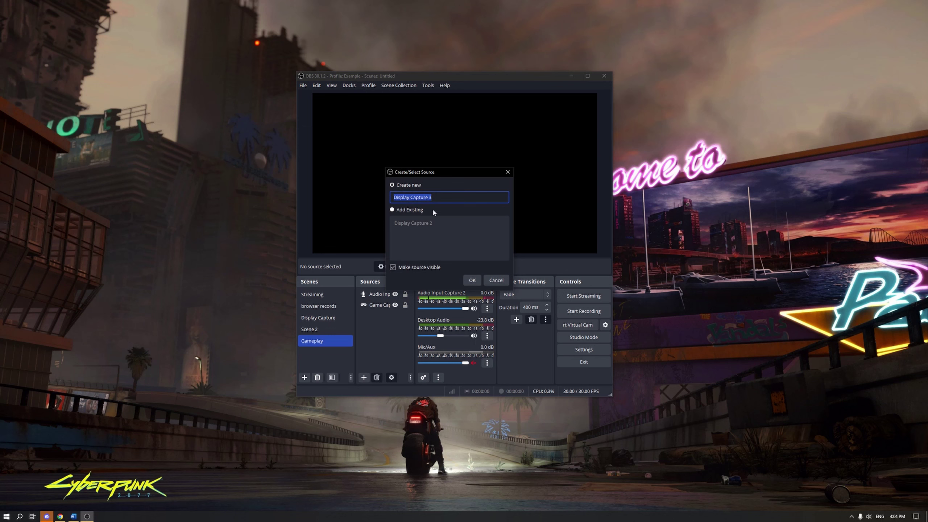
{"action": "left_click", "coordinate": [472, 280]}
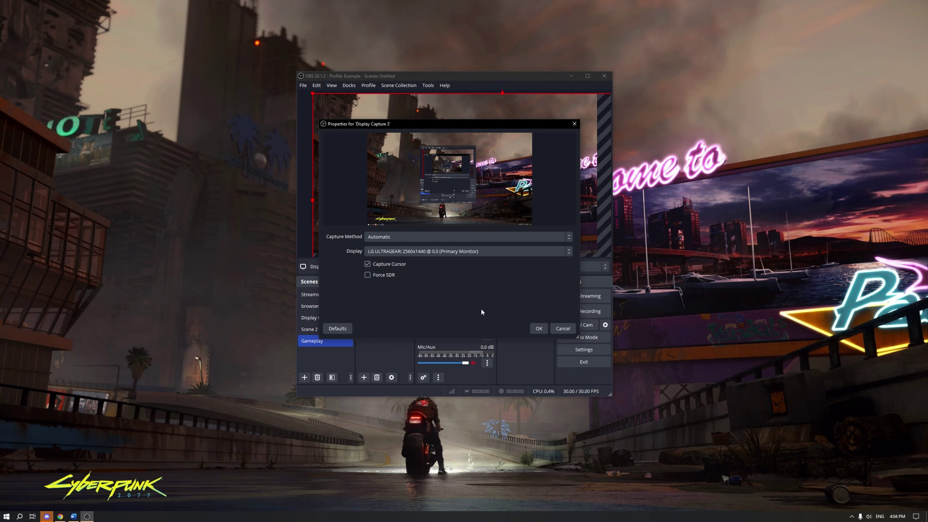
{"action": "left_click", "coordinate": [410, 252]}
{"action": "left_click", "coordinate": [426, 262]}
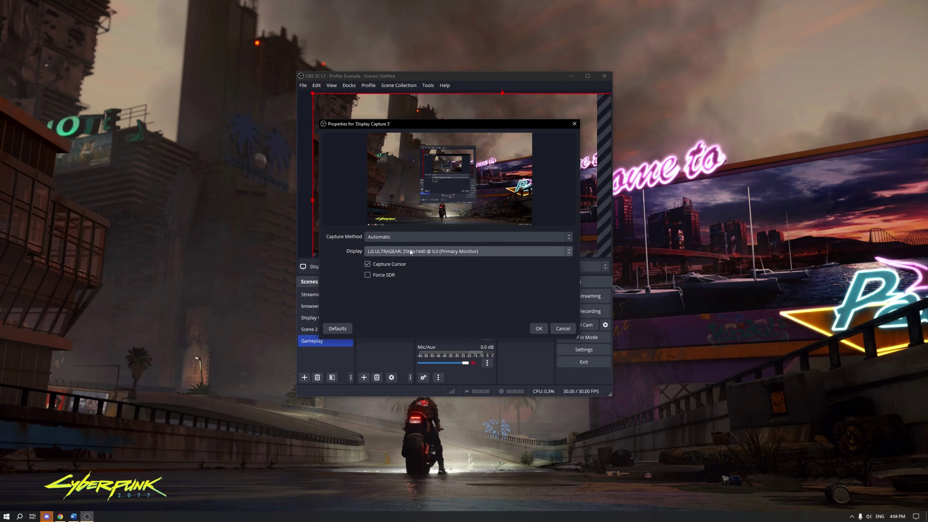
{"action": "left_click", "coordinate": [539, 329]}
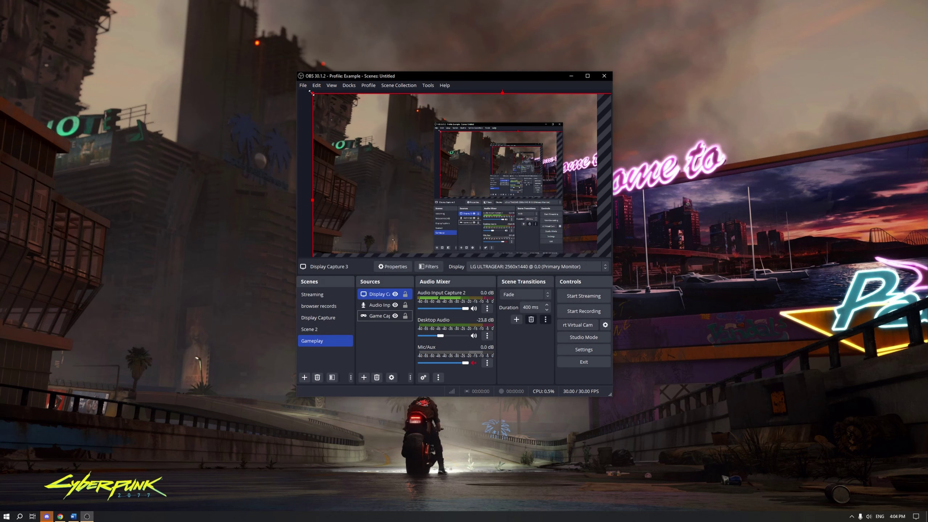
Step: Resize the display capture to fill the canvas, and select it together with the game capture source
{"action": "left_click_drag", "start_coordinate": [312, 93], "coordinate": [457, 166]}
{"action": "left_click_drag", "start_coordinate": [512, 205], "coordinate": [357, 164]}
{"action": "key", "text": "ctrl+r"}
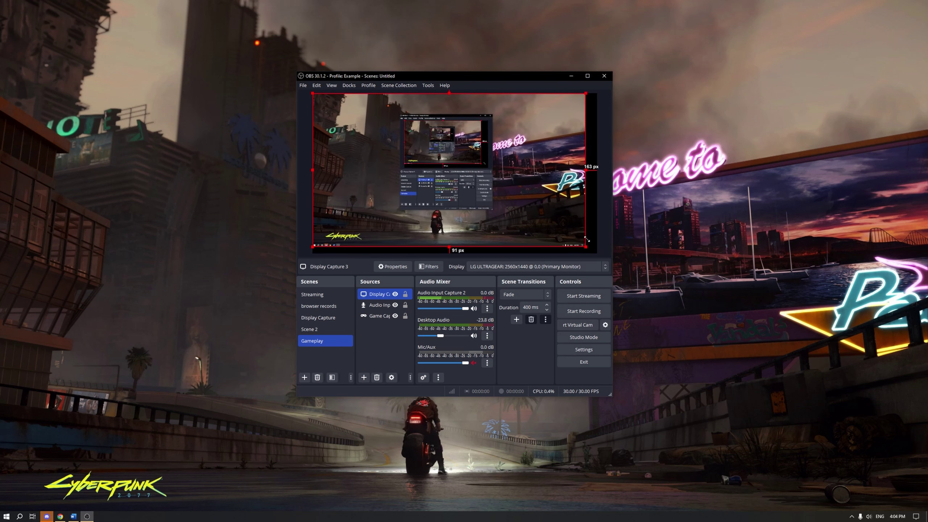
{"action": "left_click", "coordinate": [380, 316]}
{"action": "left_click", "coordinate": [380, 294], "text": "ctrl"}
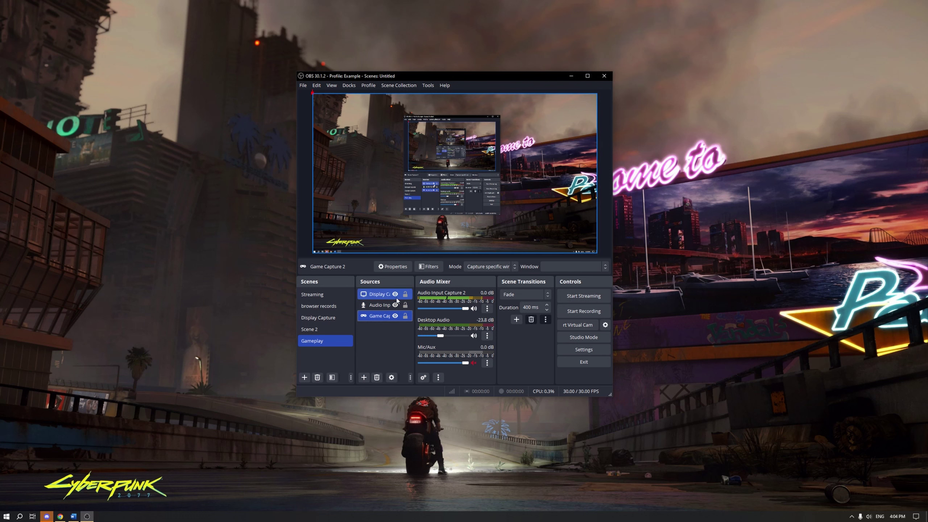
{"action": "left_click", "coordinate": [395, 295]}
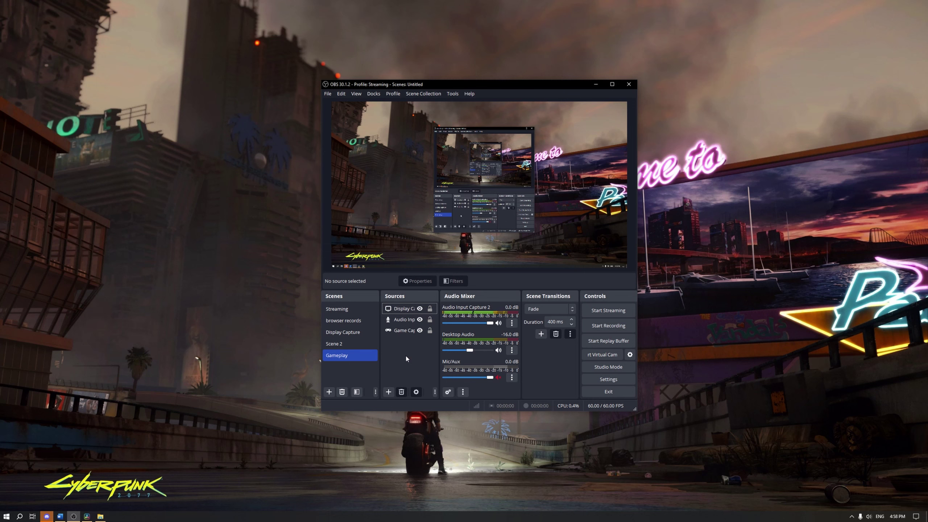
Step: Add a new Application Audio Capture (BETA) source to the Gameplay scene and choose the application window it captures
{"action": "right_click", "coordinate": [408, 355]}
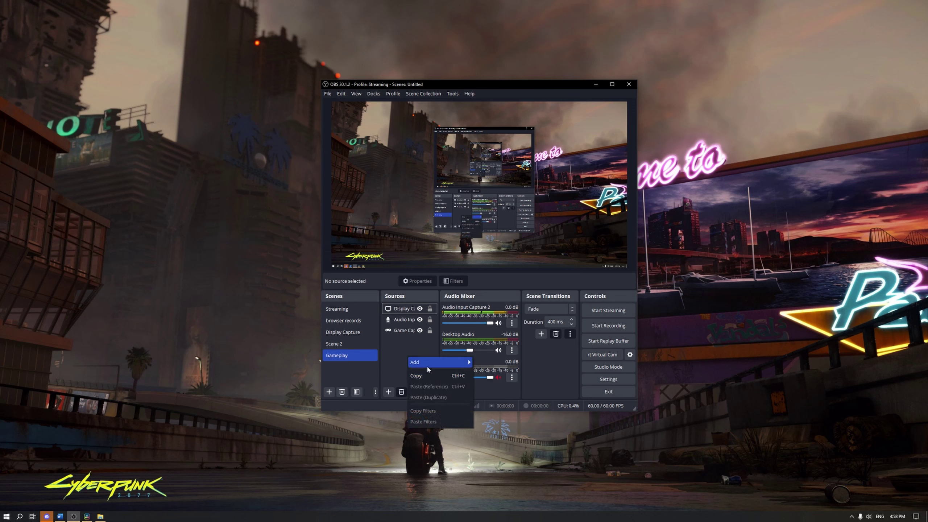
{"action": "mouse_move", "coordinate": [417, 362]}
{"action": "left_click", "coordinate": [389, 391]}
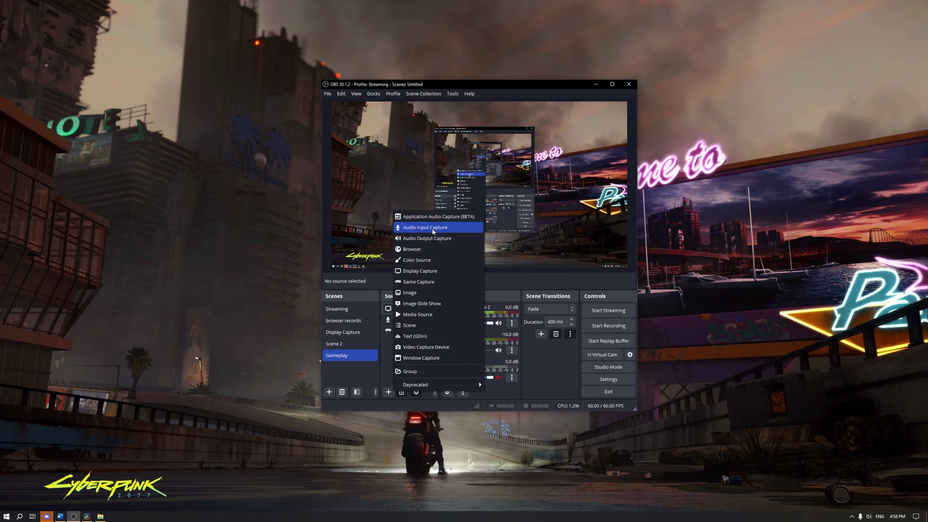
{"action": "left_click", "coordinate": [434, 219]}
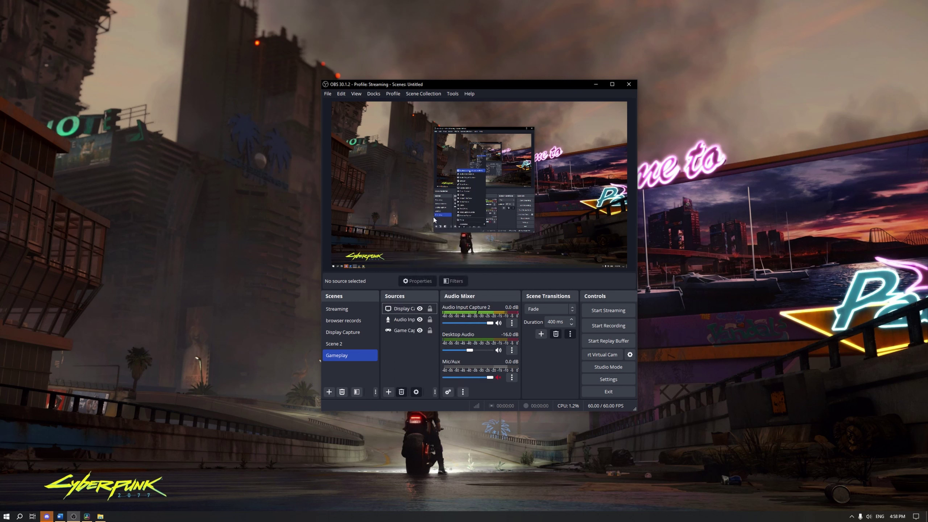
{"action": "left_click", "coordinate": [497, 293]}
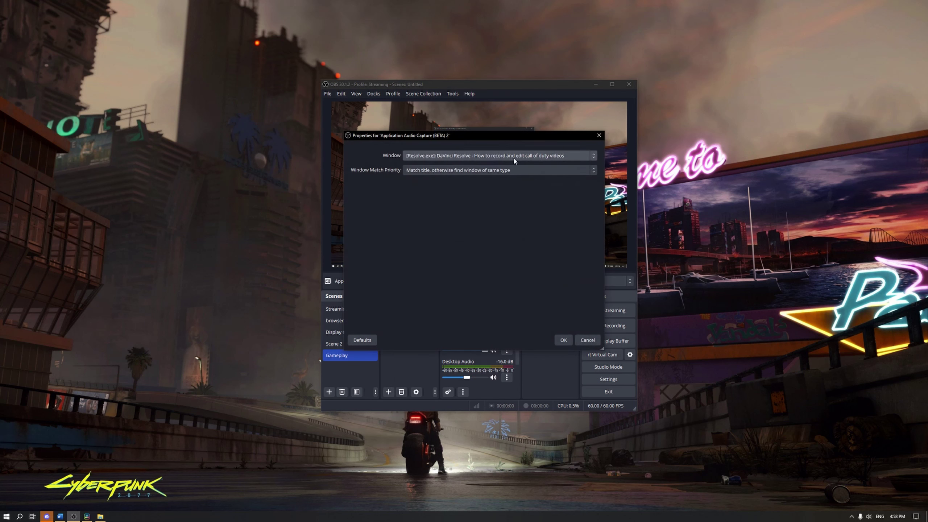
{"action": "left_click", "coordinate": [457, 155]}
{"action": "left_click", "coordinate": [449, 168]}
{"action": "left_click", "coordinate": [563, 340]}
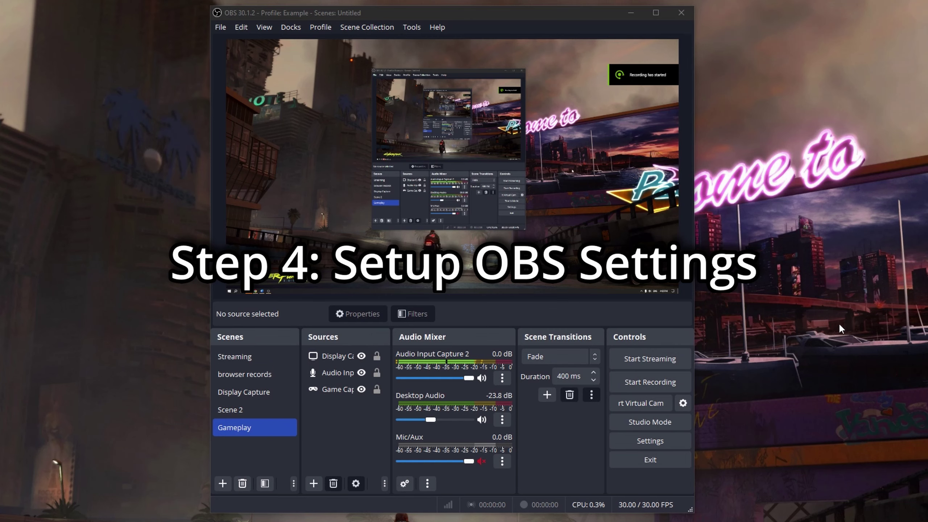
Step: Set the output mode to Advanced in the output settings and open the recording options
{"action": "left_click", "coordinate": [631, 436]}
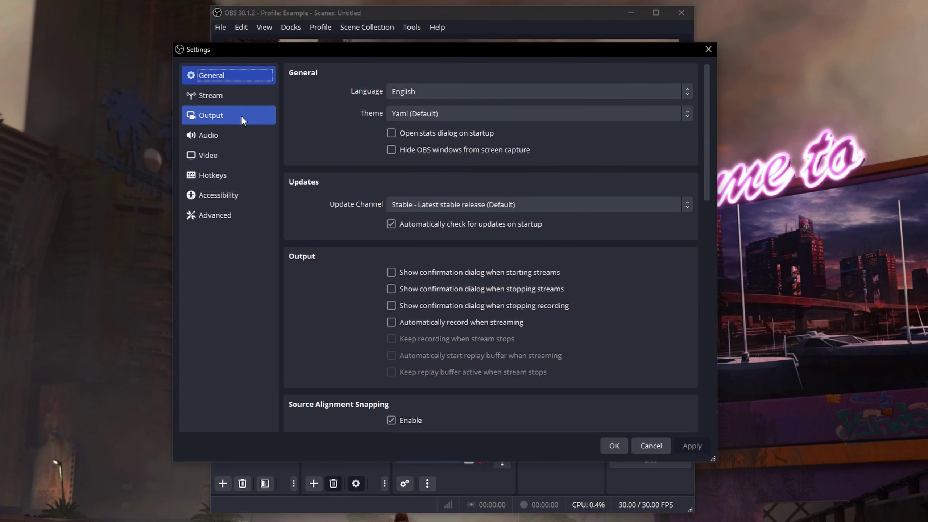
{"action": "left_click", "coordinate": [230, 116]}
{"action": "left_click", "coordinate": [419, 77]}
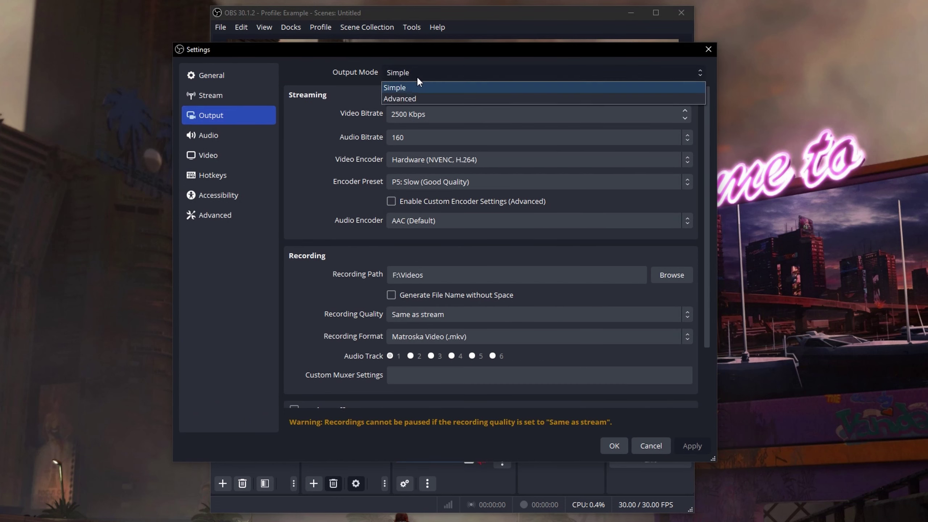
{"action": "left_click", "coordinate": [418, 97]}
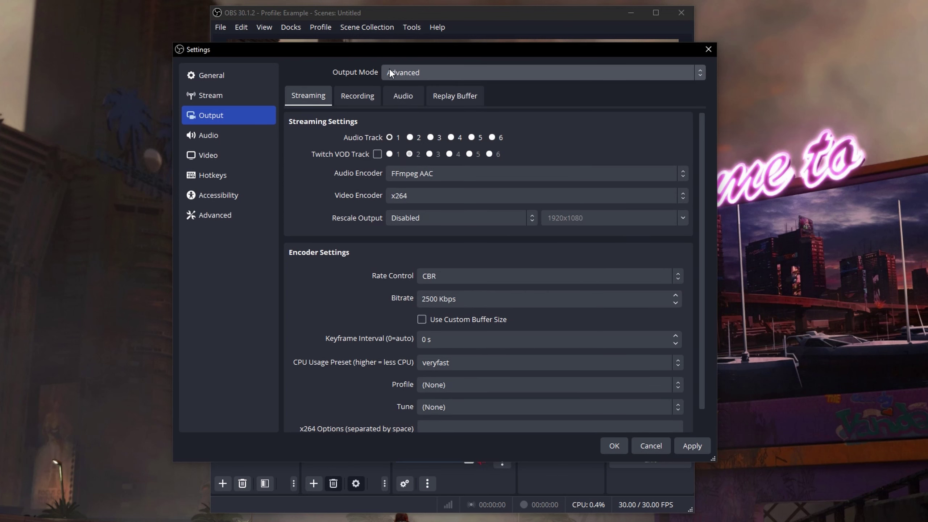
{"action": "left_click", "coordinate": [362, 95]}
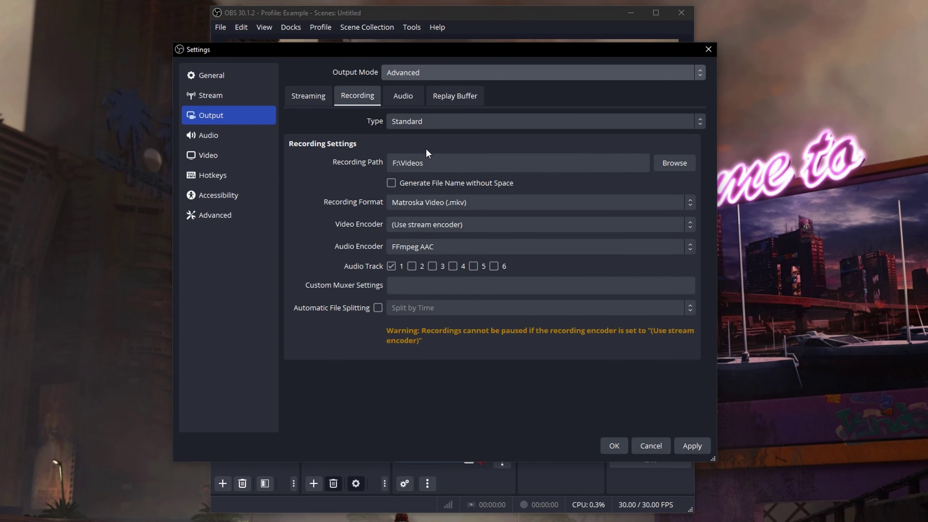
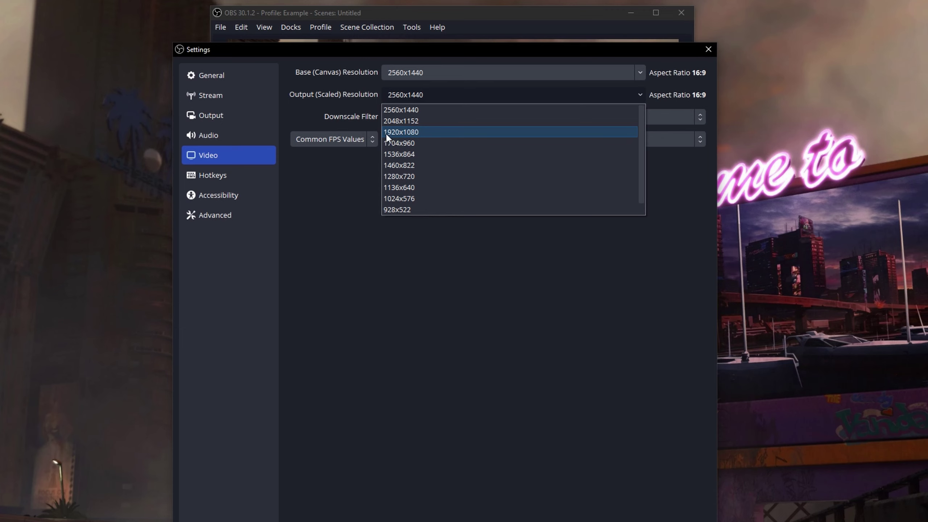
Step: Try an output (scaled) resolution of 1920x1080 and set it back to 2560x1440
{"action": "left_click", "coordinate": [387, 132]}
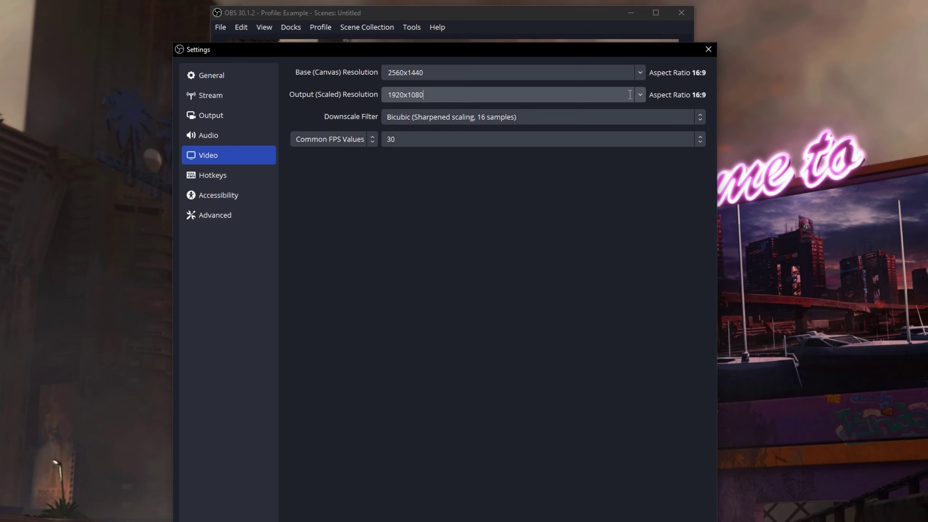
{"action": "left_click", "coordinate": [642, 98]}
{"action": "left_click", "coordinate": [429, 108]}
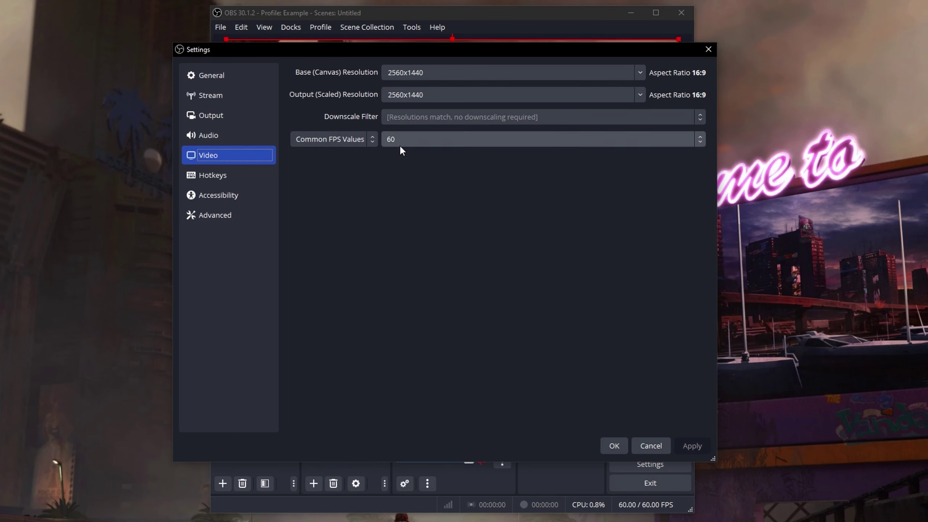
Step: Set the common FPS value to 30 and the output (scaled) resolution to 1920x1080, and apply the video settings
{"action": "left_click", "coordinate": [657, 139]}
{"action": "left_click", "coordinate": [390, 207]}
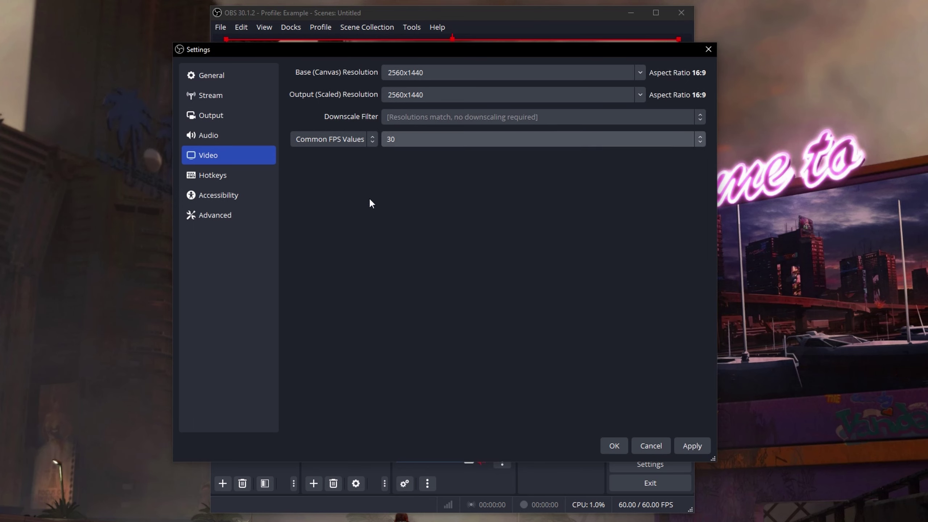
{"action": "left_click", "coordinate": [620, 94]}
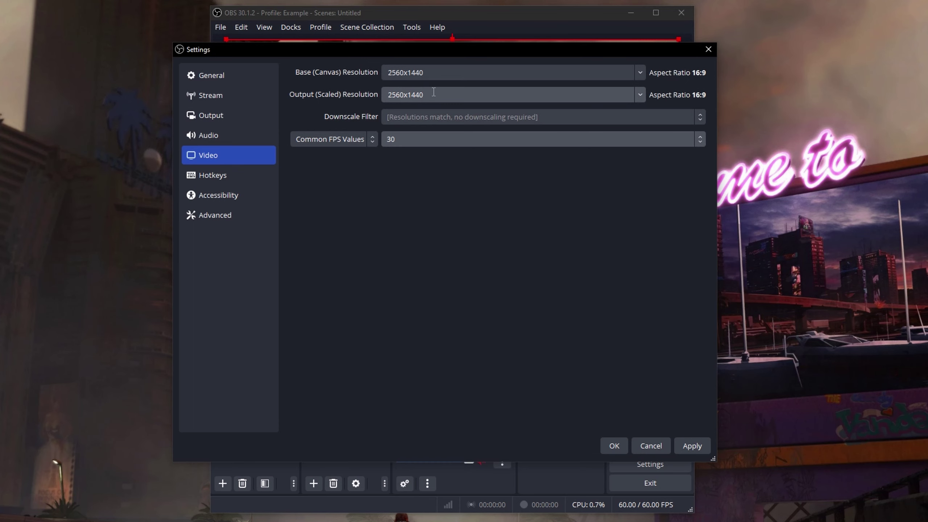
{"action": "left_click", "coordinate": [639, 94]}
{"action": "left_click", "coordinate": [439, 132]}
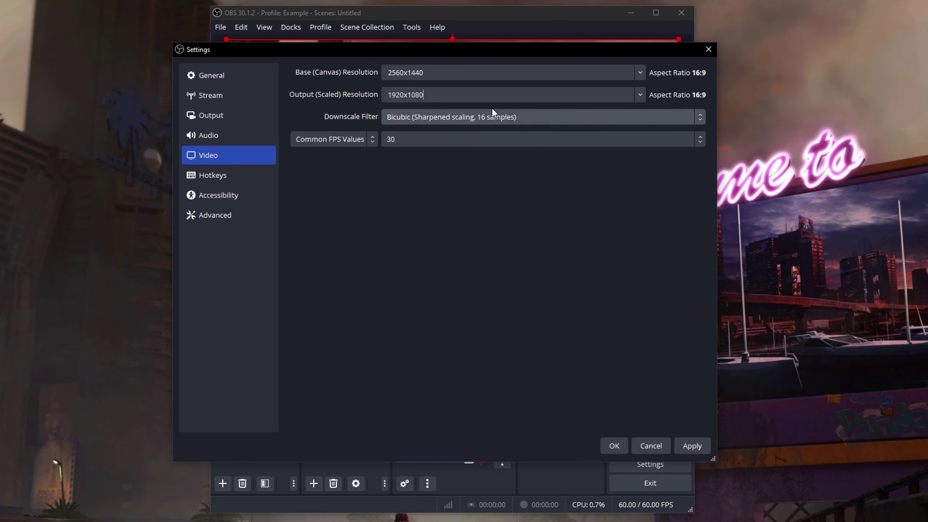
{"action": "left_click", "coordinate": [635, 95]}
{"action": "left_click", "coordinate": [636, 96]}
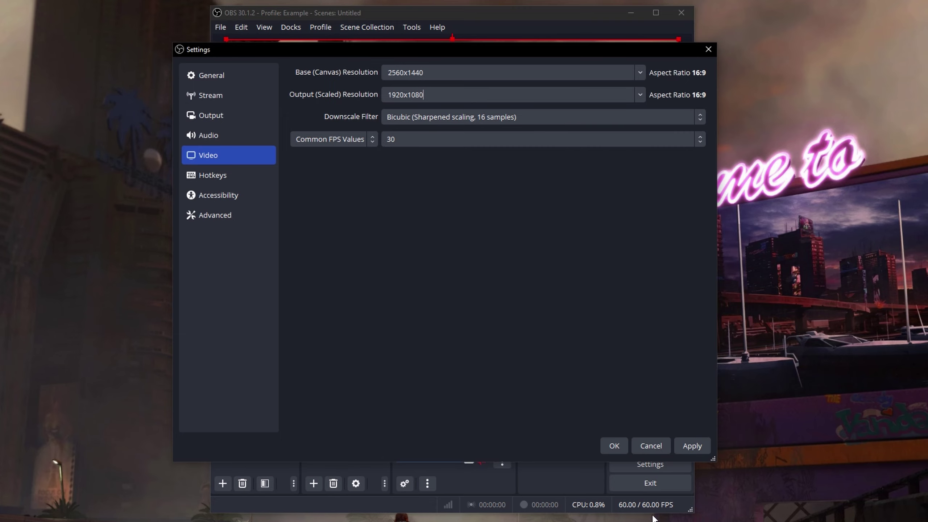
{"action": "left_click", "coordinate": [692, 446]}
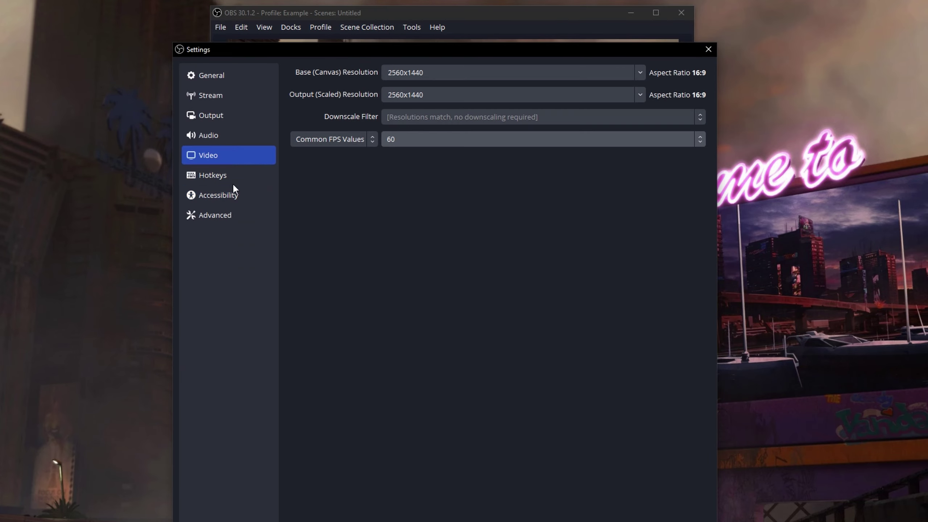
Step: Assign F2 as the Start Recording hotkey and select the Stop Recording hotkey for editing
{"action": "left_click", "coordinate": [216, 175]}
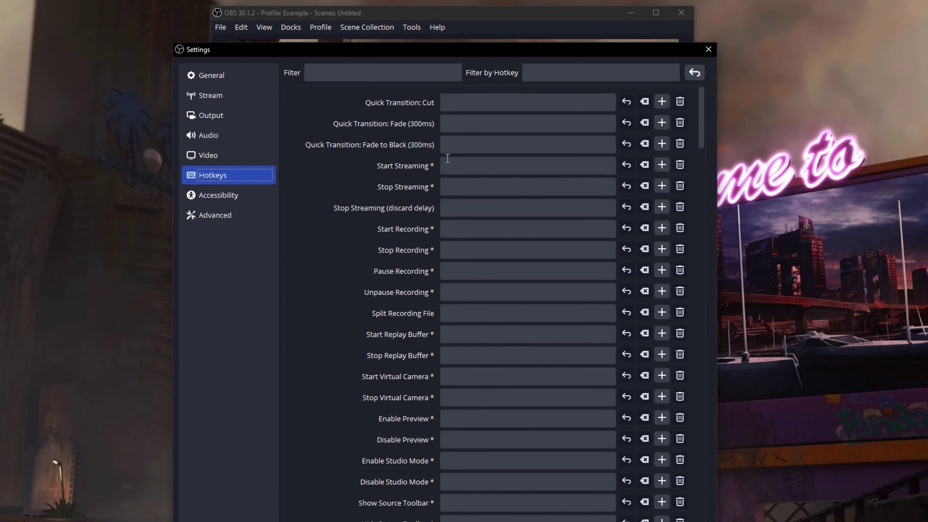
{"action": "left_click", "coordinate": [483, 233]}
{"action": "key", "text": "F2"}
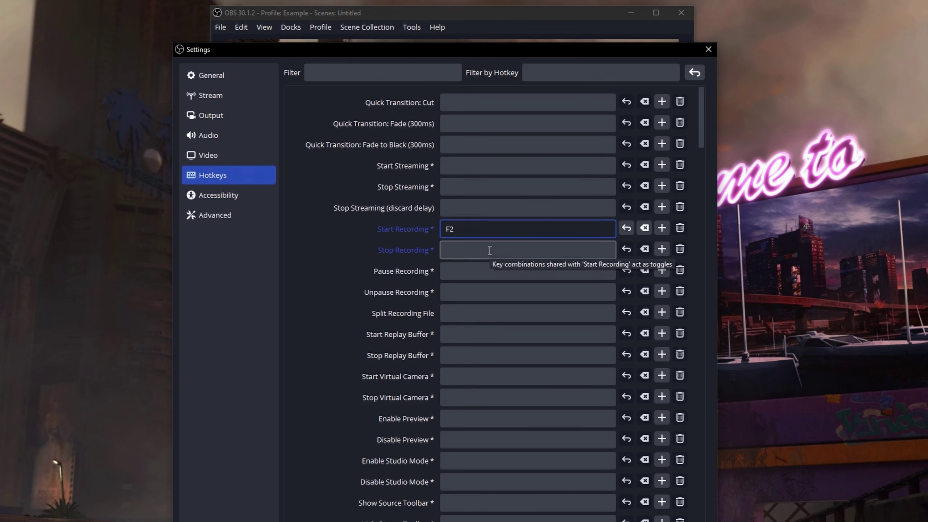
{"action": "left_click", "coordinate": [489, 251]}
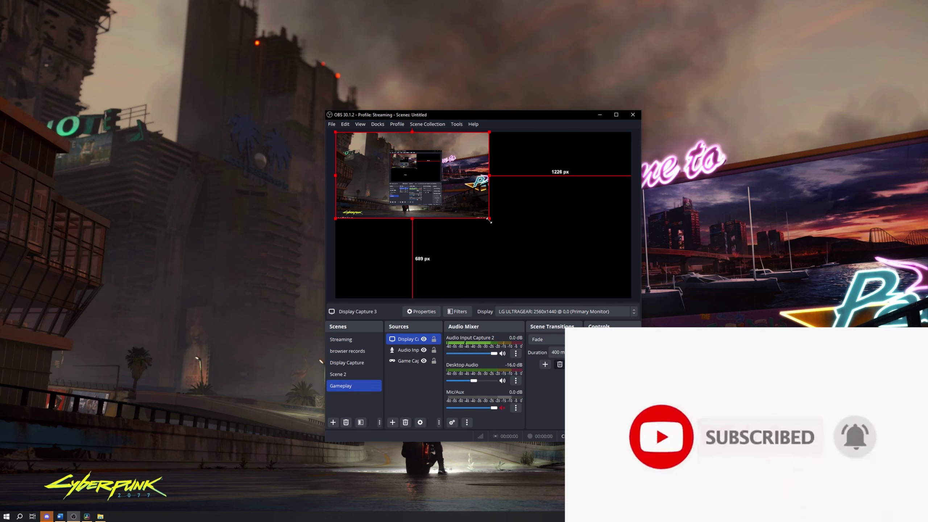
Step: Enlarge the shrunken display capture in the Gameplay scene until it covers the entire preview canvas
{"action": "left_click_drag", "start_coordinate": [489, 219], "coordinate": [633, 299]}
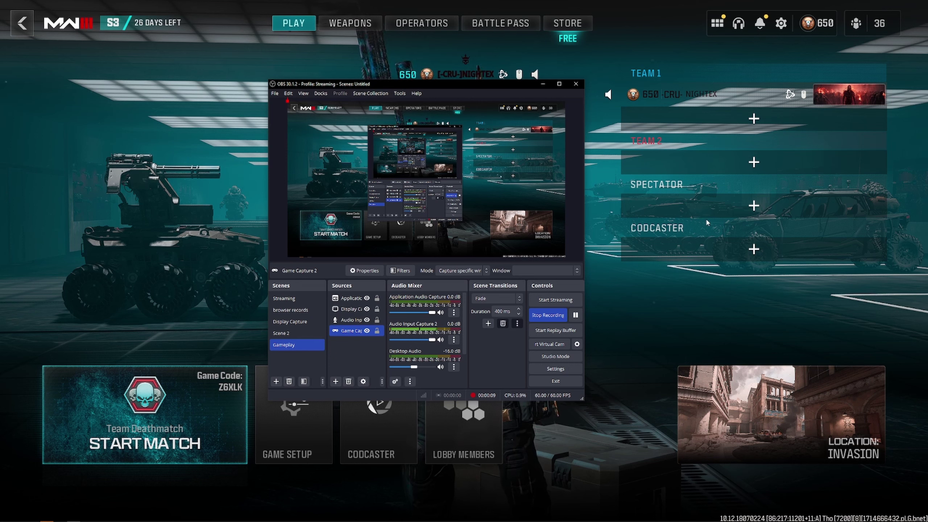
Step: Set the Game Capture 2 source in the Gameplay scene to capture the [cod.exe]: Call of Duty HQ window
{"action": "double_click", "coordinate": [354, 333]}
{"action": "left_click", "coordinate": [365, 259]}
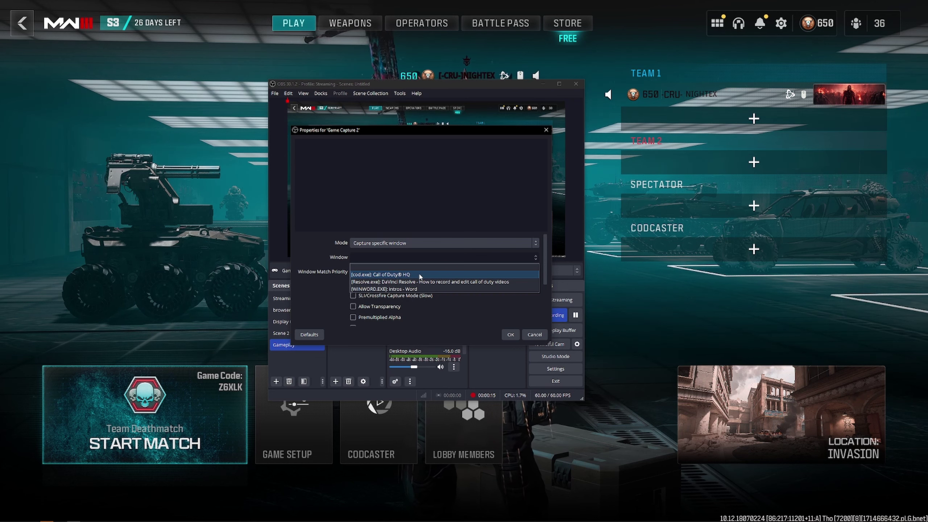
{"action": "left_click", "coordinate": [355, 275]}
{"action": "left_click", "coordinate": [510, 335]}
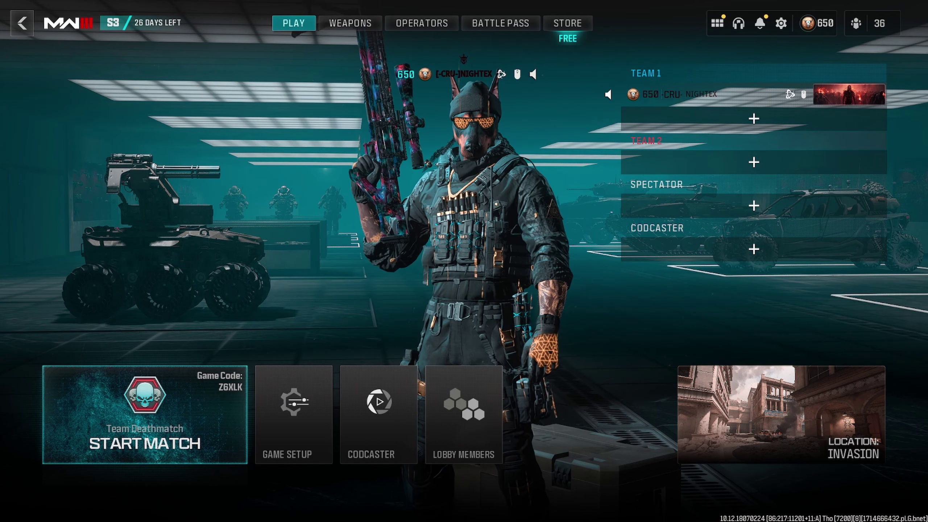
Step: Start the Team Deathmatch match on Invasion and move through the map to record test gameplay
{"action": "left_click", "coordinate": [196, 417]}
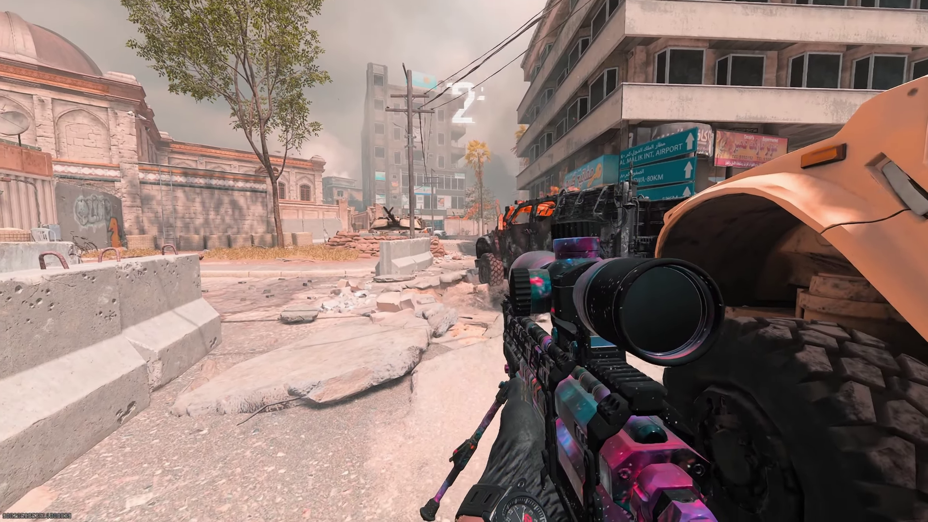
{"action": "key", "text": "w"}
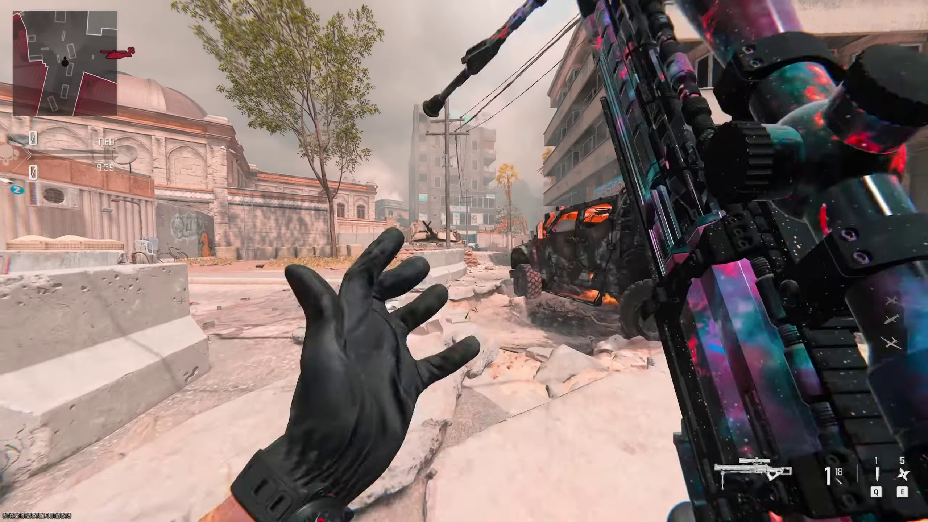
{"action": "key", "text": "w"}
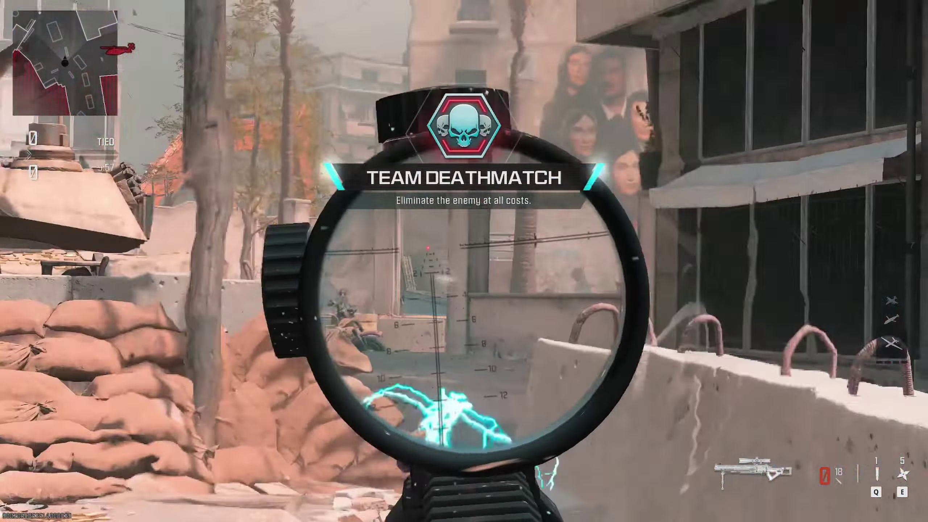
{"action": "key", "text": "w"}
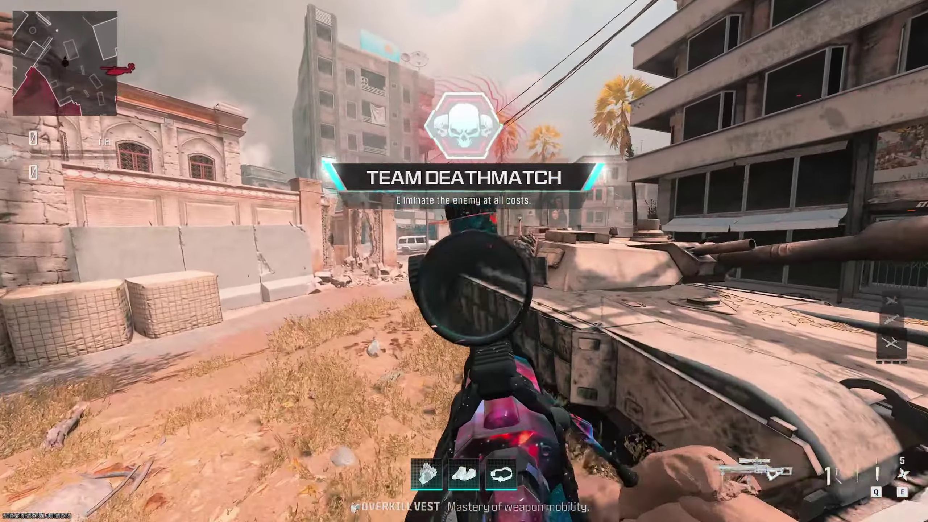
{"action": "key", "text": "w"}
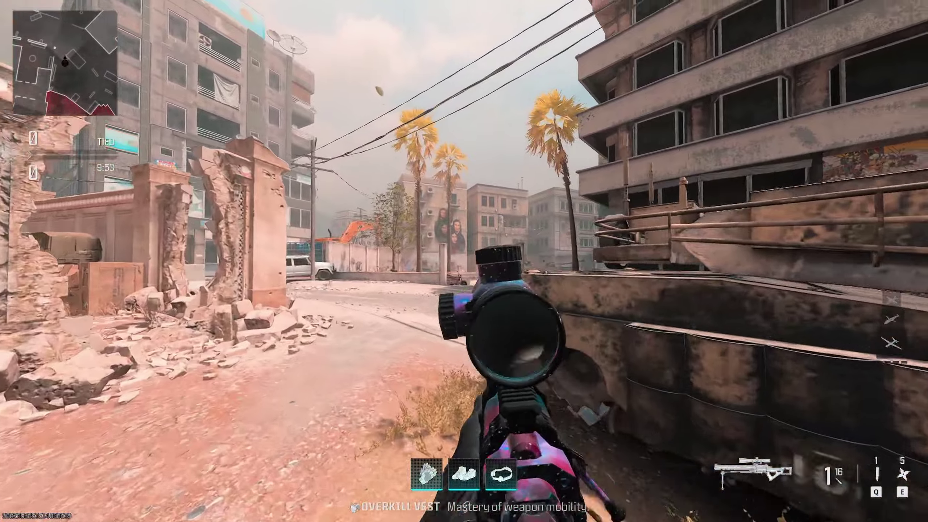
{"action": "key", "text": "s"}
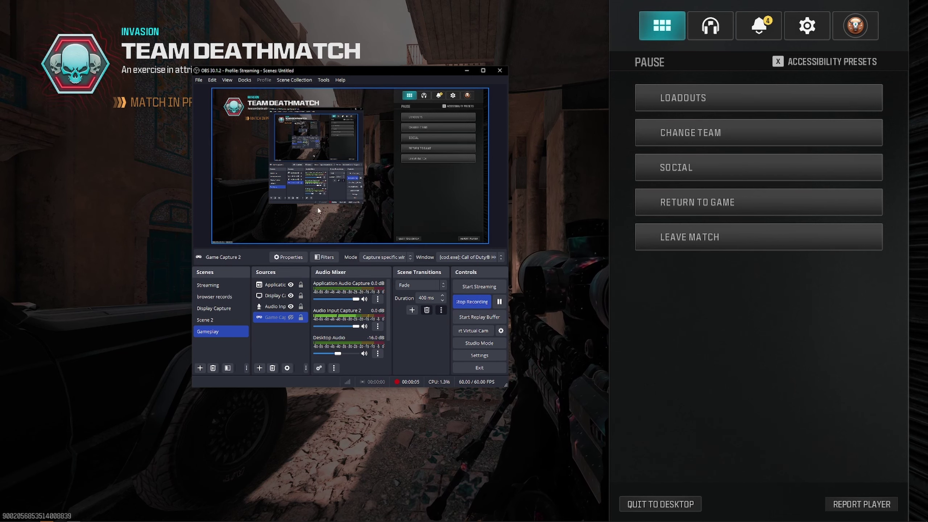
{"action": "left_click", "coordinate": [201, 80]}
{"action": "left_click", "coordinate": [213, 100]}
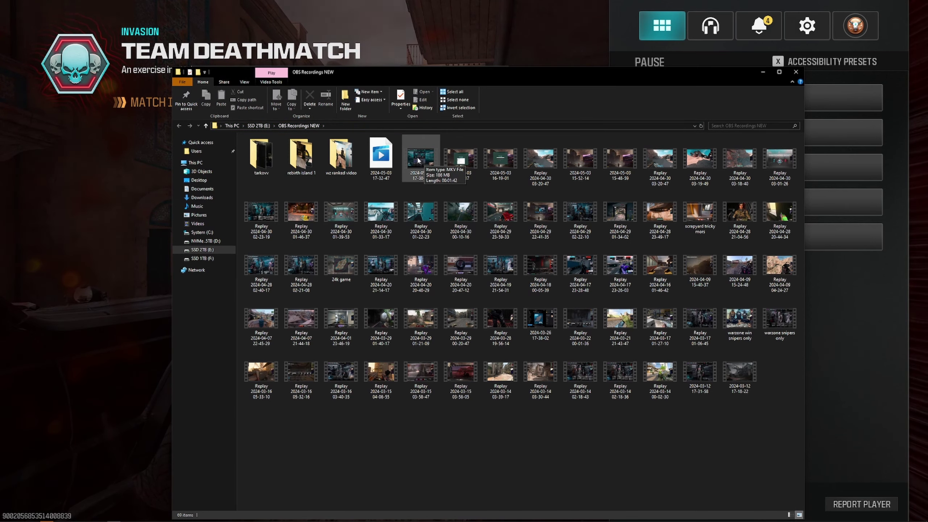
{"action": "double_click", "coordinate": [419, 164]}
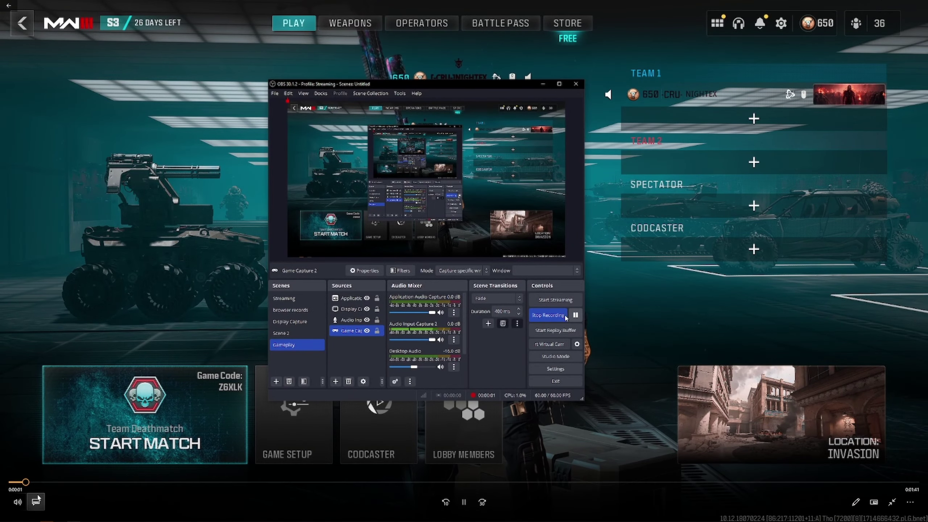
{"action": "left_click_drag", "start_coordinate": [382, 482], "coordinate": [760, 484]}
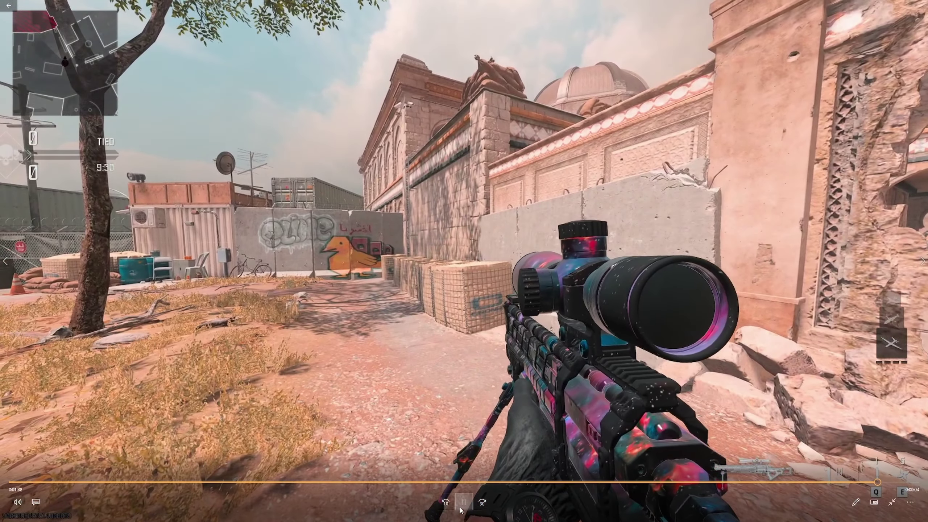
{"action": "left_click", "coordinate": [462, 505]}
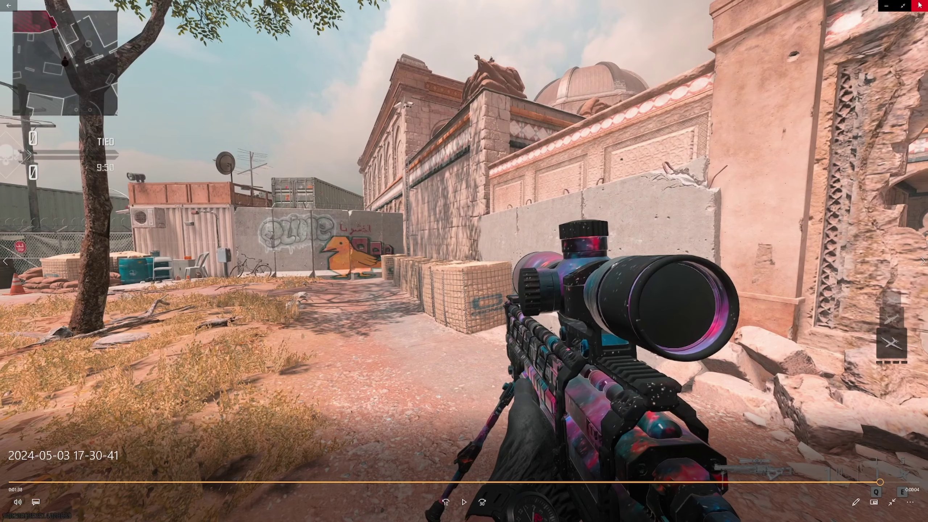
{"action": "left_click", "coordinate": [920, 5]}
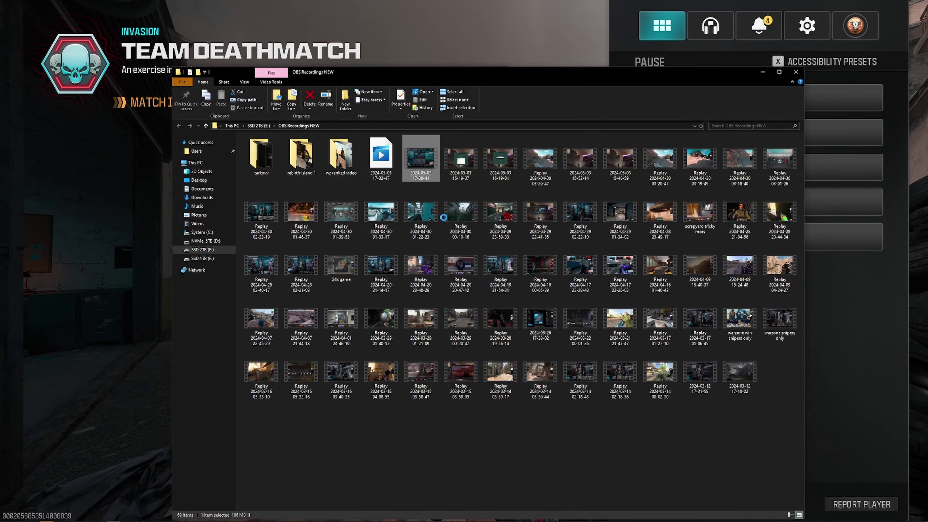
{"action": "right_click", "coordinate": [425, 144]}
{"action": "left_click", "coordinate": [501, 253]}
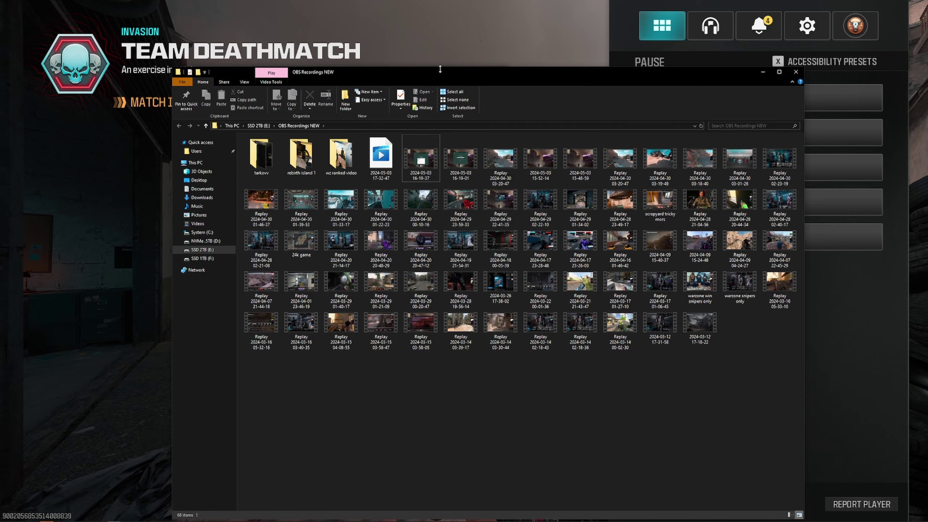
{"action": "left_click_drag", "start_coordinate": [439, 69], "coordinate": [0, 71]}
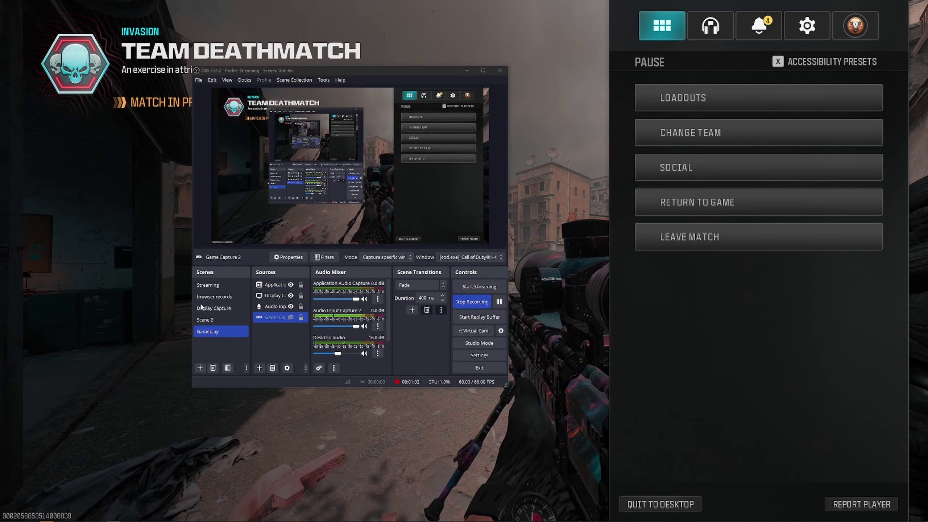
Step: Stop the gameplay recording that is currently running
{"action": "left_click", "coordinate": [461, 302]}
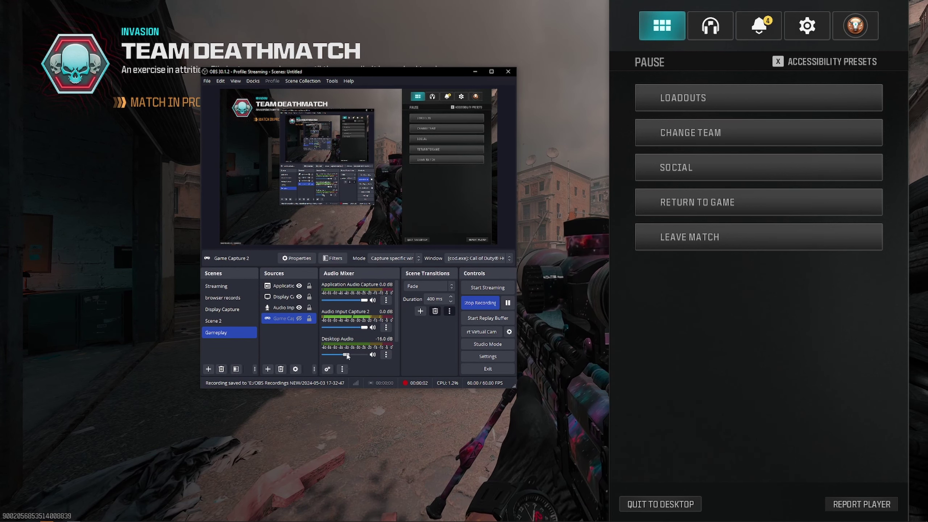
{"action": "left_click_drag", "start_coordinate": [346, 353], "coordinate": [375, 333]}
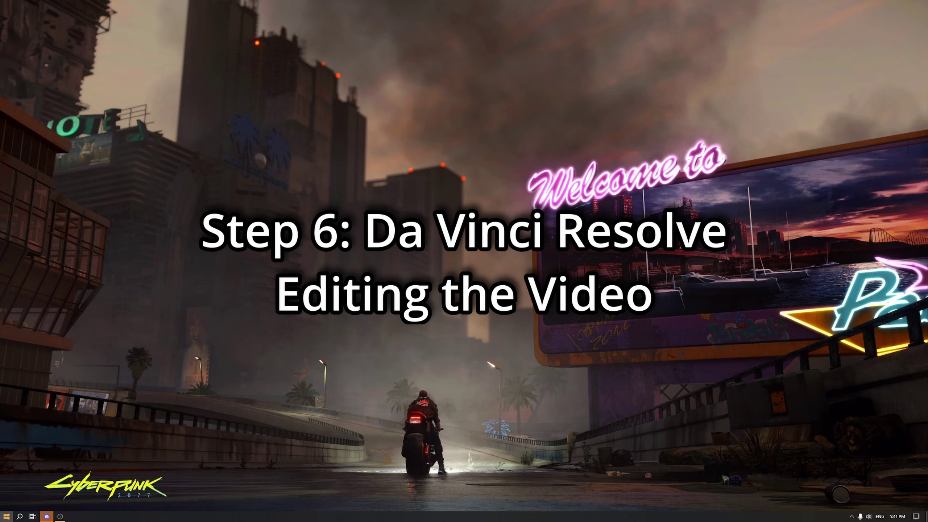
Step: Launch DaVinci Resolve and open the Untitled Project
{"action": "key", "text": "super"}
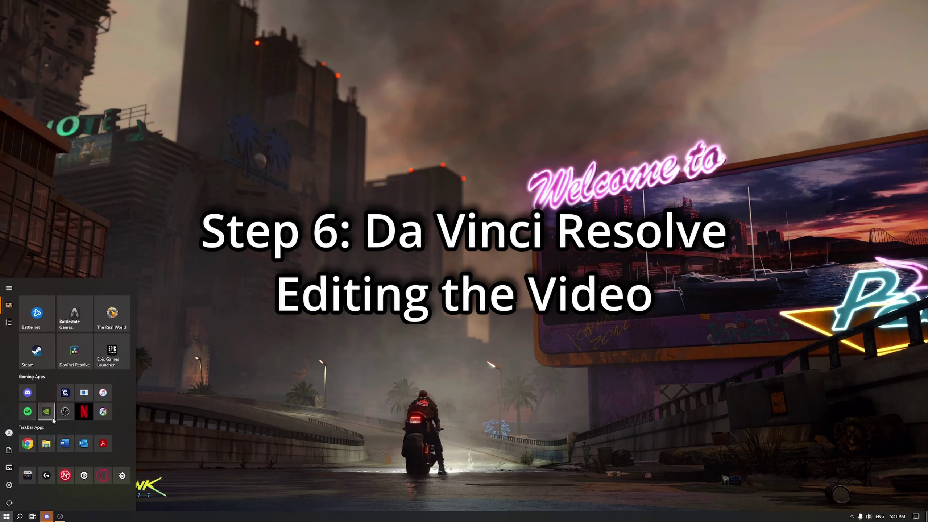
{"action": "left_click", "coordinate": [75, 353]}
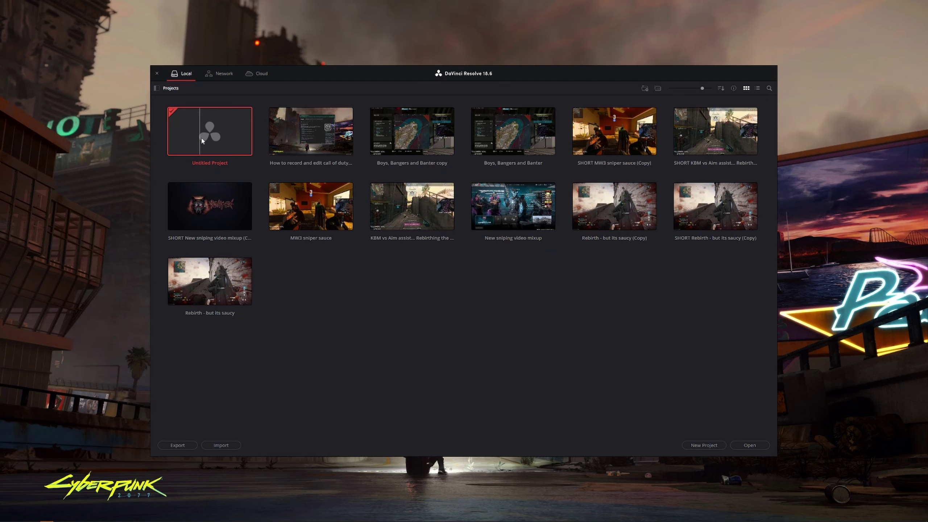
{"action": "double_click", "coordinate": [230, 140]}
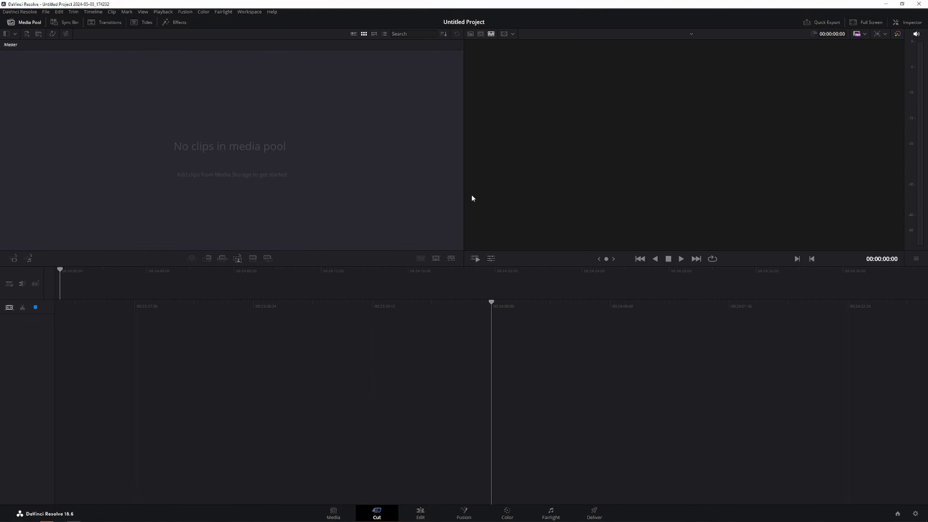
Step: Switch to the Edit page and reset the interface layout to its default
{"action": "left_click", "coordinate": [420, 513]}
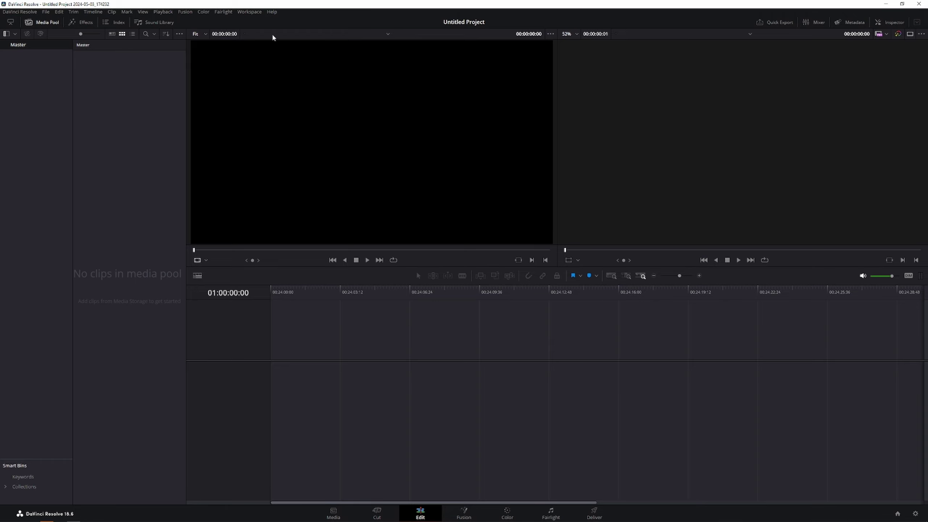
{"action": "left_click", "coordinate": [250, 12]}
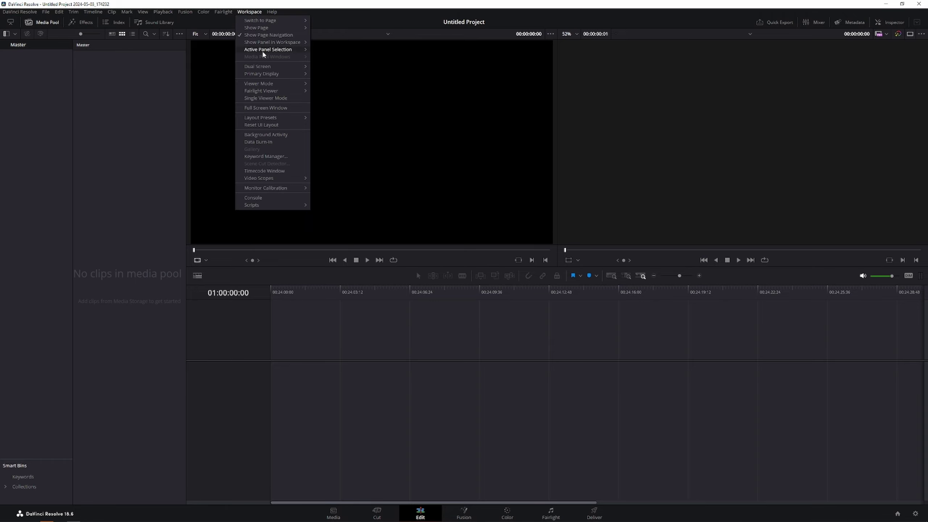
{"action": "left_click", "coordinate": [262, 125]}
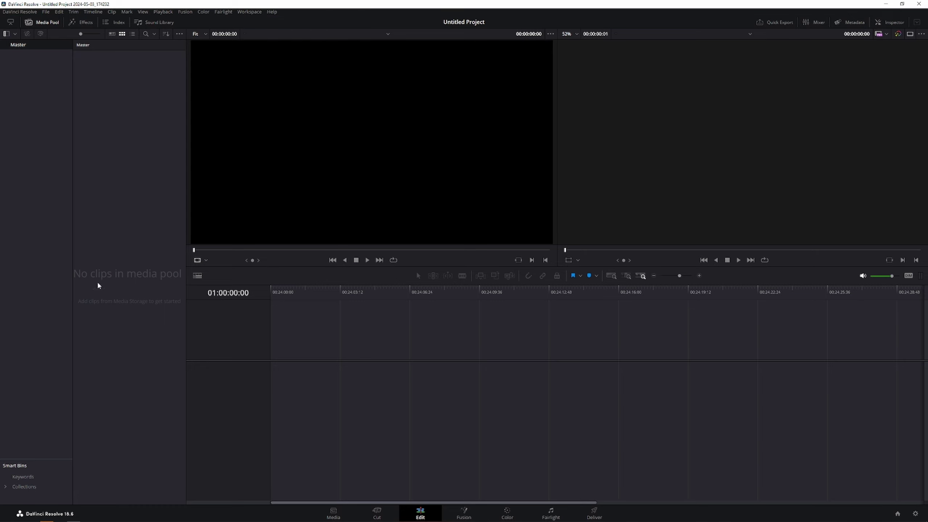
{"action": "right_click", "coordinate": [119, 157]}
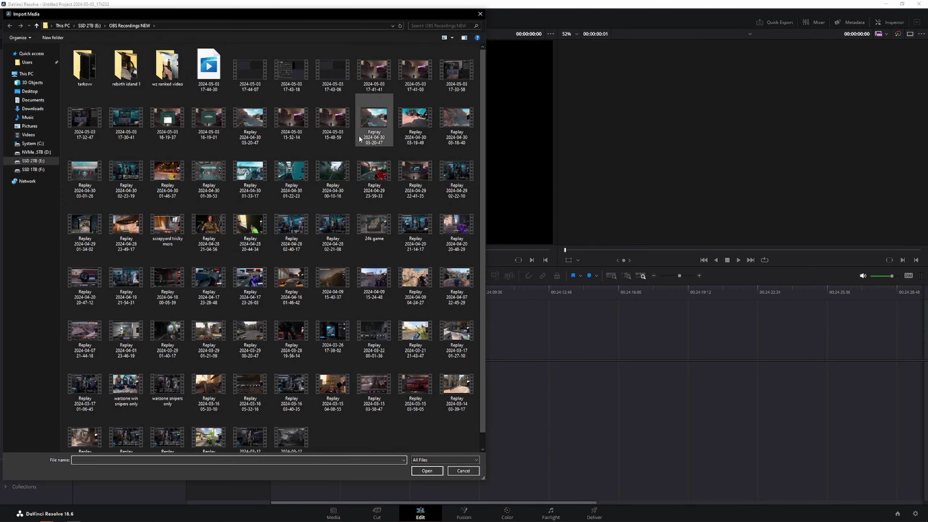
{"action": "double_click", "coordinate": [254, 174]}
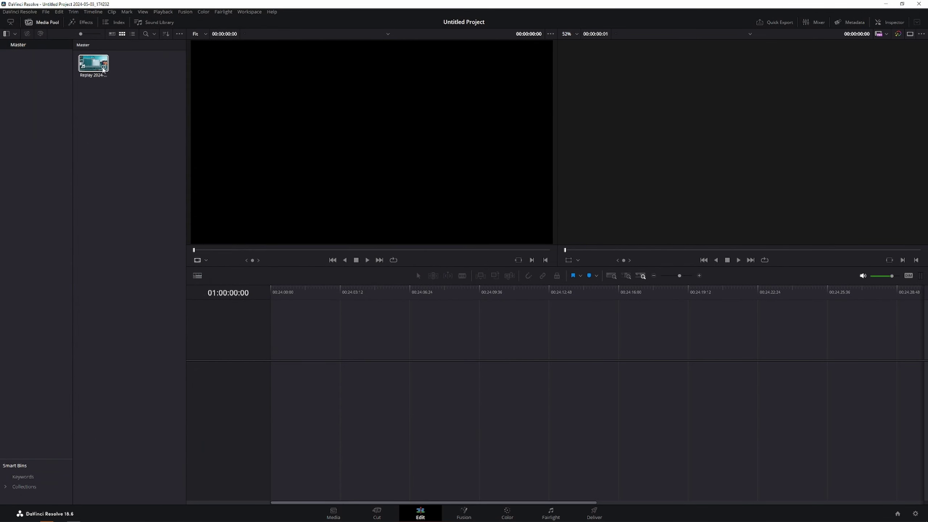
{"action": "left_click", "coordinate": [93, 63]}
{"action": "left_click_drag", "start_coordinate": [93, 64], "coordinate": [481, 138]}
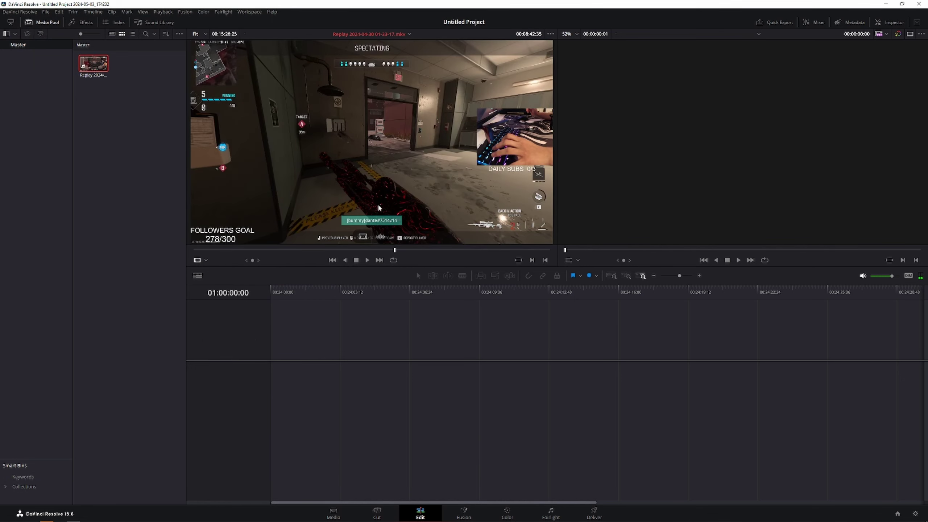
Step: Mark a trial range of 00:00:13:24 ending at 00:03:36:00 in the source clip
{"action": "left_click", "coordinate": [277, 250]}
{"action": "scroll", "coordinate": [345, 222], "scroll_direction": "up", "scroll_amount": 2}
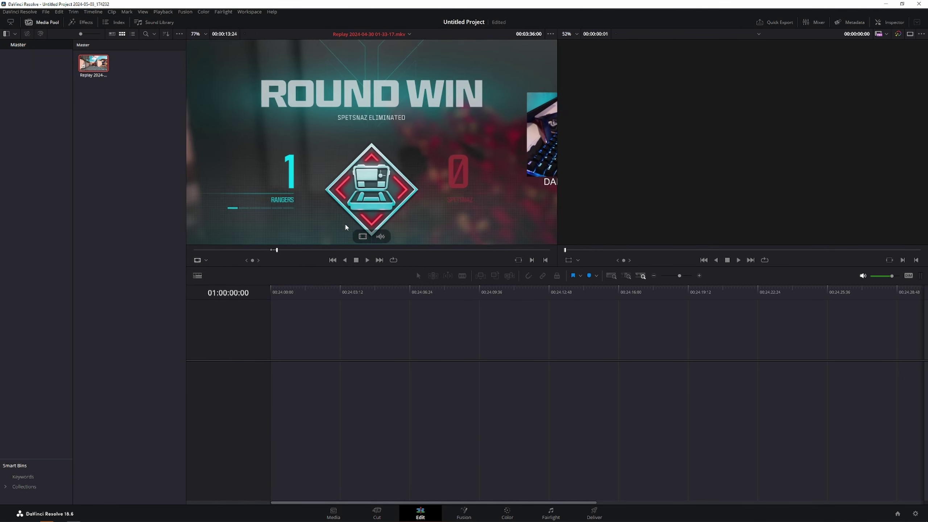
{"action": "scroll", "coordinate": [342, 219], "scroll_direction": "down", "scroll_amount": 3}
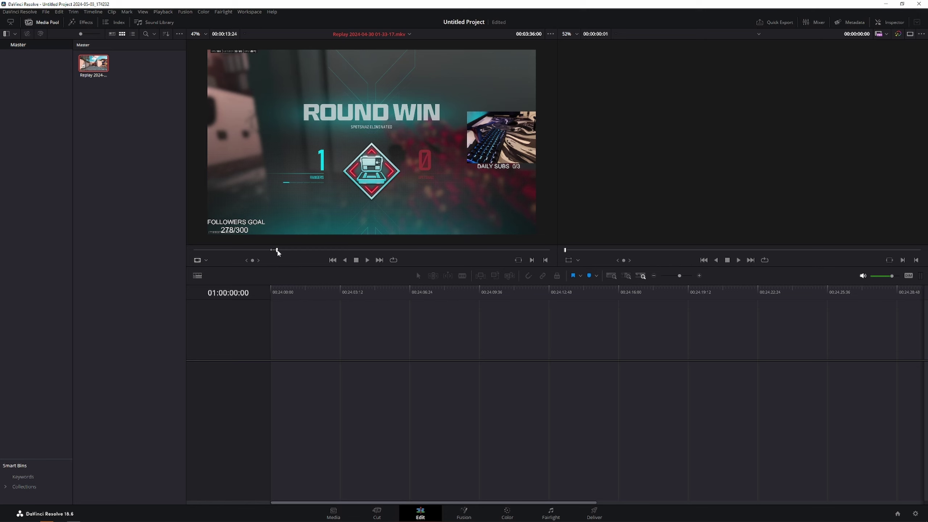
Step: Replace the source clip's marks with a 00:00:05:02 range starting at 00:03:41:28 and place that range at the start of a new timeline
{"action": "mouse_move", "coordinate": [271, 251]}
{"action": "left_mouse_down"}
{"action": "mouse_move", "coordinate": [251, 252]}
{"action": "mouse_move", "coordinate": [280, 254]}
{"action": "left_mouse_up"}
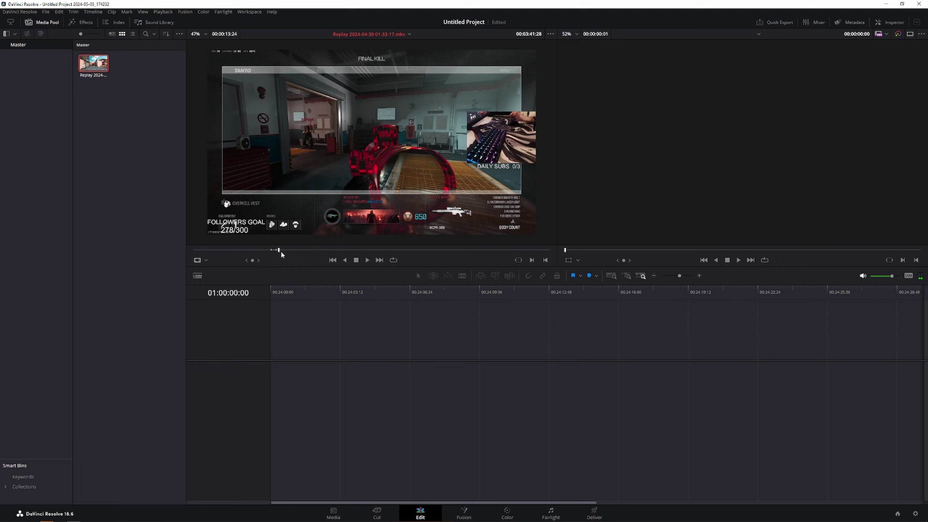
{"action": "key", "text": "alt+x"}
{"action": "left_click", "coordinate": [367, 260]}
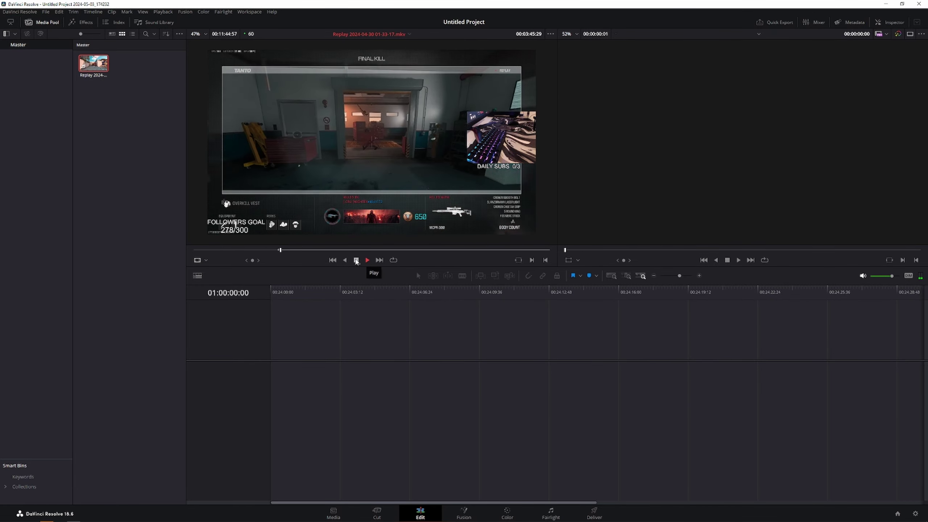
{"action": "left_click", "coordinate": [355, 261]}
{"action": "scroll", "coordinate": [296, 245], "scroll_direction": "up", "scroll_amount": 2}
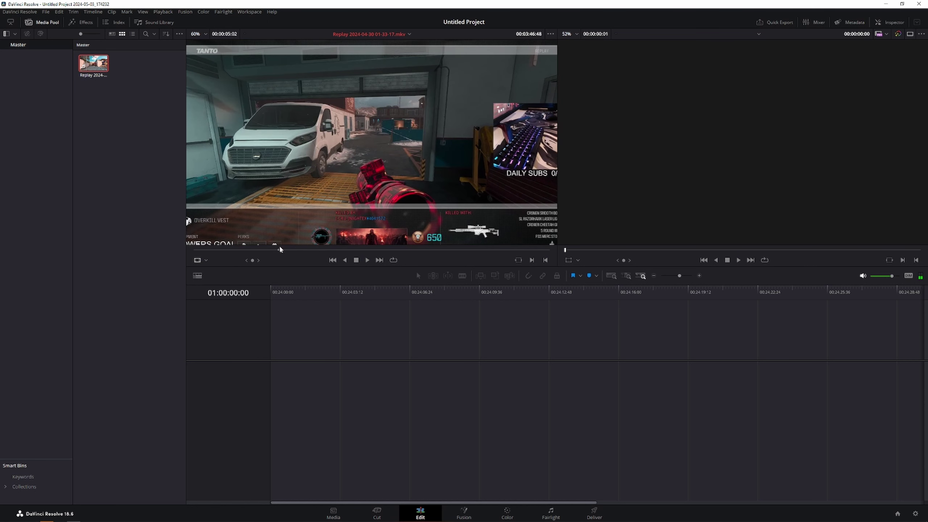
{"action": "mouse_move", "coordinate": [287, 233]}
{"action": "left_click_drag", "start_coordinate": [286, 234], "coordinate": [272, 391]}
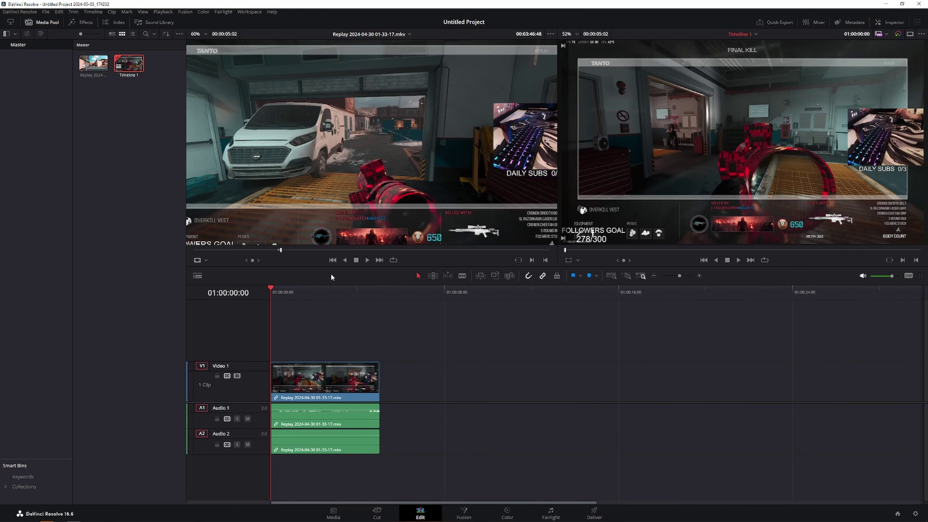
Step: Play back the timeline clip and extend its end to a duration of about 00:00:08:47
{"action": "left_click", "coordinate": [739, 260]}
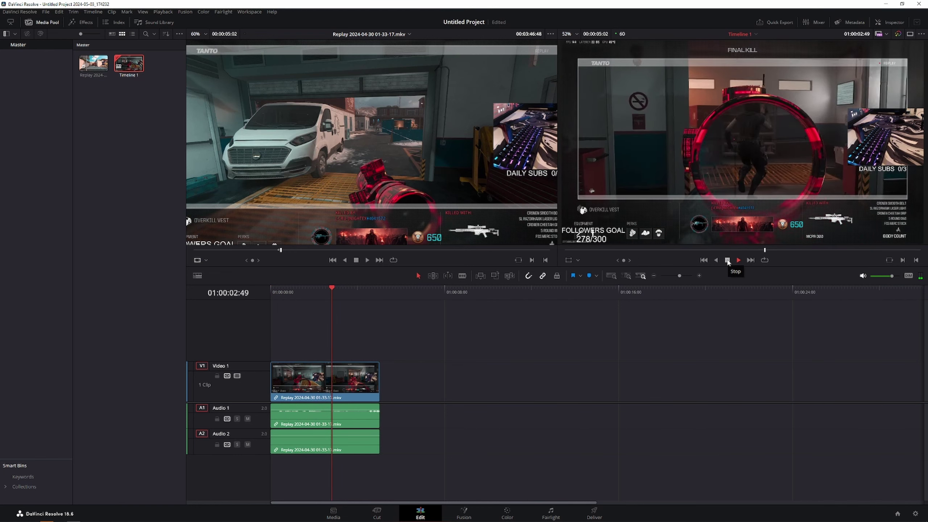
{"action": "left_click", "coordinate": [728, 260]}
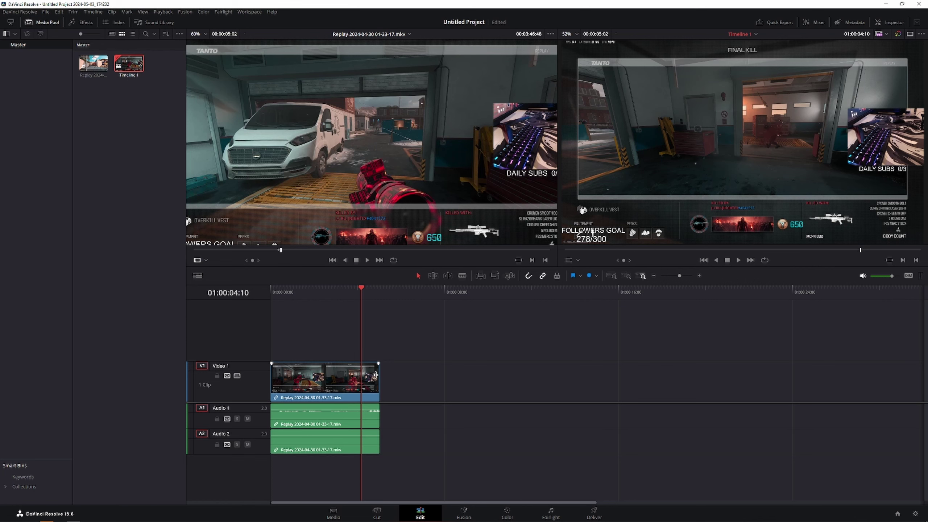
{"action": "left_click_drag", "start_coordinate": [375, 375], "coordinate": [457, 370]}
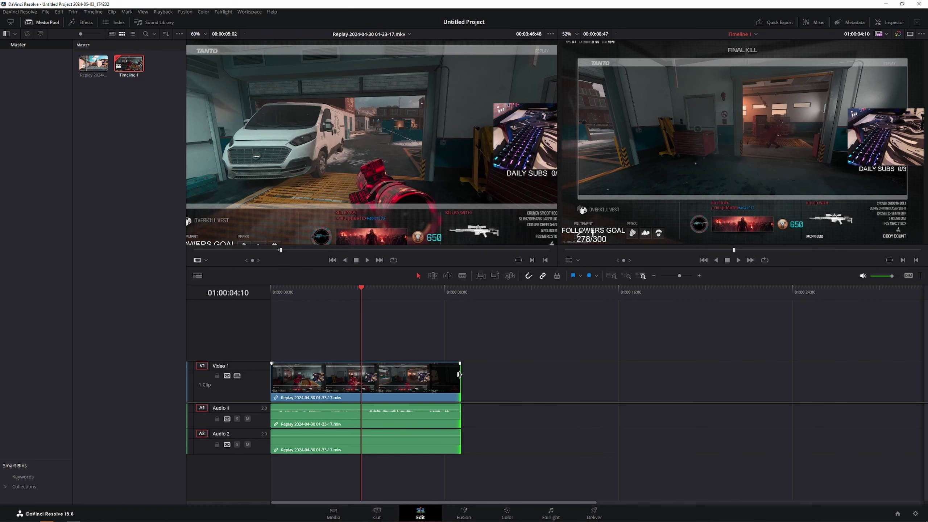
Step: Trim the timeline clip's end to a duration of about 00:00:08:05 and move the clip to start about one second into the timeline
{"action": "mouse_move", "coordinate": [459, 374]}
{"action": "left_mouse_down"}
{"action": "mouse_move", "coordinate": [470, 375]}
{"action": "mouse_move", "coordinate": [447, 377]}
{"action": "left_mouse_up"}
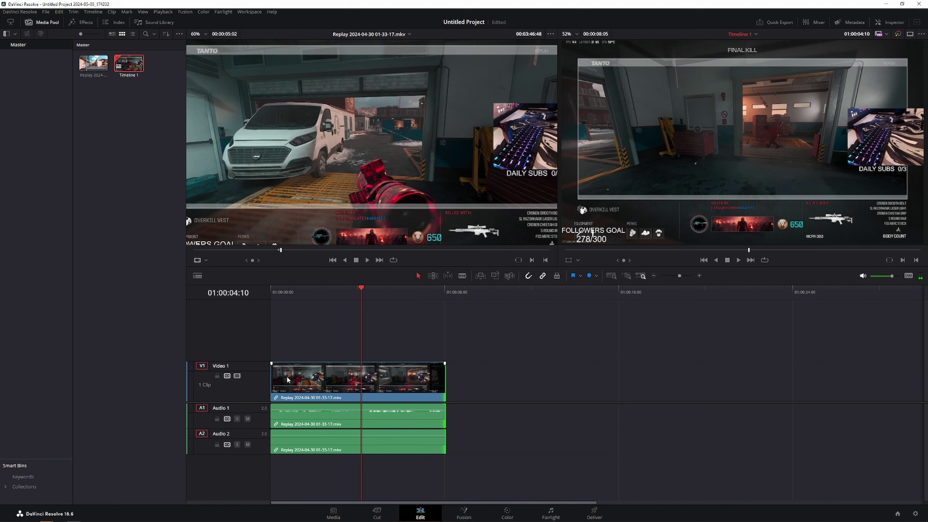
{"action": "left_click_drag", "start_coordinate": [287, 379], "coordinate": [316, 378]}
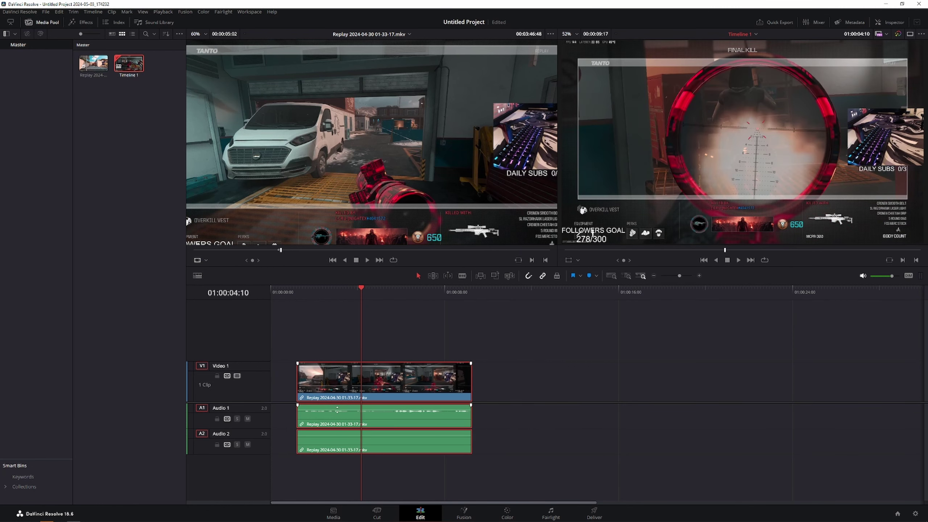
{"action": "key", "text": "ctrl+s"}
Step: Raise the Audio 1 volume of the timeline clip
{"action": "left_click", "coordinate": [699, 276]}
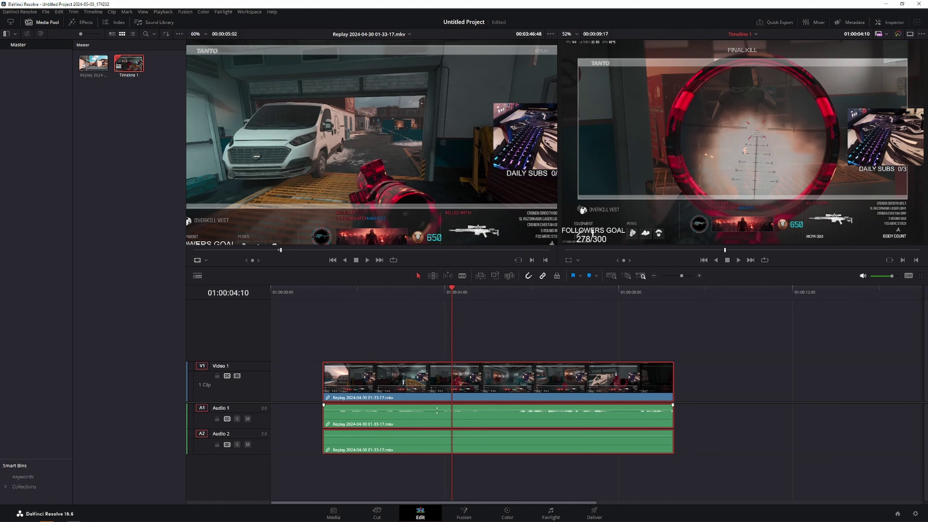
{"action": "mouse_move", "coordinate": [436, 409]}
{"action": "left_mouse_down"}
{"action": "mouse_move", "coordinate": [438, 419]}
{"action": "mouse_move", "coordinate": [438, 403]}
{"action": "left_mouse_up"}
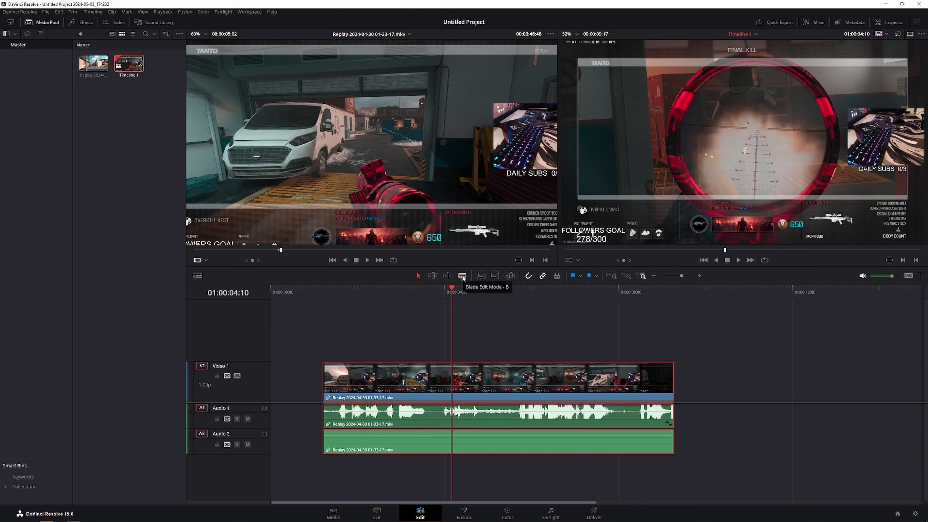
Step: Split the clip with the Blade tool at 01:00:05:44 and again just before the 01:00:08:00 mark
{"action": "left_click", "coordinate": [462, 276]}
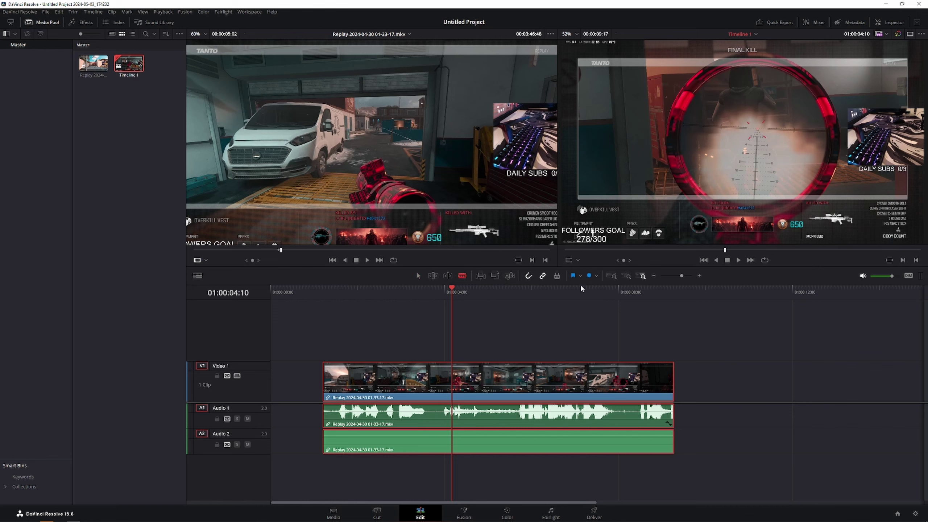
{"action": "left_click", "coordinate": [739, 260]}
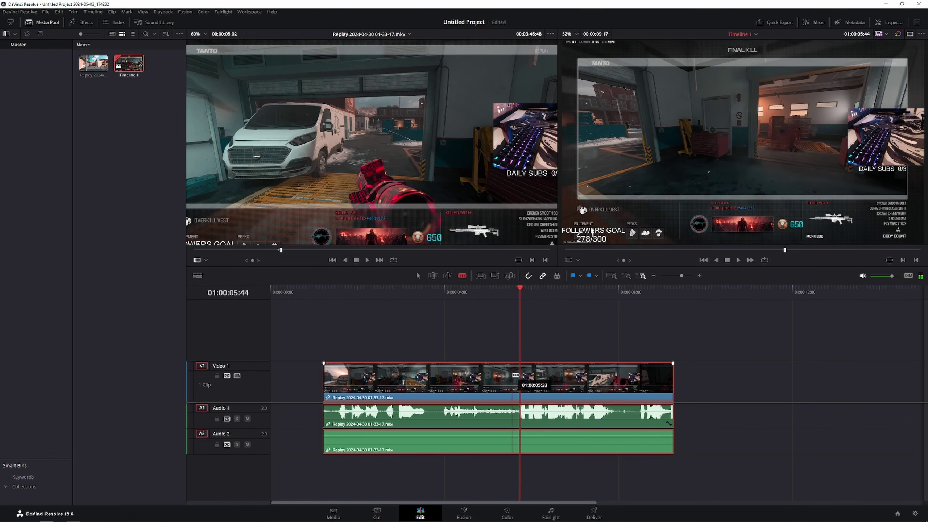
{"action": "left_click", "coordinate": [520, 379]}
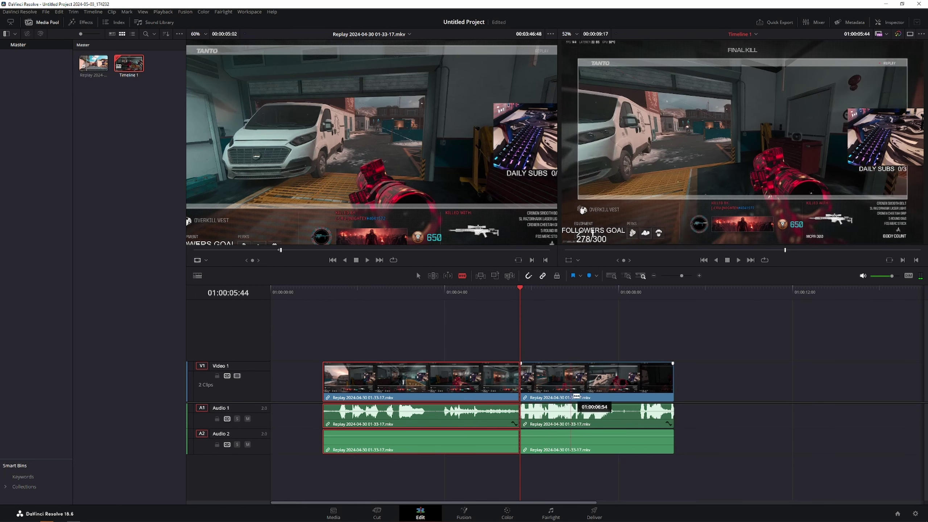
{"action": "left_click", "coordinate": [614, 399]}
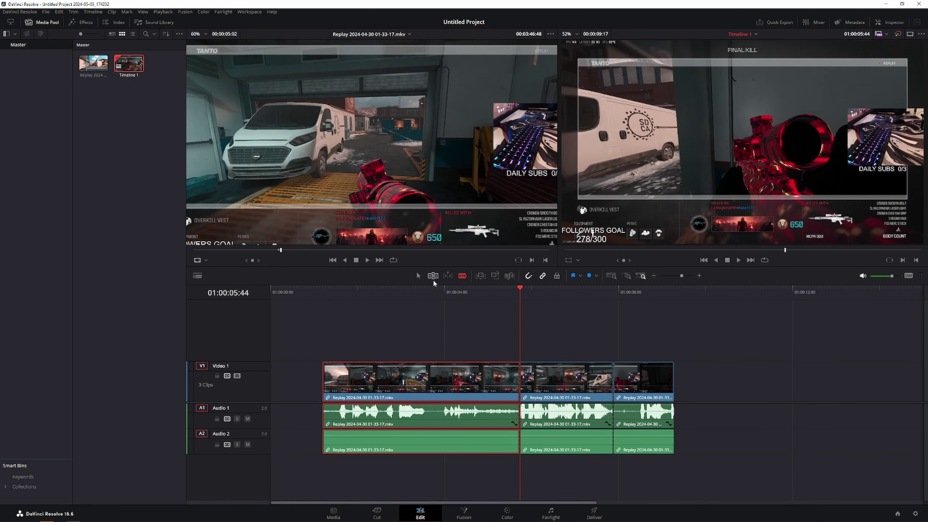
Step: Try deleting the middle segment of the split clip, and undo the deletion
{"action": "key", "text": "a"}
{"action": "left_click", "coordinate": [562, 385]}
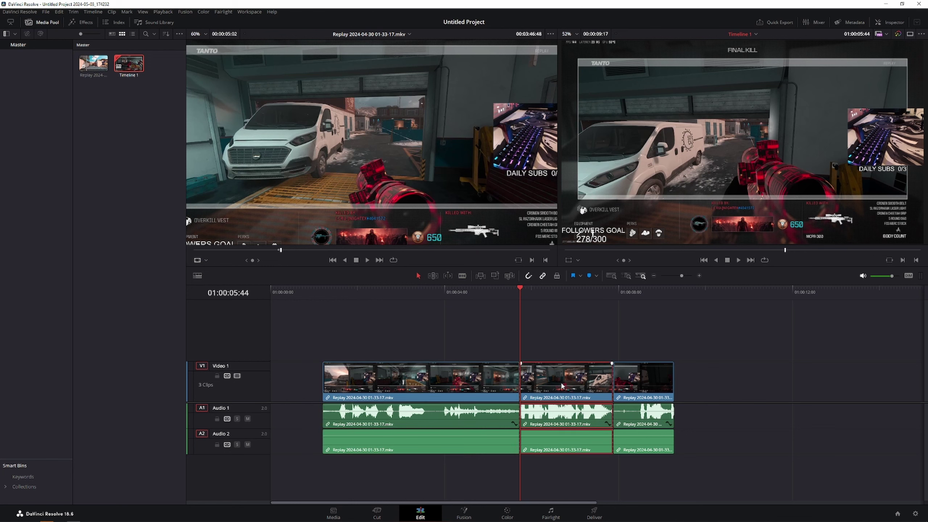
{"action": "key", "text": "Delete"}
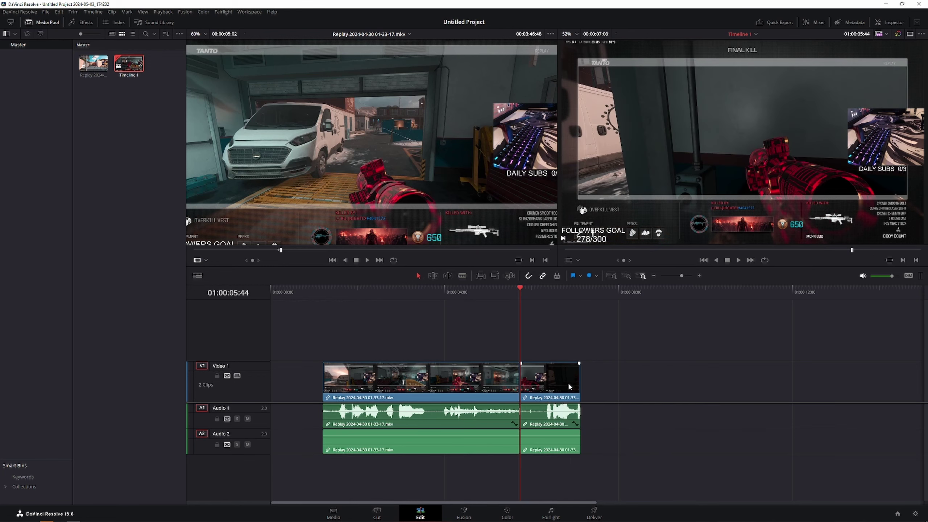
{"action": "key", "text": "ctrl+z"}
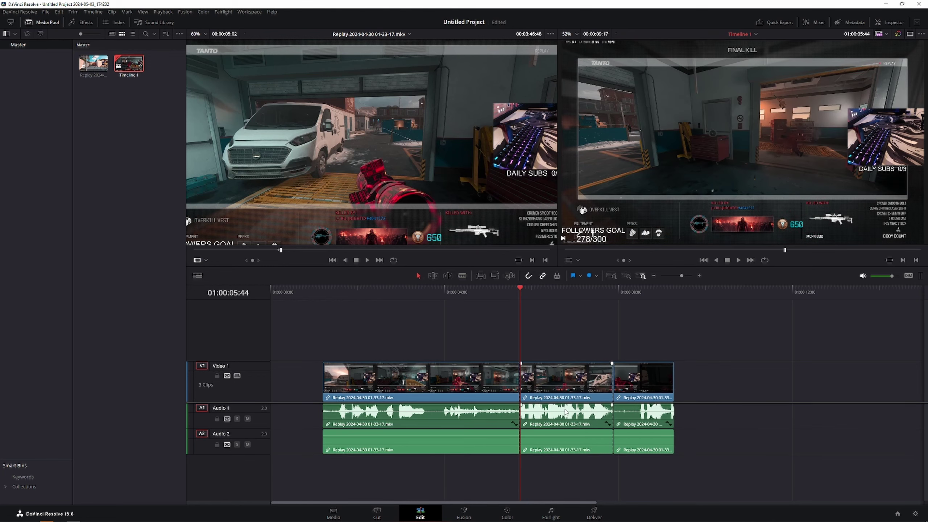
Step: Lower the middle segment's Audio 1 volume to silence and play back the timeline across that segment
{"action": "left_click_drag", "start_coordinate": [565, 406], "coordinate": [566, 409]}
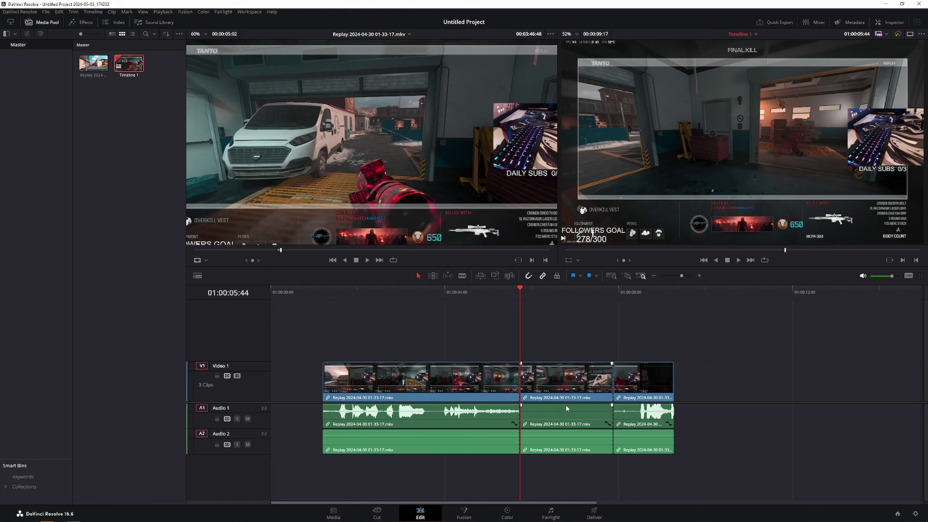
{"action": "left_click_drag", "start_coordinate": [507, 289], "coordinate": [465, 289]}
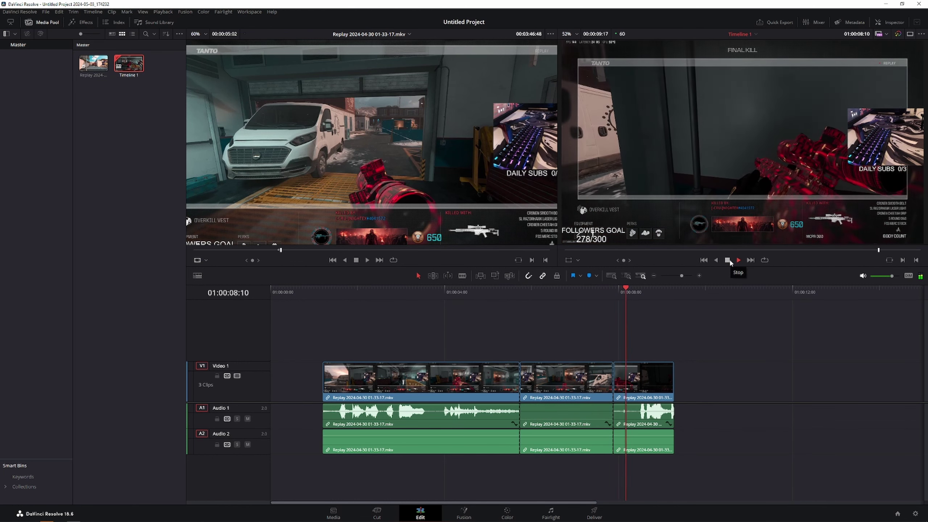
{"action": "left_click", "coordinate": [728, 260]}
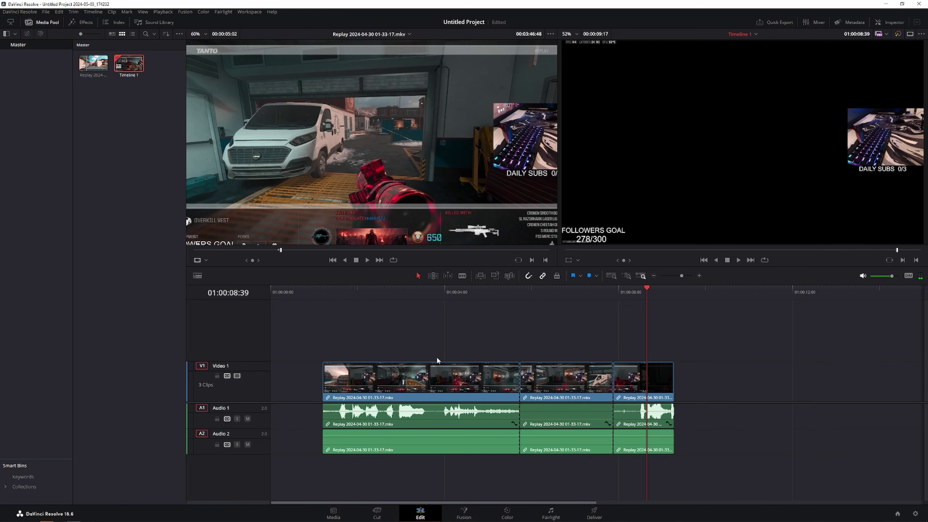
{"action": "right_click", "coordinate": [128, 117]}
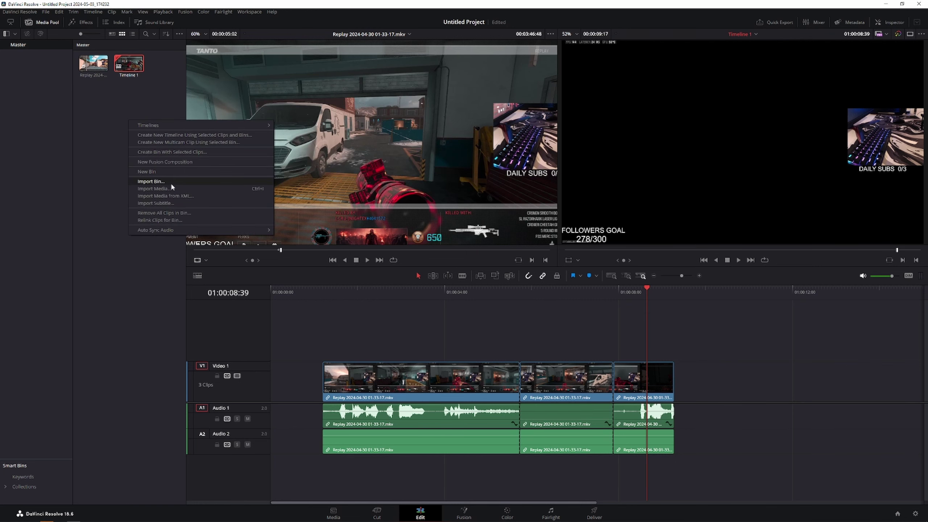
{"action": "left_click", "coordinate": [172, 188]}
{"action": "double_click", "coordinate": [168, 171]}
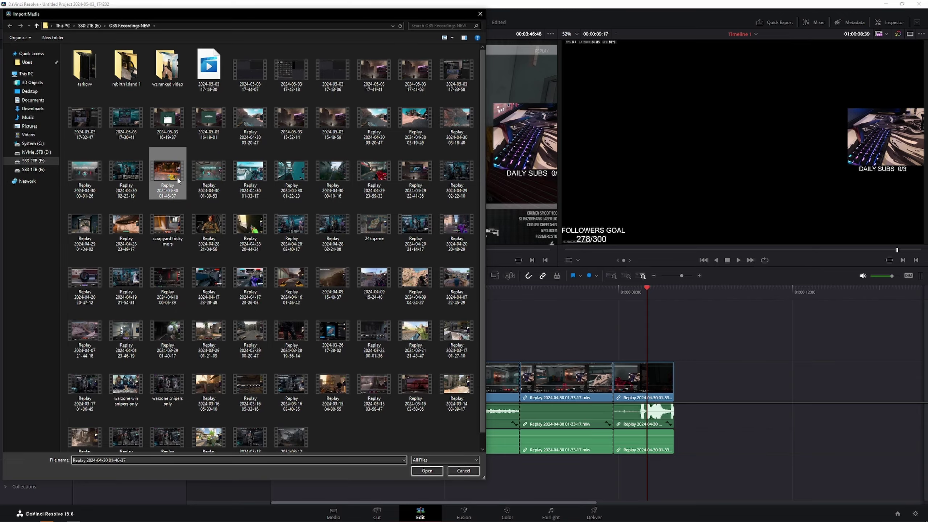
{"action": "double_click", "coordinate": [129, 63]}
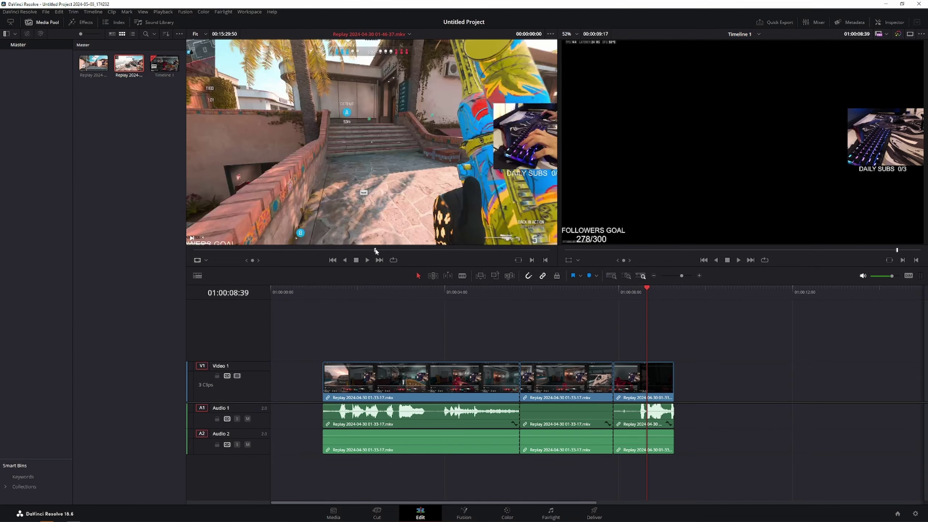
Step: Mark a 00:00:04:32 source range ending at 00:08:16:43 and place it on the timeline shortly after the last segment
{"action": "key", "text": "space"}
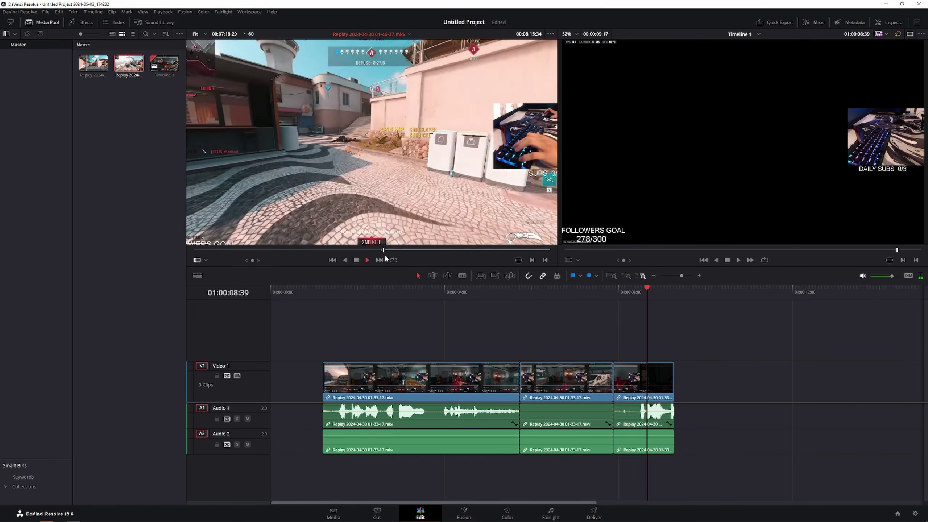
{"action": "key", "text": "space"}
{"action": "key", "text": "o"}
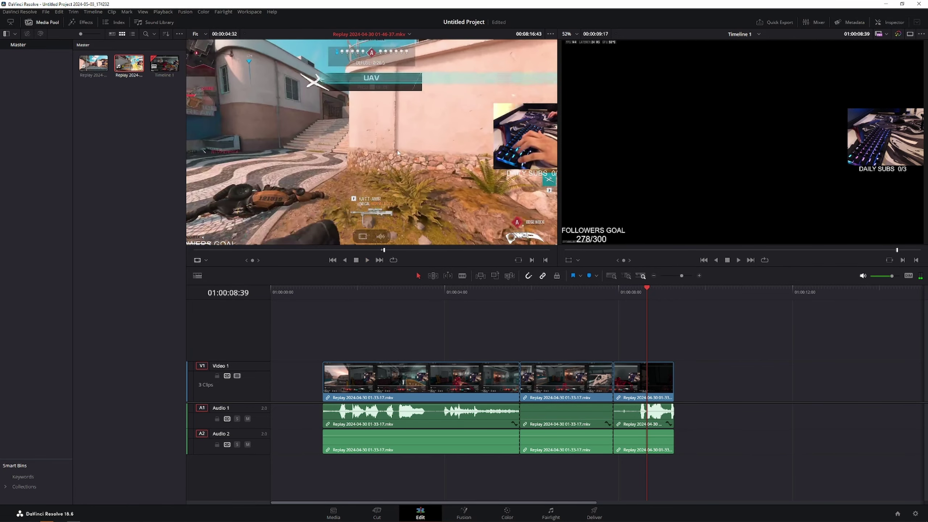
{"action": "left_click_drag", "start_coordinate": [398, 153], "coordinate": [685, 404]}
Step: Close the gap before the new clip and trim its end to a total timeline duration of 00:00:13:23
{"action": "left_click", "coordinate": [699, 293]}
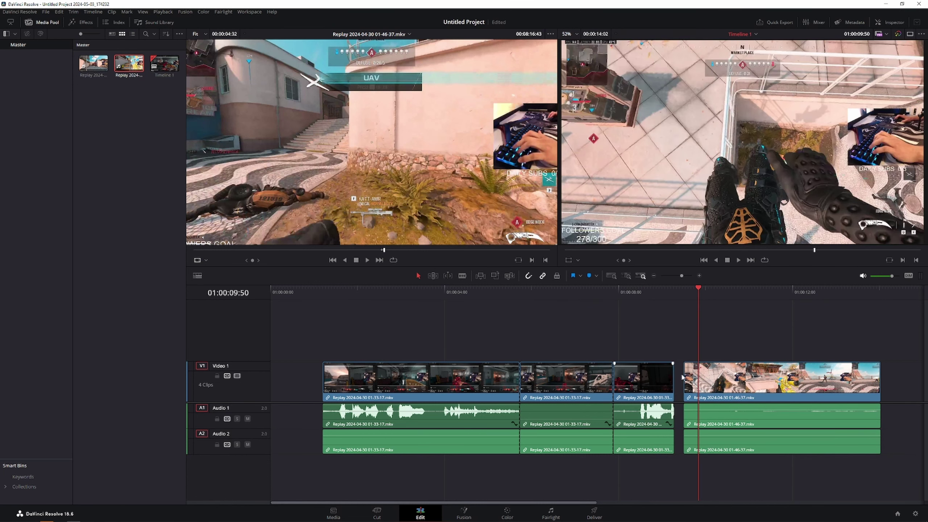
{"action": "left_click_drag", "start_coordinate": [719, 379], "coordinate": [710, 380]}
{"action": "scroll", "coordinate": [367, 329], "scroll_direction": "down", "scroll_amount": 5}
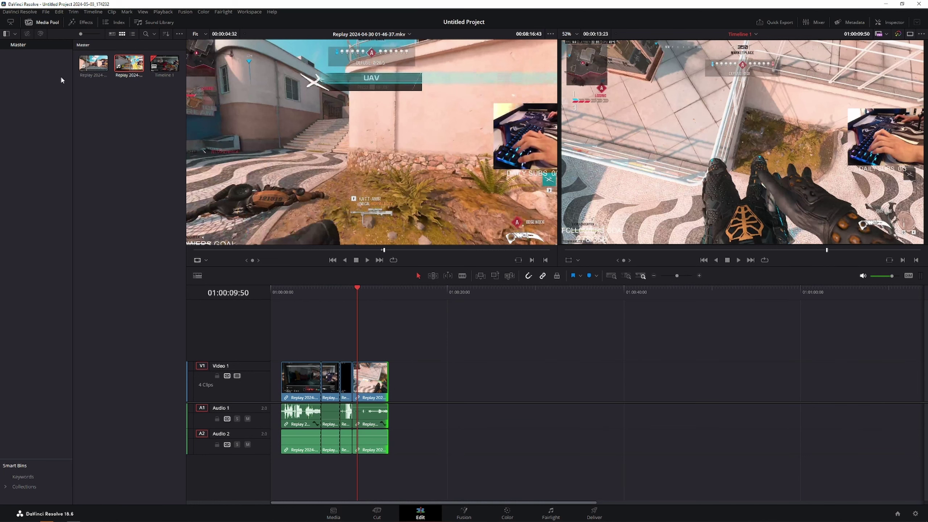
Step: Save the project under the name "example"
{"action": "left_click", "coordinate": [45, 11]}
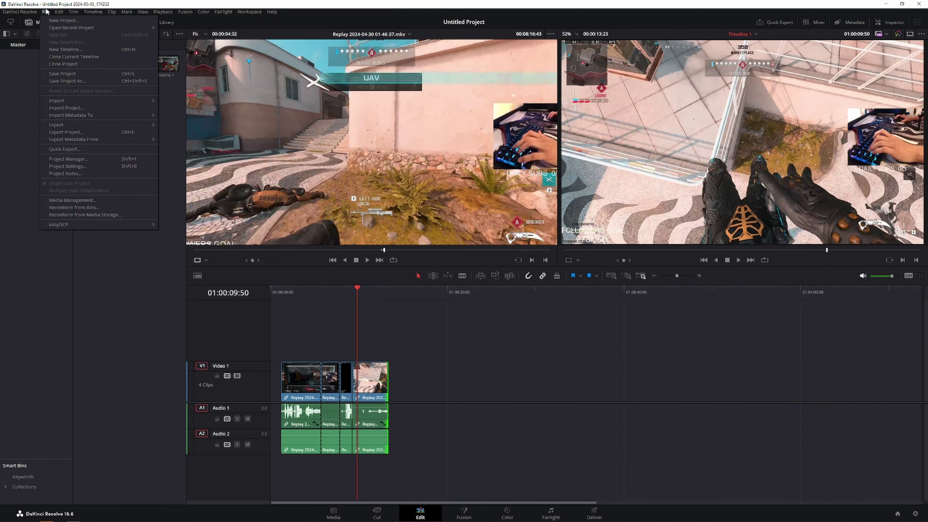
{"action": "left_click", "coordinate": [69, 81]}
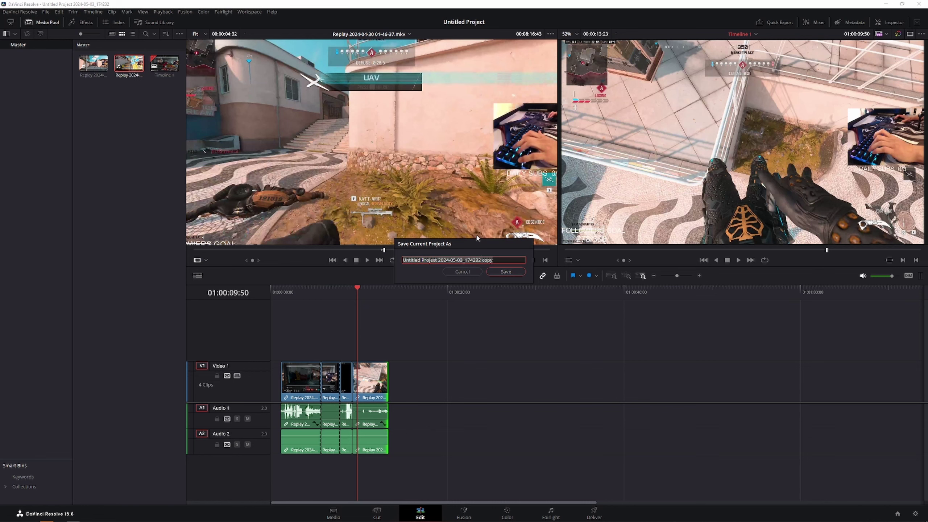
{"action": "type", "text": "exampl"}
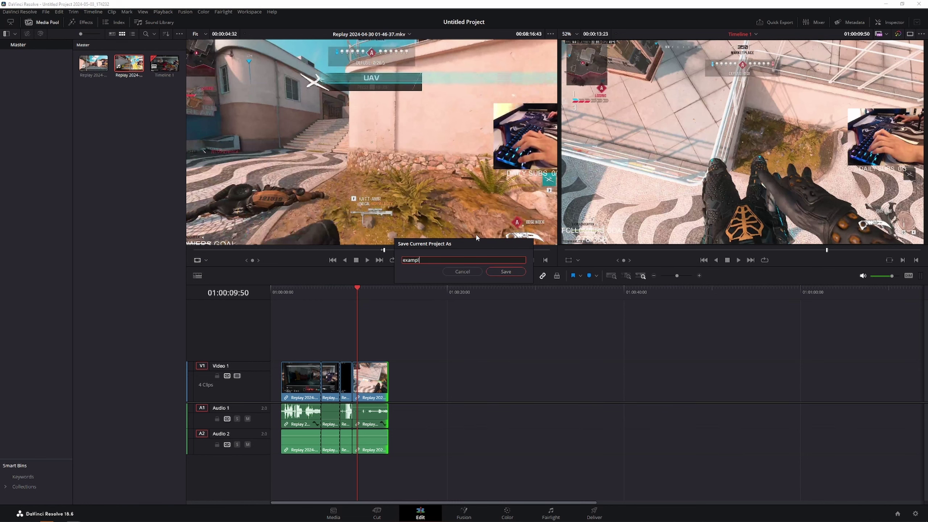
{"action": "type", "text": "e"}
{"action": "left_click", "coordinate": [506, 271]}
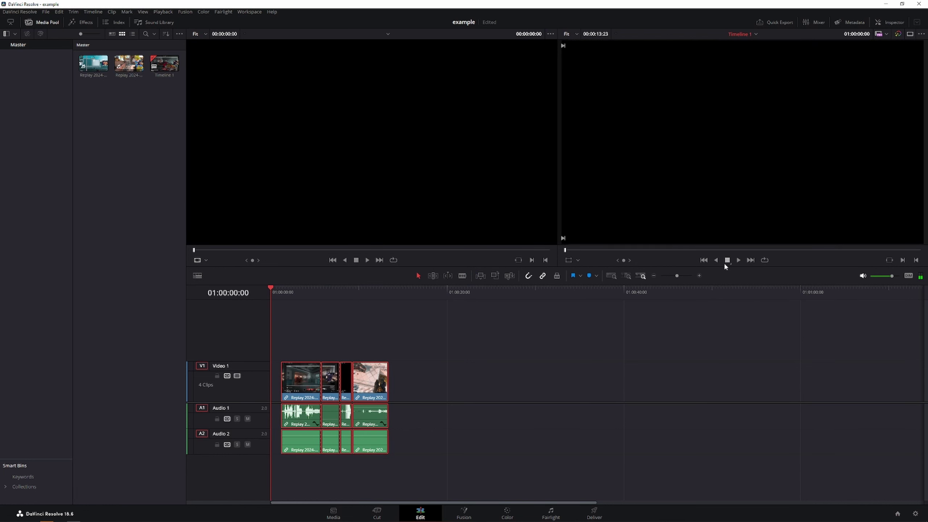
Step: Select all timeline clips and move them together to the very start of the timeline
{"action": "key", "text": "space"}
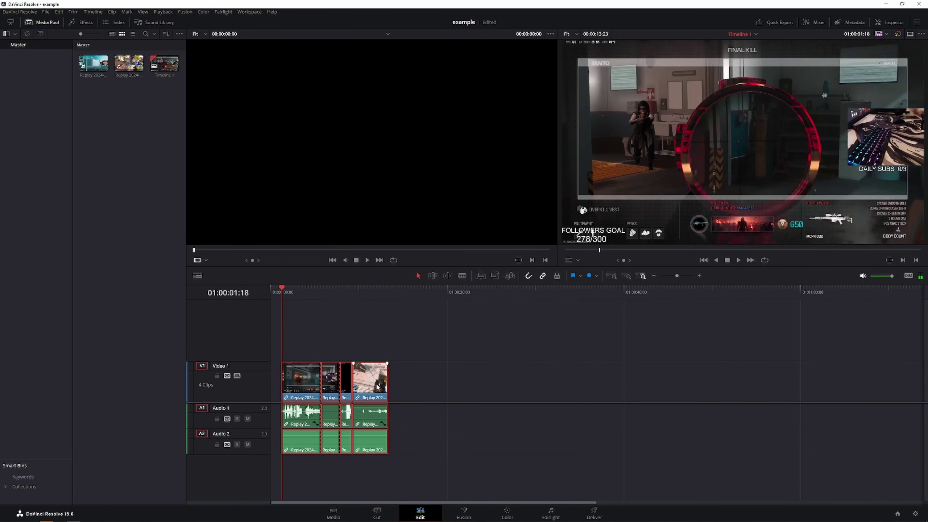
{"action": "left_click_drag", "start_coordinate": [483, 385], "coordinate": [273, 325]}
{"action": "key", "text": "Home"}
{"action": "left_click", "coordinate": [699, 275]}
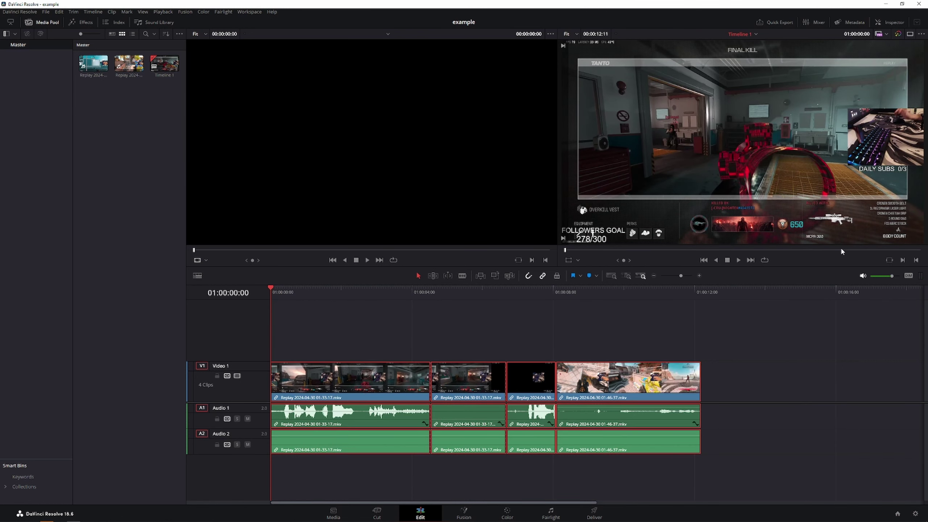
Step: Load the second replay in the source viewer and mark a trial range of 00:01:24:12 ending at 00:11:23:53
{"action": "double_click", "coordinate": [129, 62]}
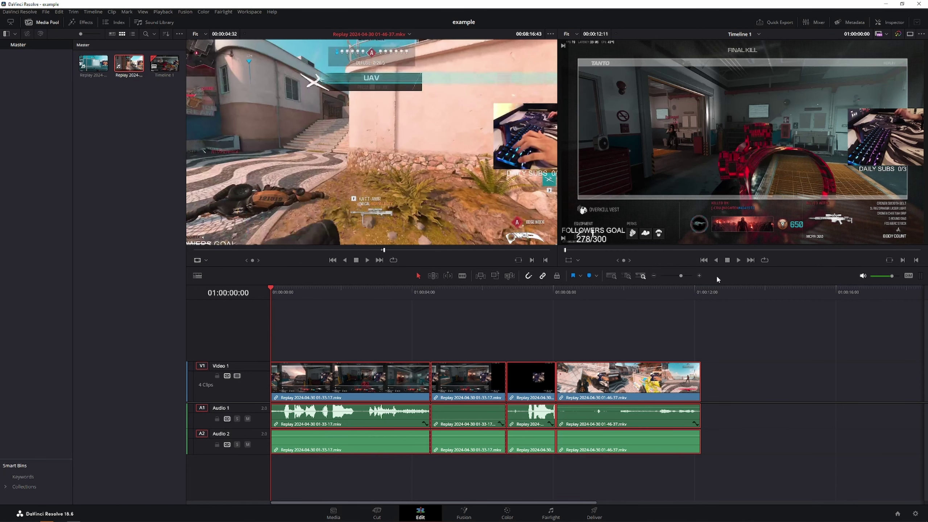
{"action": "left_click", "coordinate": [738, 260]}
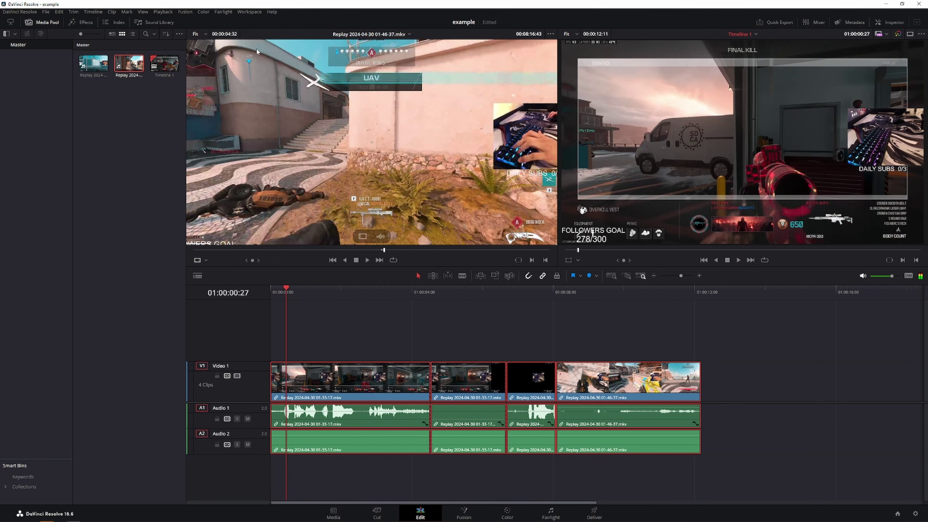
{"action": "left_click_drag", "start_coordinate": [424, 251], "coordinate": [453, 251]}
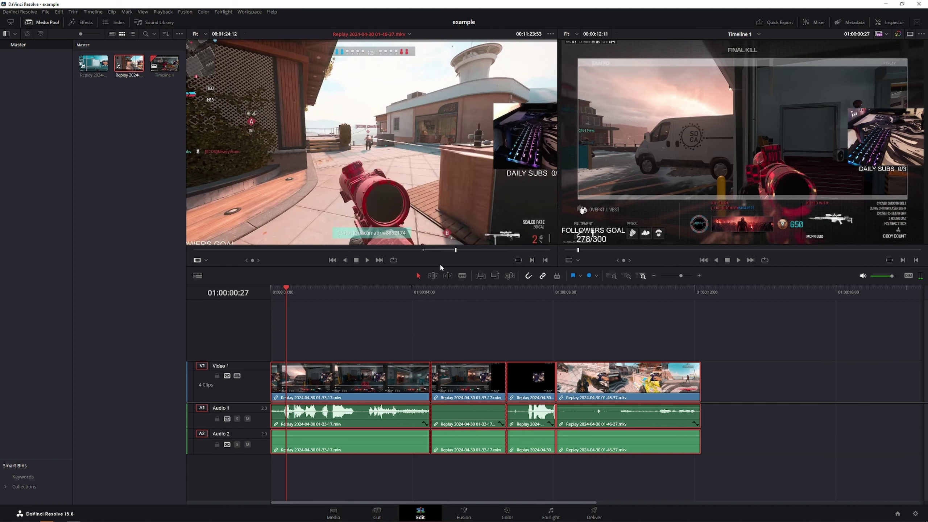
Step: Replace the source marks with a 00:00:25:01 range ending at 00:13:18:54 and place it on the timeline after the last clip
{"action": "left_click", "coordinate": [491, 250]}
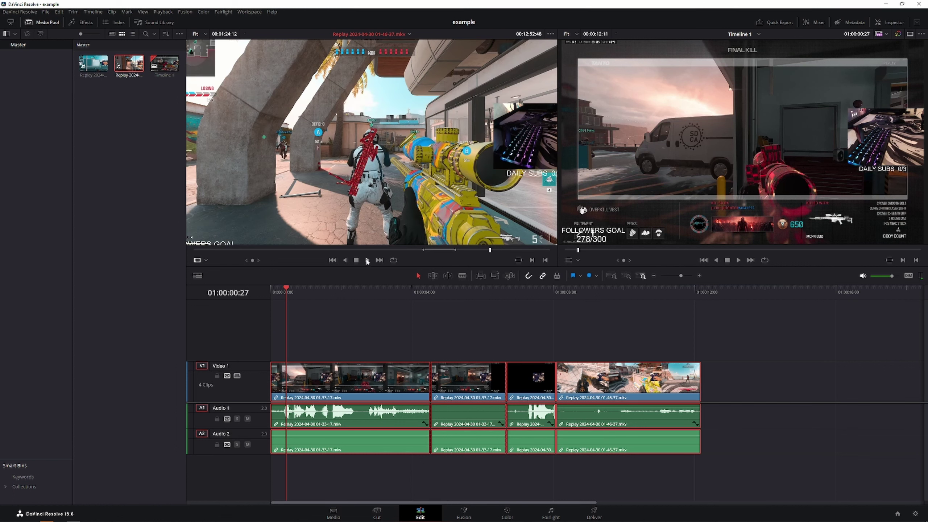
{"action": "left_click", "coordinate": [368, 260]}
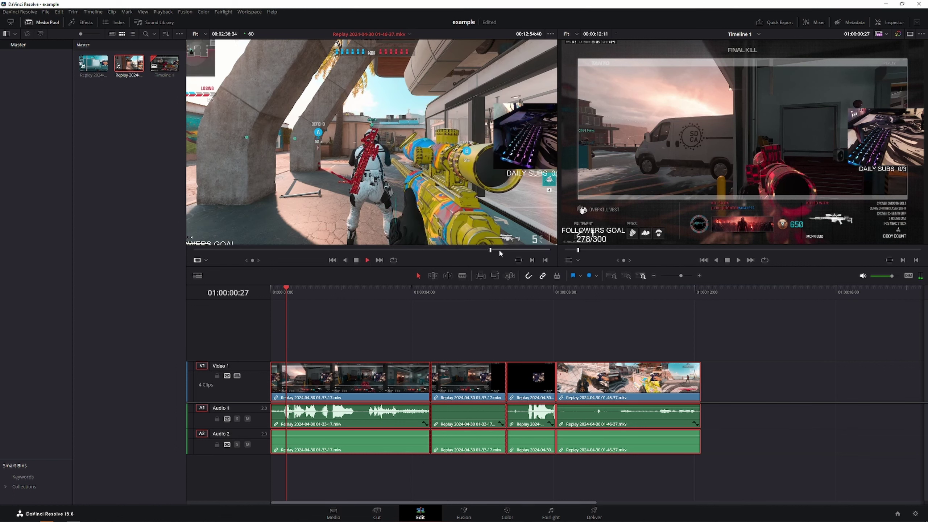
{"action": "left_click", "coordinate": [501, 249]}
{"action": "left_click", "coordinate": [367, 259]}
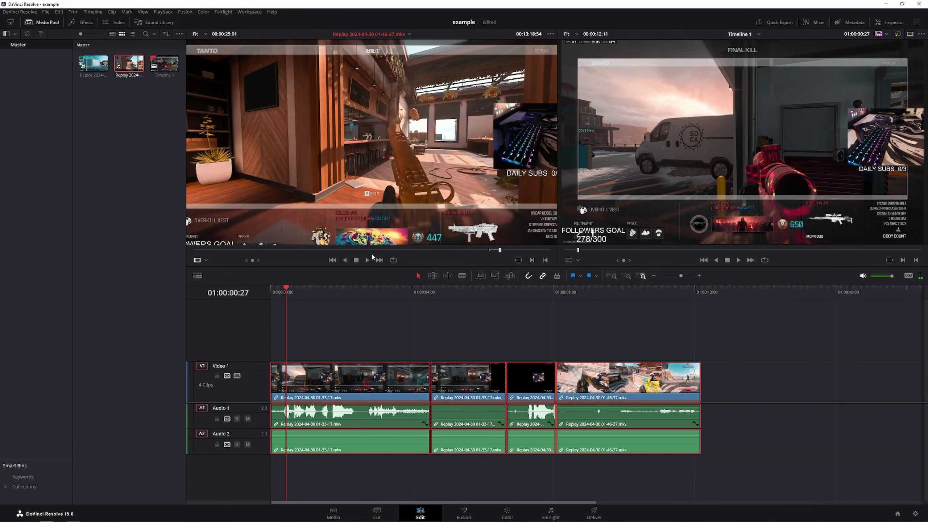
{"action": "left_click_drag", "start_coordinate": [493, 241], "coordinate": [743, 352]}
Step: Scrub the timeline through the newly added clip to 01:00:35:32
{"action": "left_click", "coordinate": [654, 276]}
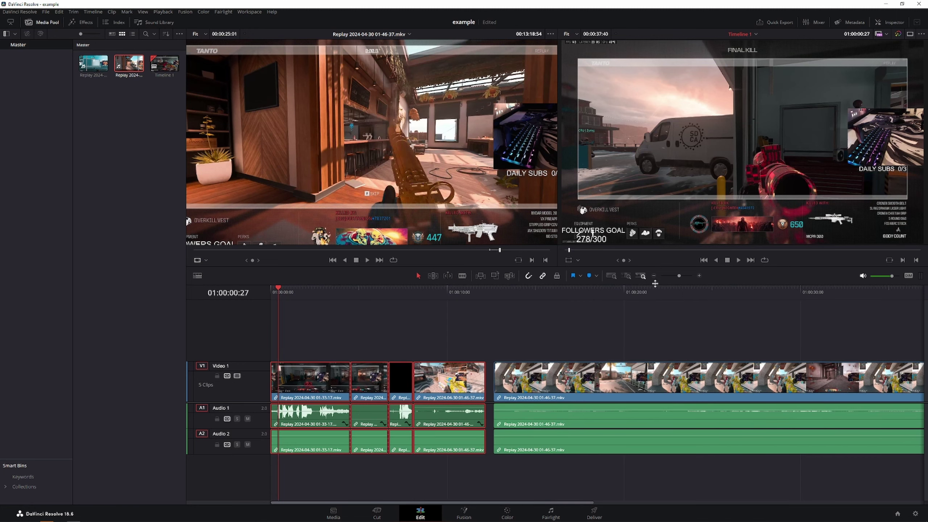
{"action": "left_click", "coordinate": [653, 275]}
{"action": "left_click_drag", "start_coordinate": [369, 292], "coordinate": [585, 298]}
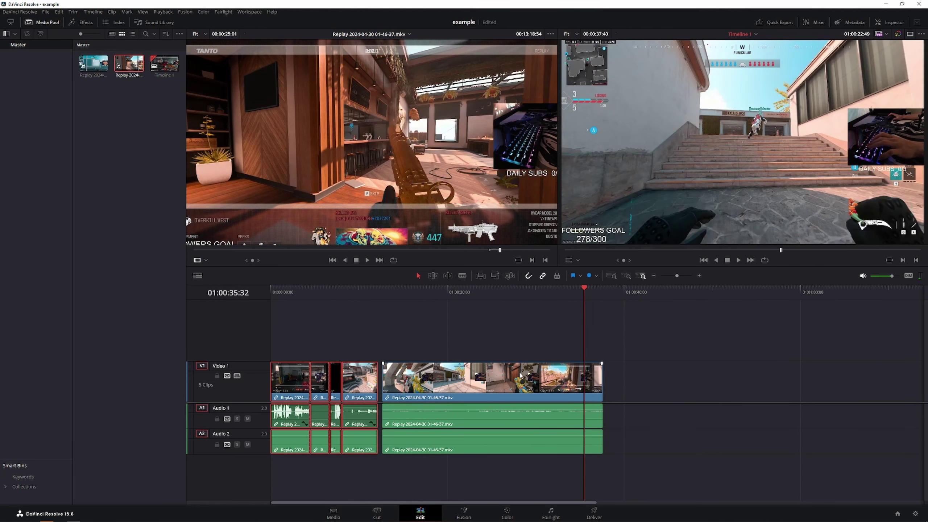
Step: Close the gap before the last timeline clip by butting it against the previous clip, and park the playhead at 01:00:06:41
{"action": "left_click_drag", "start_coordinate": [403, 379], "coordinate": [397, 379]}
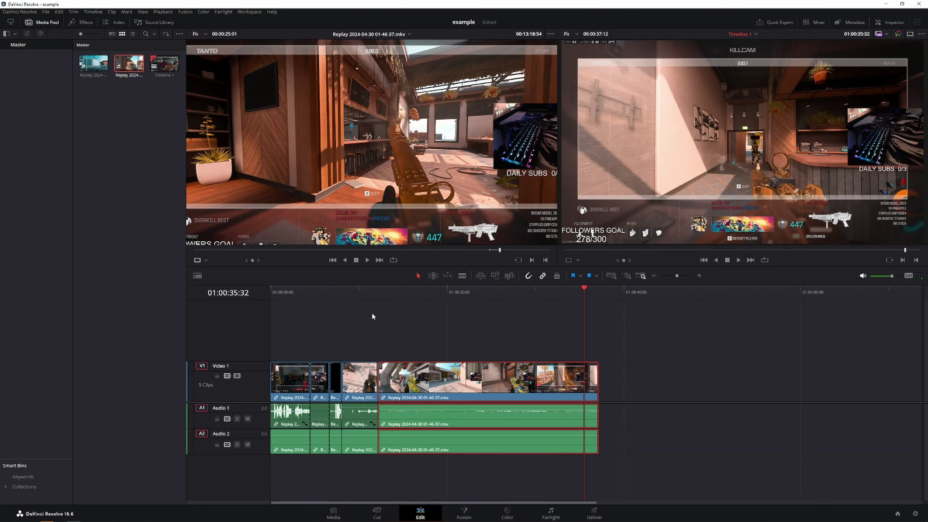
{"action": "mouse_move", "coordinate": [325, 293]}
{"action": "left_mouse_down"}
{"action": "mouse_move", "coordinate": [393, 303]}
{"action": "mouse_move", "coordinate": [329, 297]}
{"action": "left_mouse_up"}
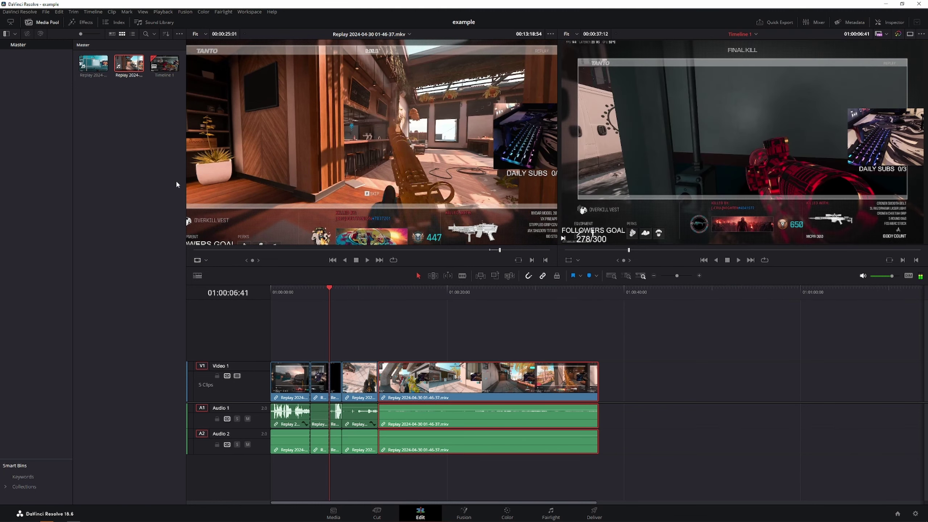
{"action": "left_click_drag", "start_coordinate": [676, 276], "coordinate": [676, 281]}
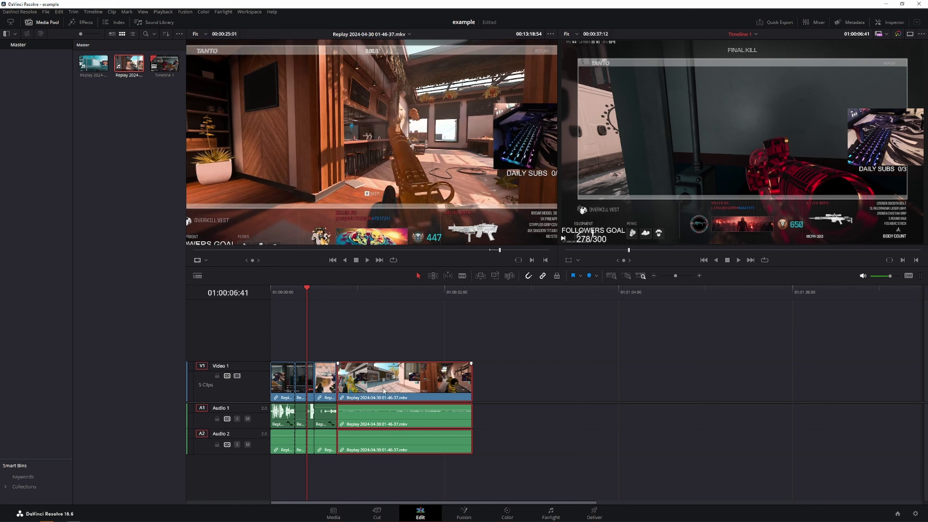
Step: Unlink the video and audio of the last timeline clip, then clear the selection
{"action": "mouse_move", "coordinate": [384, 391]}
{"action": "left_mouse_down"}
{"action": "mouse_move", "coordinate": [386, 344]}
{"action": "mouse_move", "coordinate": [386, 380]}
{"action": "left_mouse_up"}
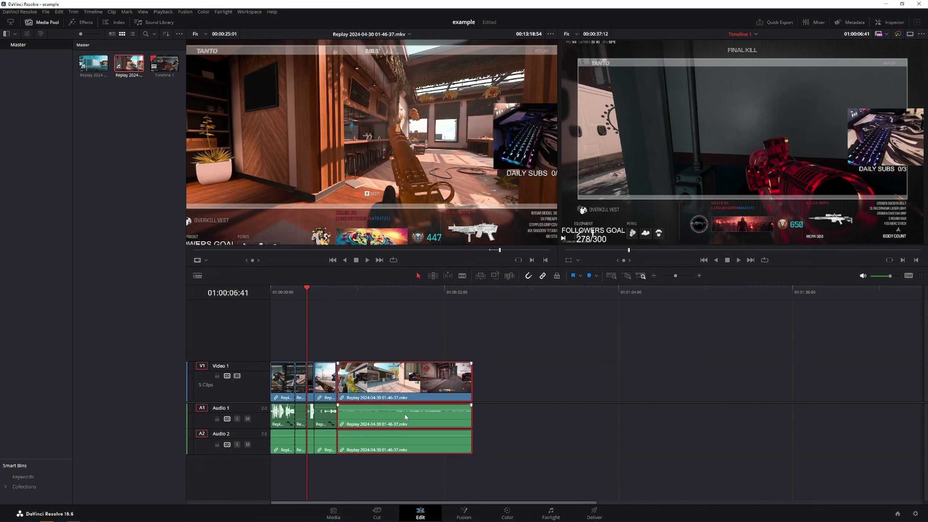
{"action": "right_click", "coordinate": [437, 419]}
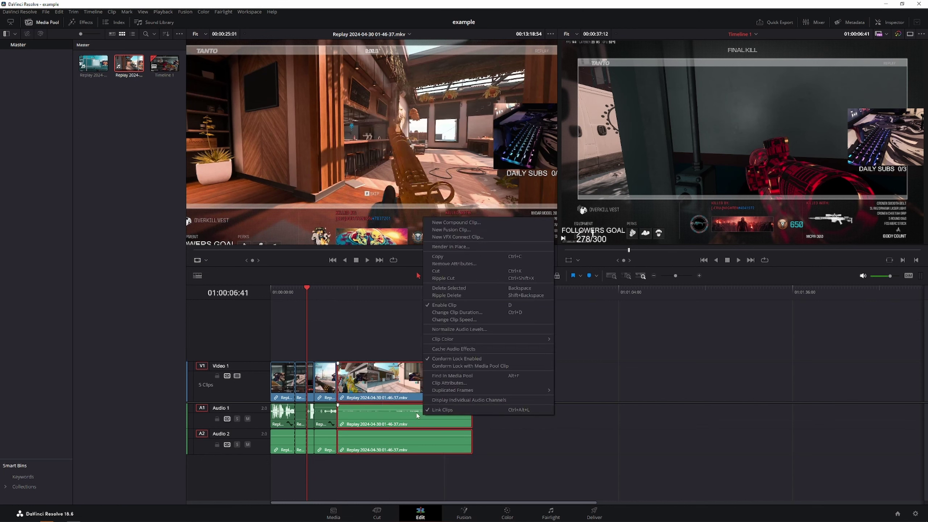
{"action": "left_click", "coordinate": [442, 411]}
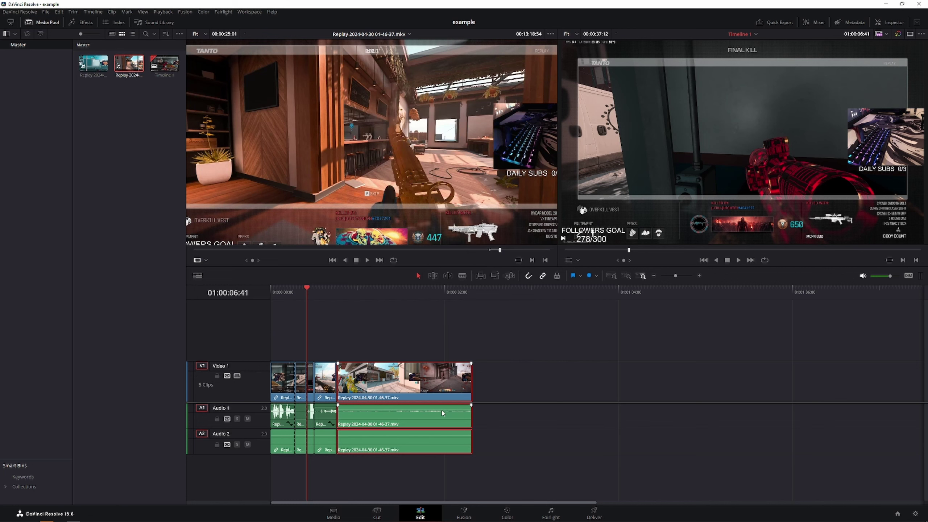
{"action": "left_click", "coordinate": [457, 391]}
{"action": "mouse_move", "coordinate": [427, 377]}
{"action": "left_mouse_down"}
{"action": "mouse_move", "coordinate": [576, 369]}
{"action": "mouse_move", "coordinate": [569, 329]}
{"action": "mouse_move", "coordinate": [563, 369]}
{"action": "mouse_move", "coordinate": [422, 382]}
{"action": "left_mouse_up"}
{"action": "left_click", "coordinate": [295, 302]}
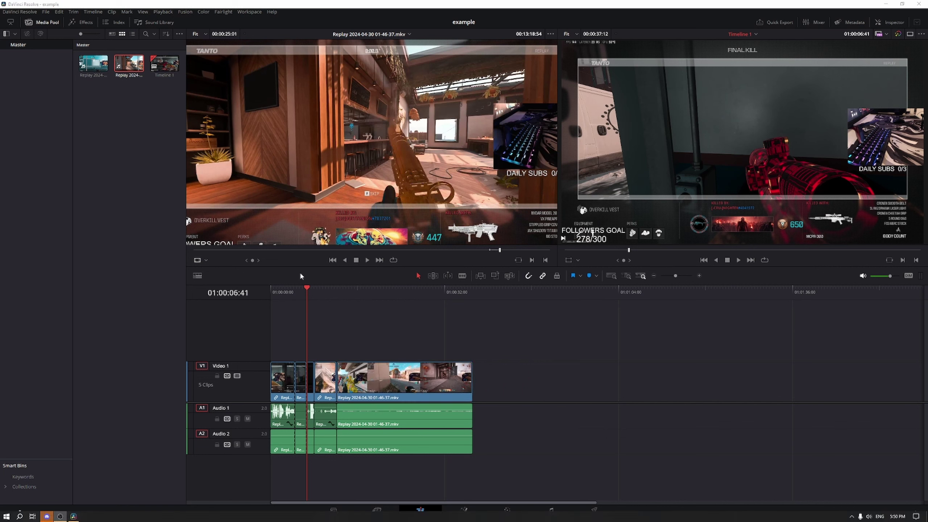
Step: Add a basic Text title on a new video track above Video 1, starting at 01:00:06:41
{"action": "left_click", "coordinate": [84, 21]}
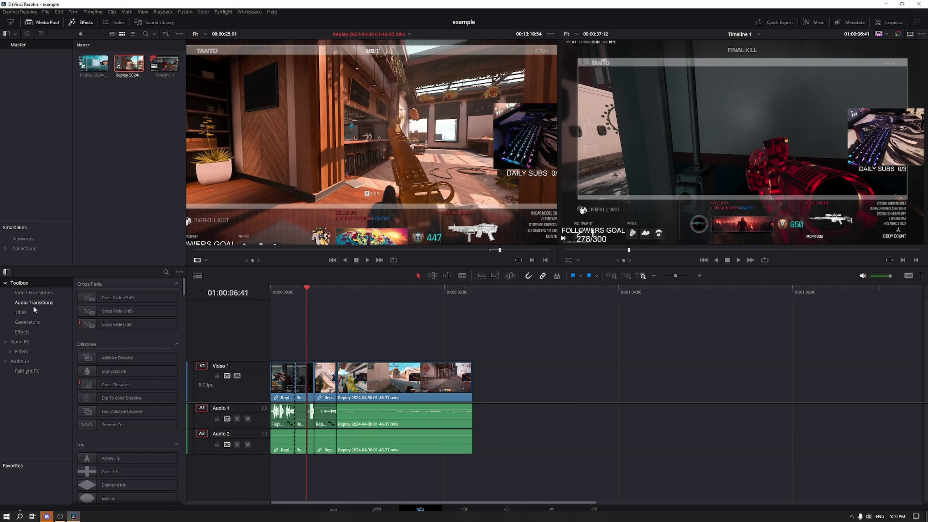
{"action": "left_click", "coordinate": [34, 293]}
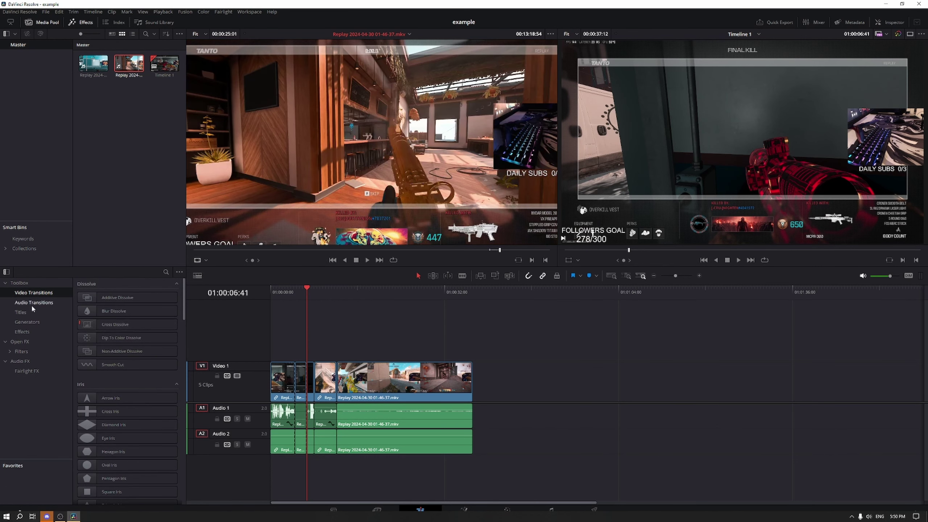
{"action": "left_click", "coordinate": [33, 303]}
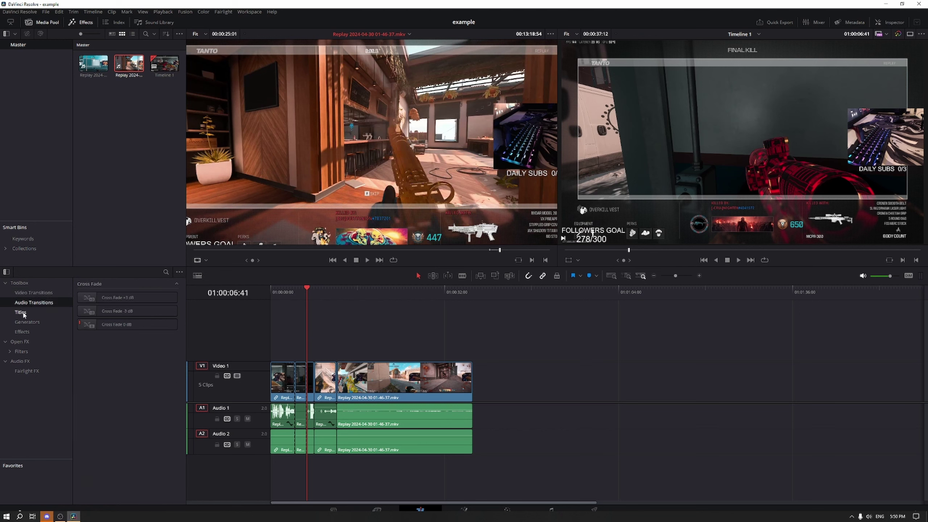
{"action": "left_click", "coordinate": [20, 312]}
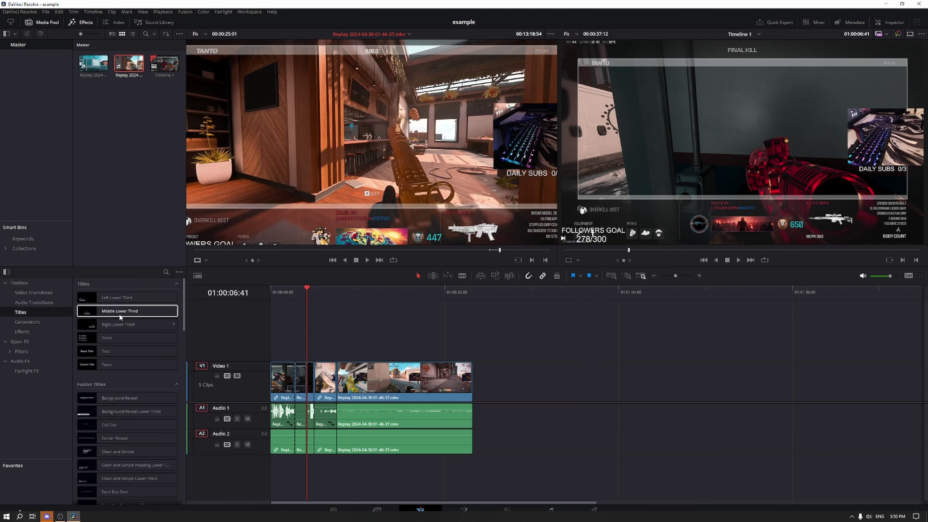
{"action": "left_click_drag", "start_coordinate": [106, 351], "coordinate": [317, 348]}
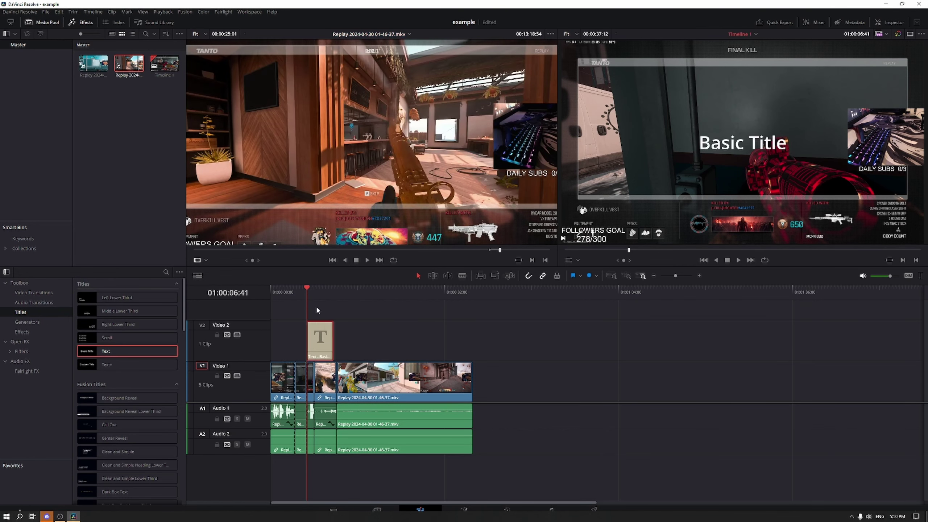
Step: Replace the title's default wording with "yeahhhh baby" while viewing it at 01:00:08:05
{"action": "left_click", "coordinate": [315, 289]}
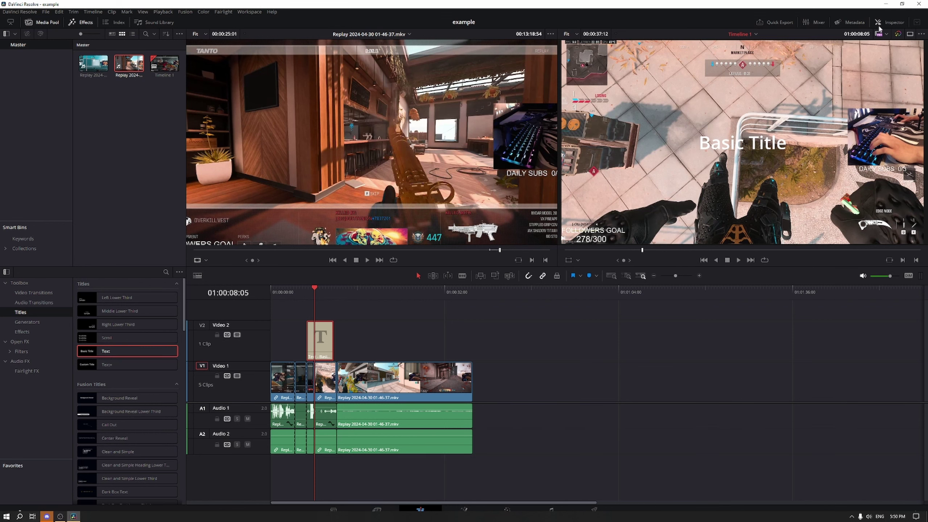
{"action": "left_click", "coordinate": [890, 22]}
{"action": "left_click", "coordinate": [820, 91]}
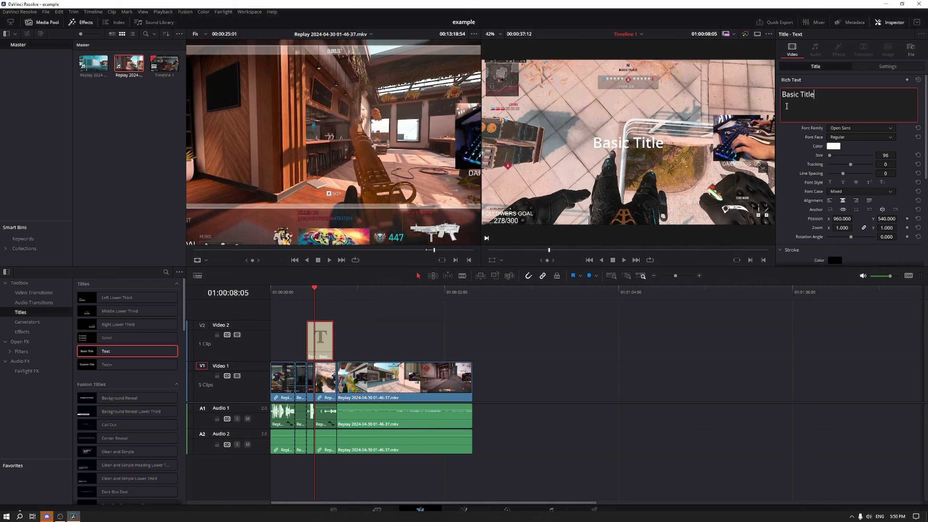
{"action": "left_click_drag", "start_coordinate": [796, 94], "coordinate": [778, 94]}
{"action": "key", "text": "Delete"}
{"action": "key", "text": "Delete"}
{"action": "key", "text": "Delete"}
{"action": "key", "text": "Delete"}
{"action": "key", "text": "Delete"}
{"action": "key", "text": "Delete"}
{"action": "key", "text": "Delete"}
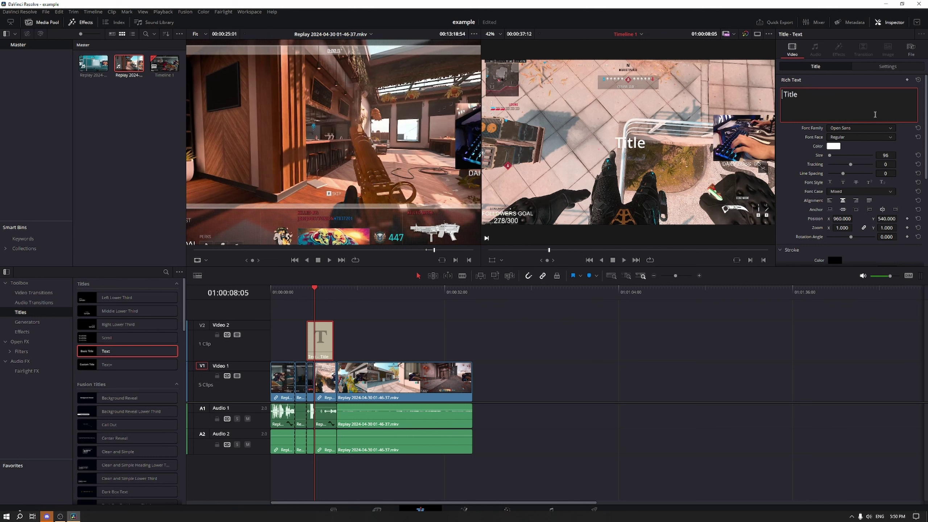
{"action": "type", "text": "yeahhhh baby"}
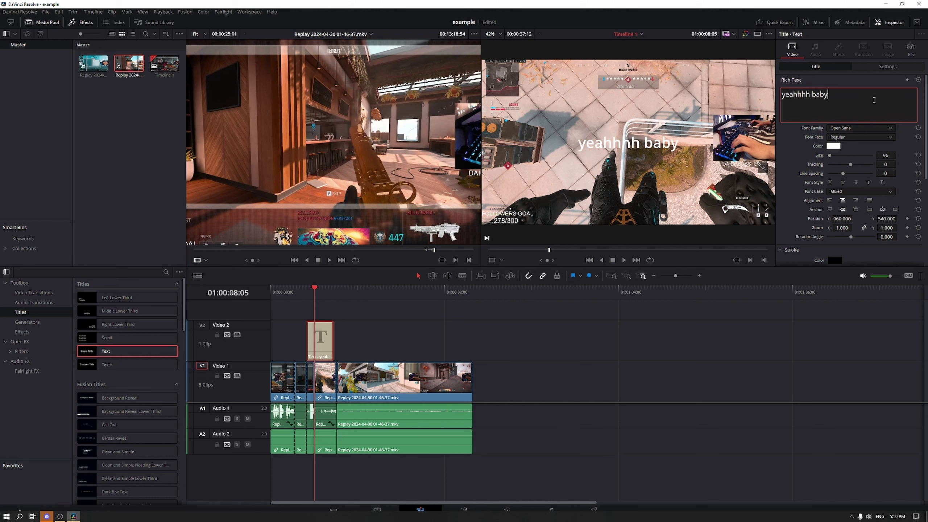
Step: Format the title in Semibold at size 136 and scale it to a linked X/Y zoom of 1.940
{"action": "left_click_drag", "start_coordinate": [830, 156], "coordinate": [833, 155]}
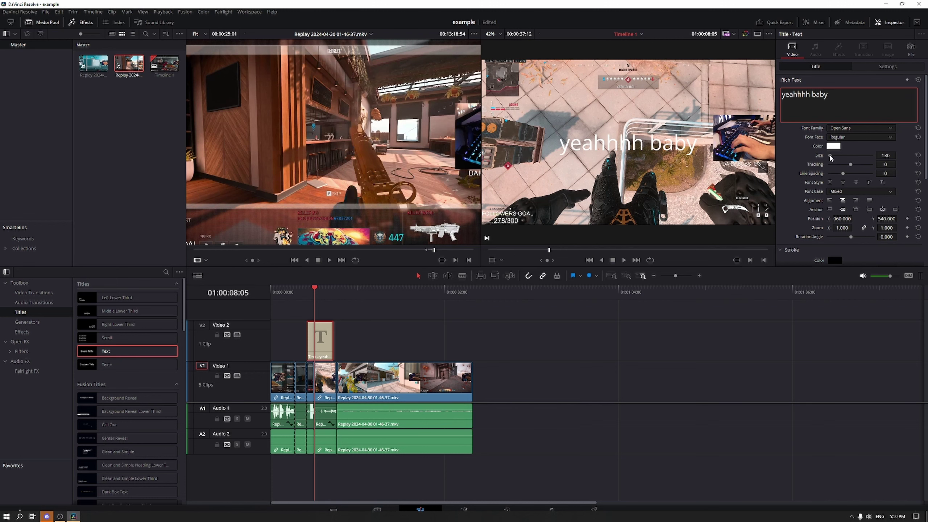
{"action": "left_click", "coordinate": [841, 137]}
{"action": "left_click", "coordinate": [847, 159]}
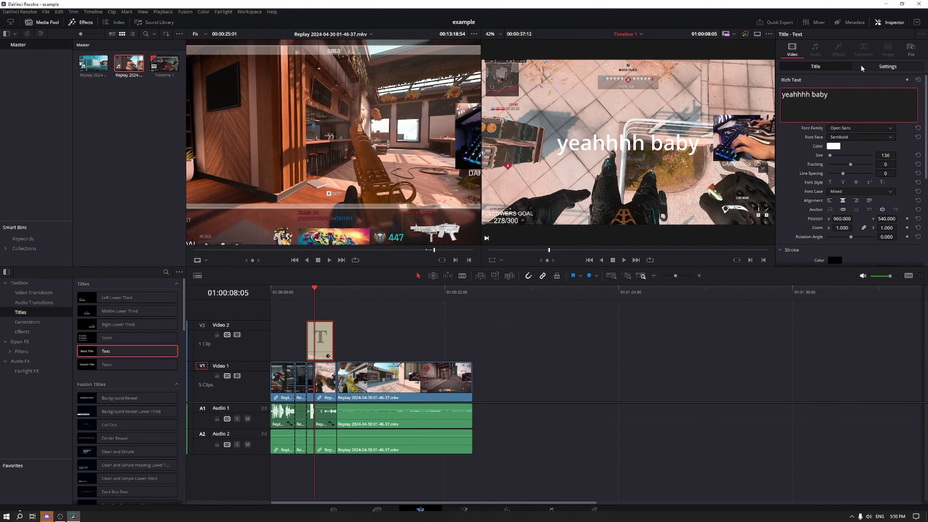
{"action": "left_click", "coordinate": [888, 67]}
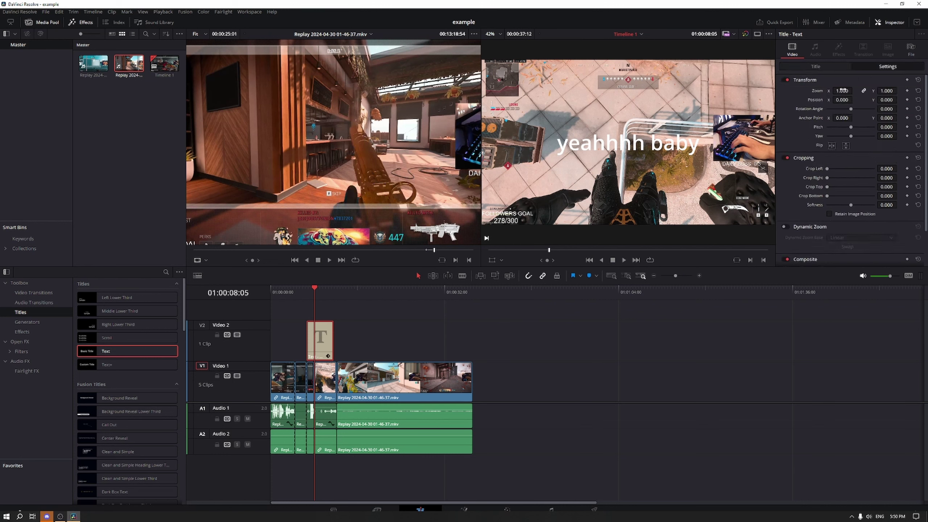
{"action": "left_click_drag", "start_coordinate": [843, 90], "coordinate": [881, 91]}
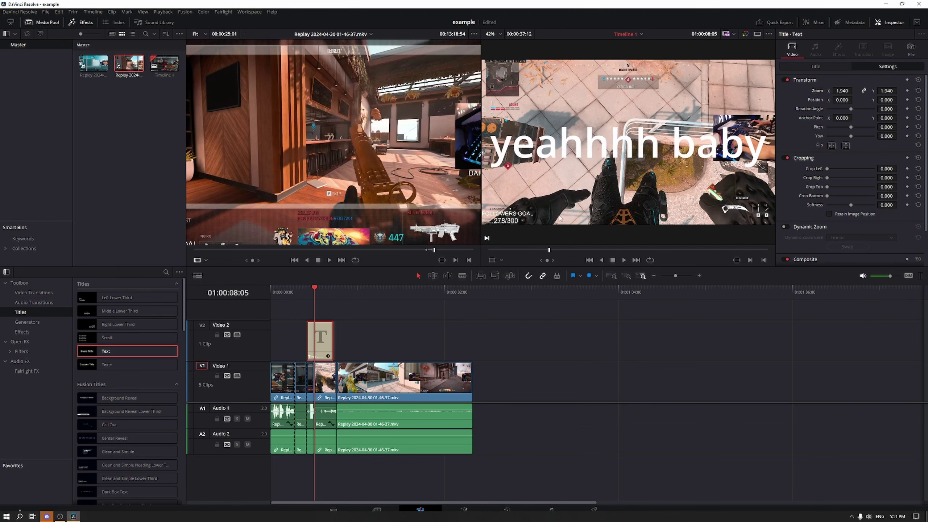
Step: Scale the last video clip to a linked zoom of 0.900 and expand its cropping settings
{"action": "left_click", "coordinate": [398, 287]}
{"action": "left_click", "coordinate": [410, 376]}
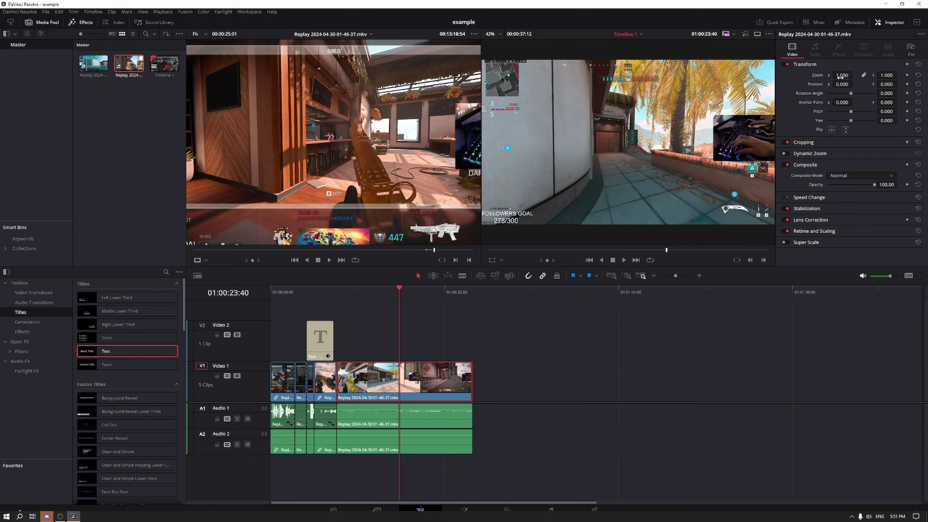
{"action": "mouse_move", "coordinate": [841, 77]}
{"action": "left_mouse_down"}
{"action": "mouse_move", "coordinate": [855, 76]}
{"action": "mouse_move", "coordinate": [835, 82]}
{"action": "left_mouse_up"}
{"action": "left_click", "coordinate": [809, 144]}
{"action": "left_click_drag", "start_coordinate": [828, 153], "coordinate": [827, 173]}
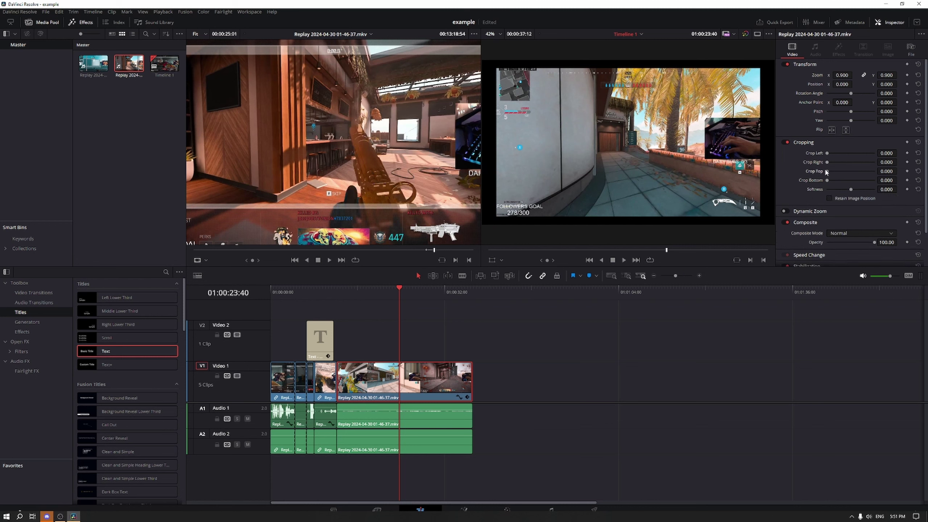
Step: Enable Dynamic Zoom on the last video clip and play back a short stretch of it
{"action": "scroll", "coordinate": [832, 212], "scroll_direction": "down", "scroll_amount": 1}
{"action": "left_click", "coordinate": [819, 189]}
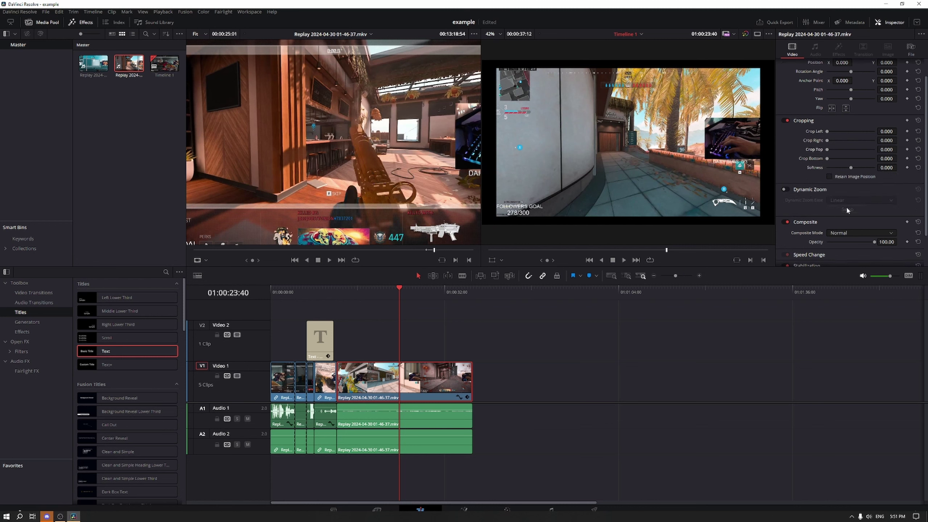
{"action": "left_click", "coordinate": [784, 190]}
{"action": "left_click", "coordinate": [624, 260]}
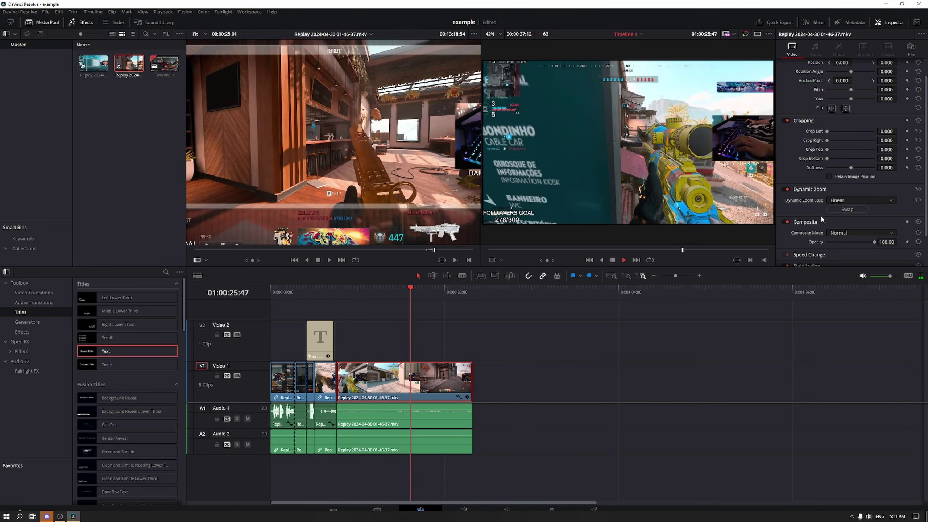
{"action": "left_click", "coordinate": [613, 260]}
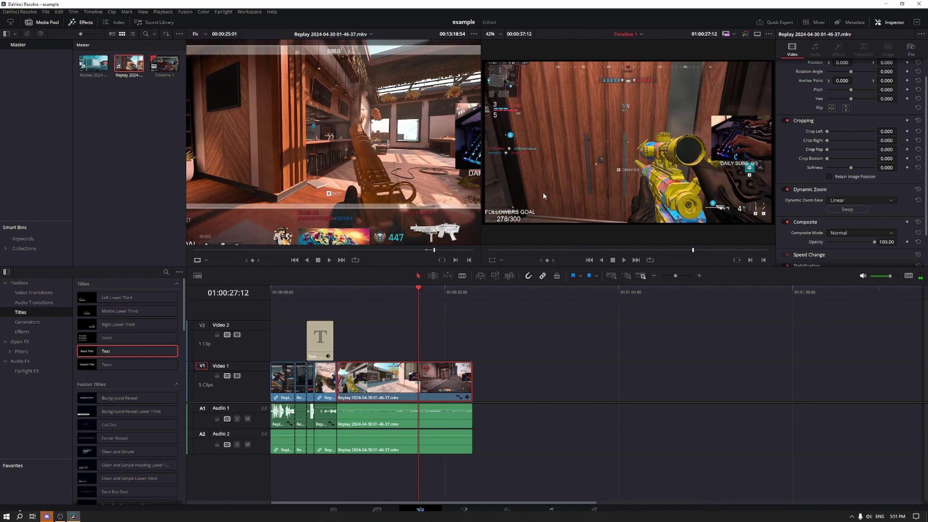
Step: Change the last video clip's speed to 274% with Ripple Timeline enabled
{"action": "scroll", "coordinate": [861, 217], "scroll_direction": "down", "scroll_amount": 2}
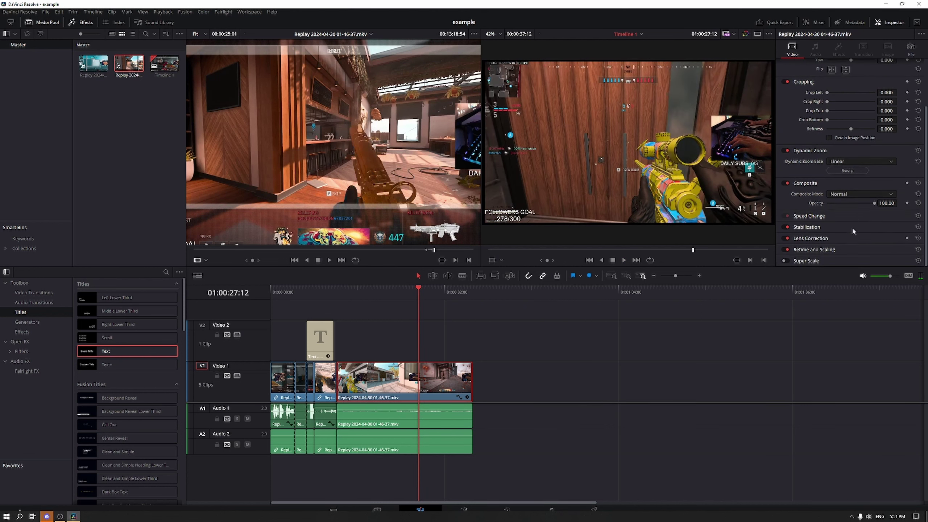
{"action": "left_click", "coordinate": [810, 217]}
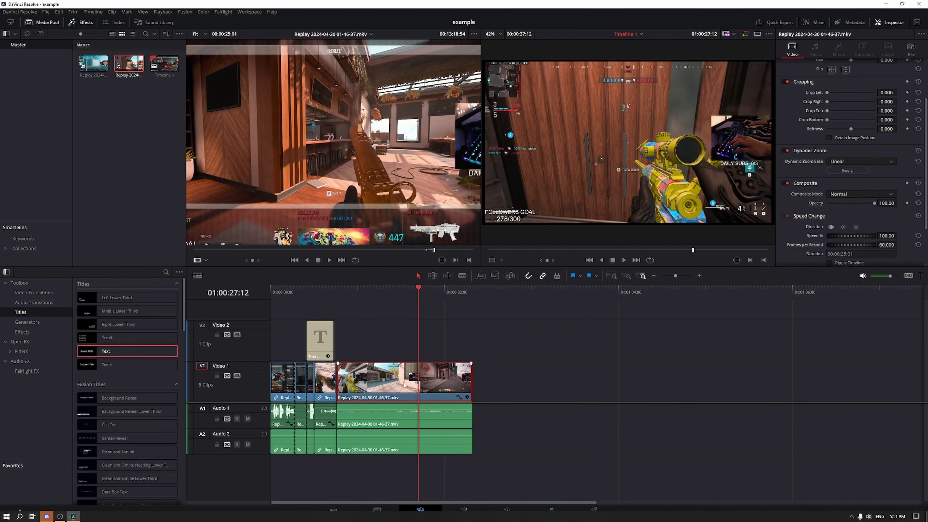
{"action": "right_click", "coordinate": [444, 379]}
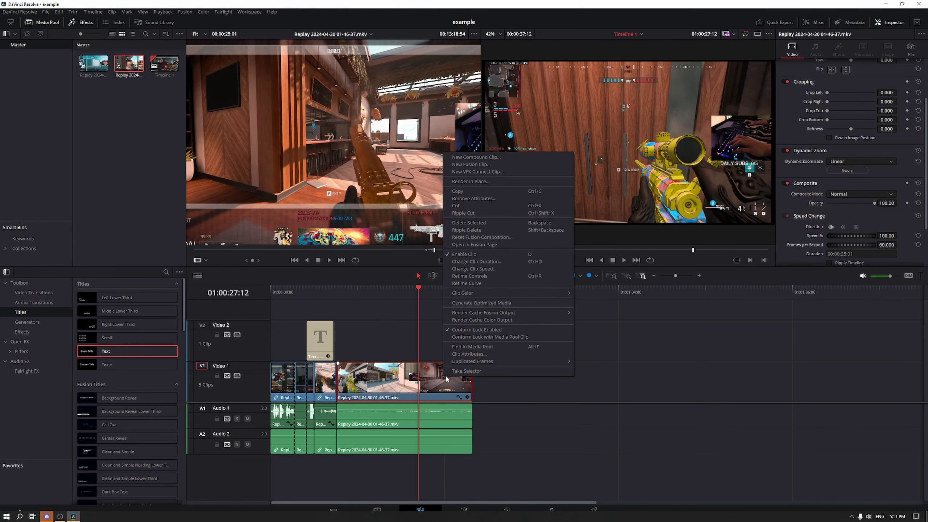
{"action": "left_click", "coordinate": [482, 269]}
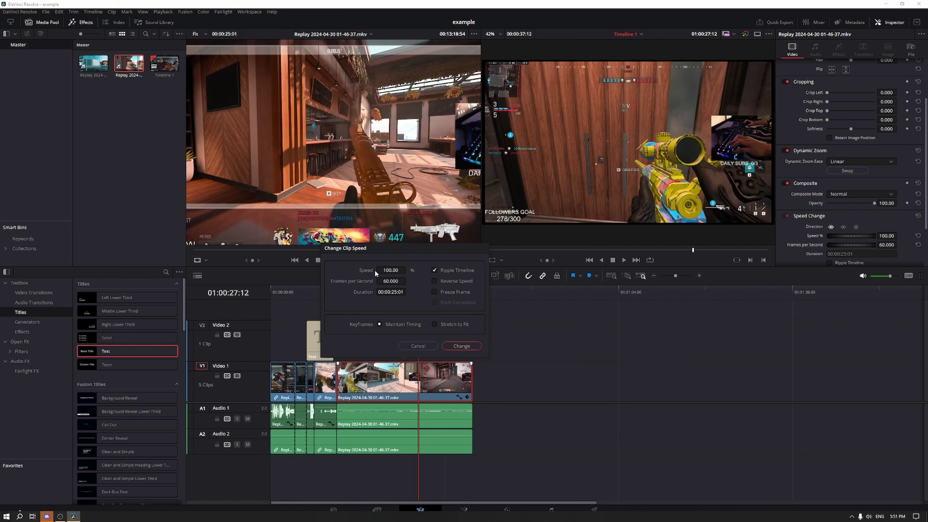
{"action": "scroll", "coordinate": [408, 270], "scroll_direction": "up", "scroll_amount": 10}
{"action": "left_click", "coordinate": [462, 346]}
Step: Play back the sped-up clip from its start and again from 01:00:14:44 to check the speed and zoom
{"action": "key", "text": "Up"}
{"action": "key", "text": "Up"}
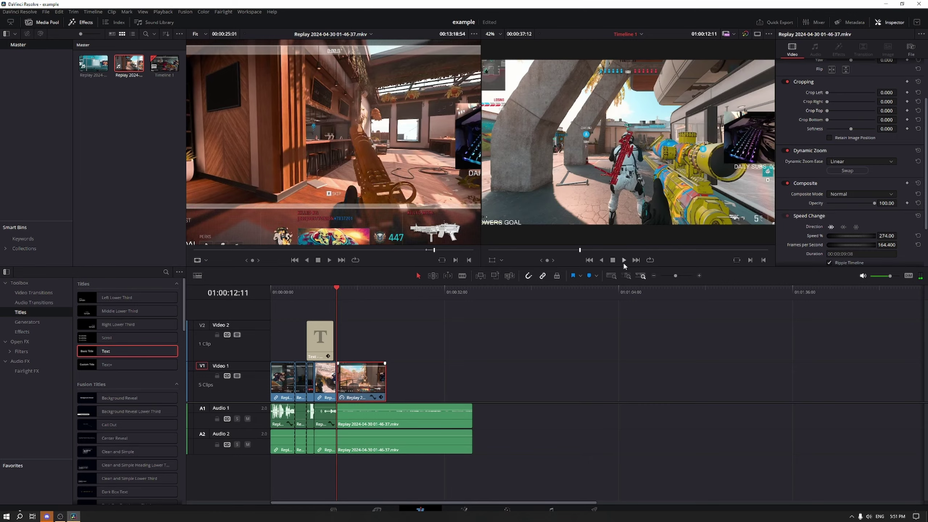
{"action": "left_click", "coordinate": [623, 260]}
{"action": "left_click", "coordinate": [359, 289]}
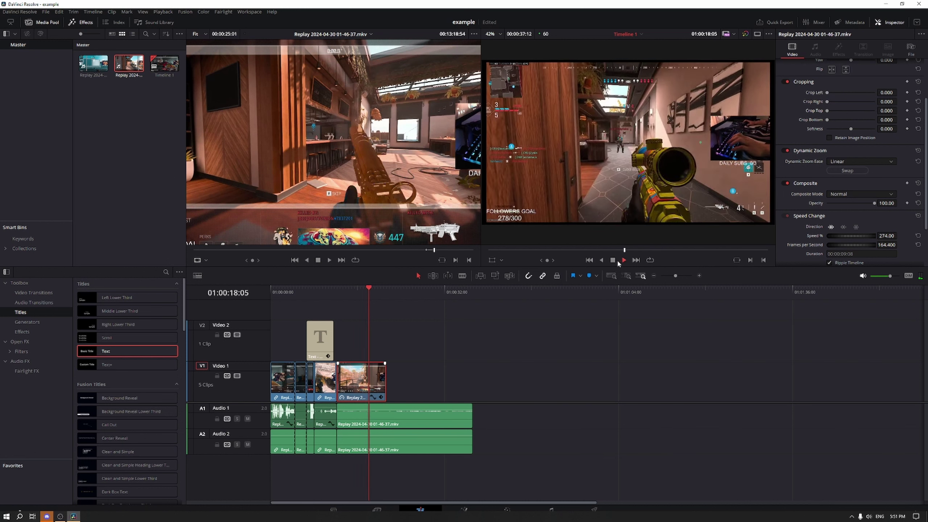
{"action": "left_click", "coordinate": [613, 260]}
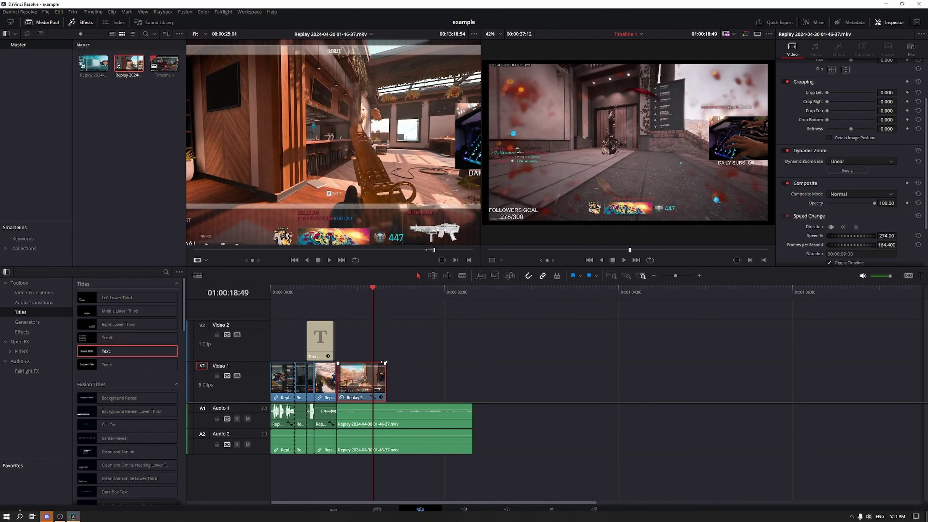
{"action": "left_click", "coordinate": [351, 292]}
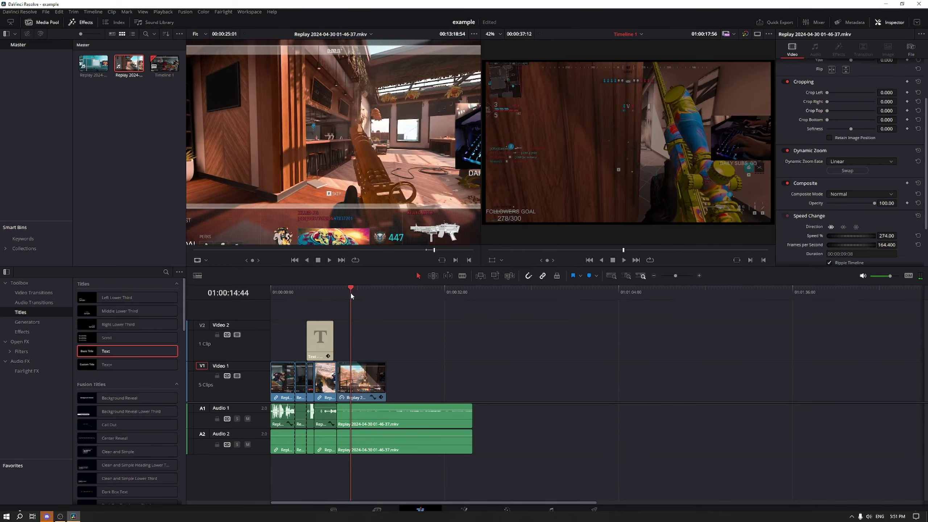
{"action": "key", "text": "space"}
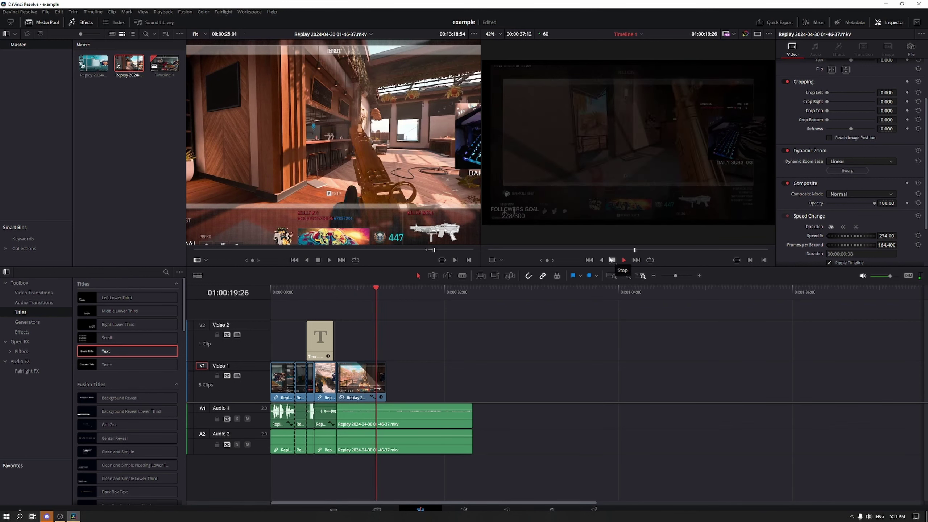
{"action": "left_click", "coordinate": [612, 260]}
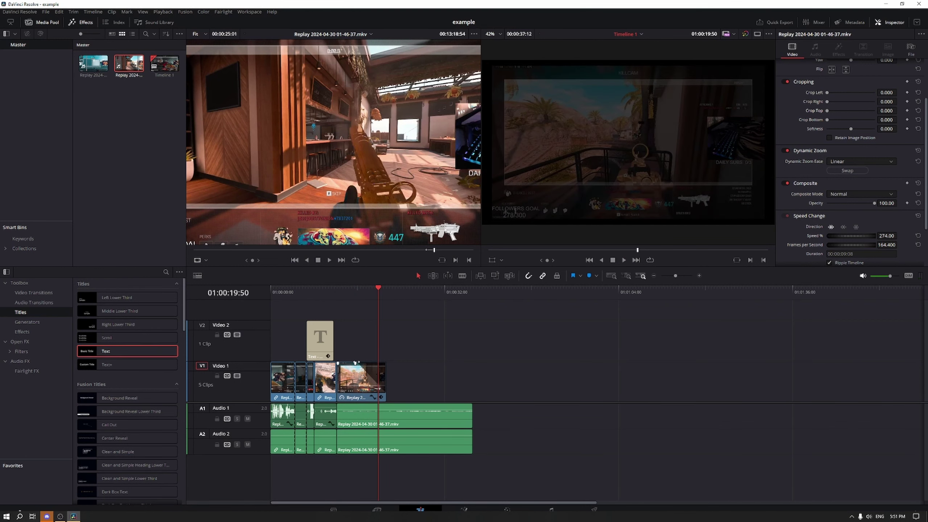
Step: Set the last video clip's rotation angle to 2.750
{"action": "left_click_drag", "start_coordinate": [356, 362], "coordinate": [361, 354]}
{"action": "scroll", "coordinate": [810, 165], "scroll_direction": "up", "scroll_amount": 3}
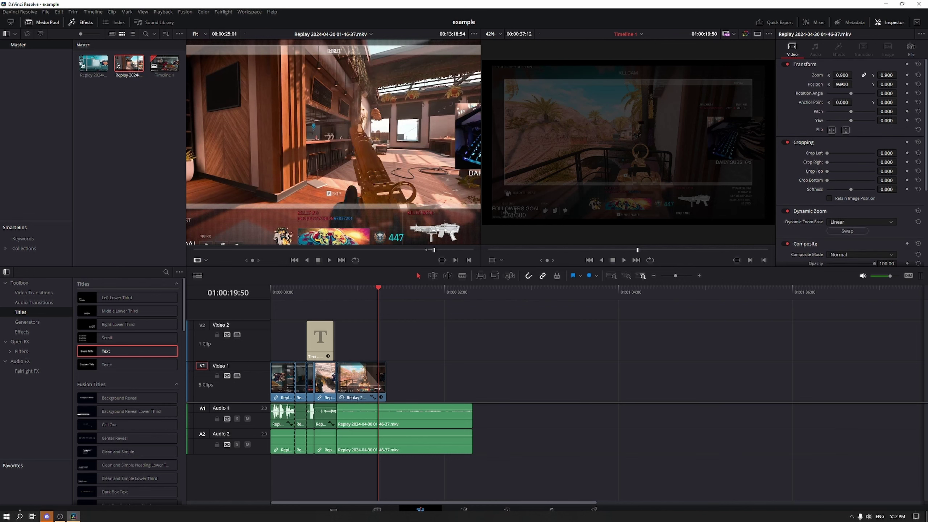
{"action": "left_click_drag", "start_coordinate": [848, 94], "coordinate": [851, 91]}
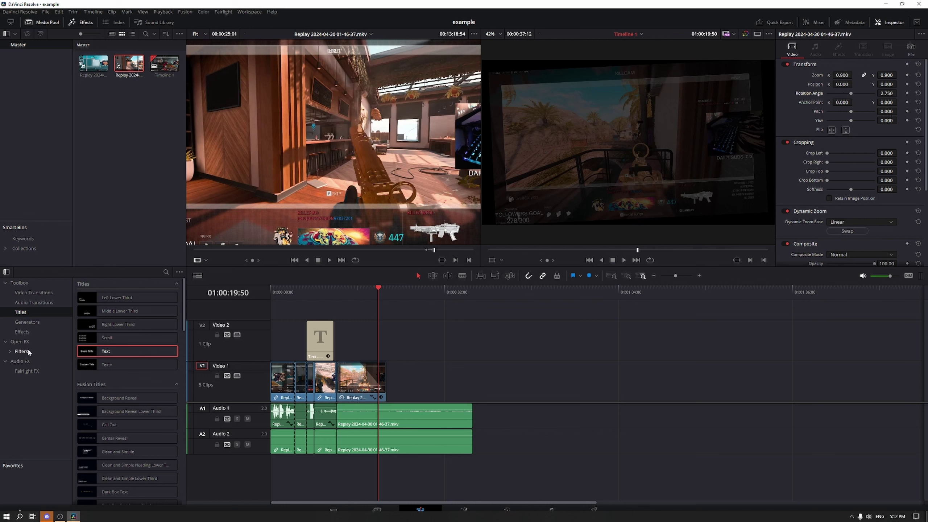
Step: Apply the CCTV Fusion effect to the last video clip and play back its final stretch
{"action": "left_click", "coordinate": [29, 331]}
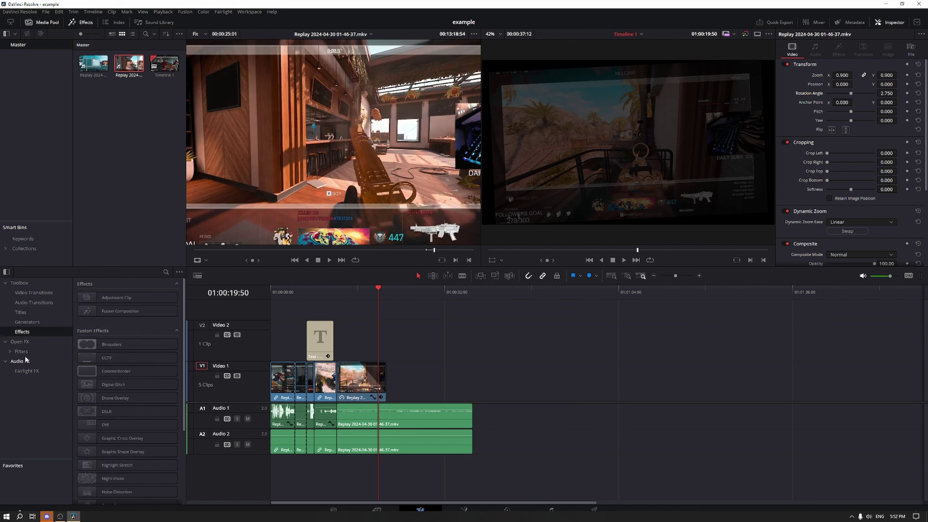
{"action": "left_click_drag", "start_coordinate": [107, 358], "coordinate": [358, 386]}
{"action": "left_click", "coordinate": [357, 292]}
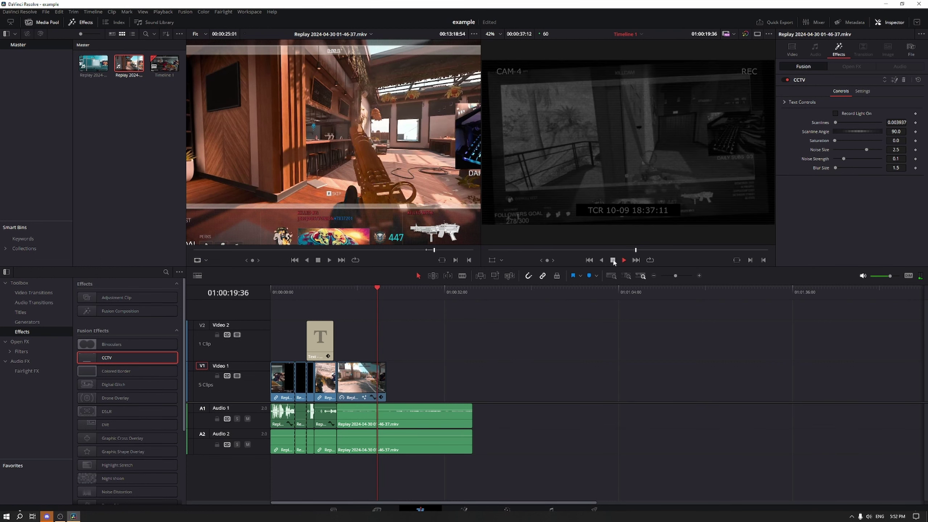
{"action": "left_click", "coordinate": [613, 260]}
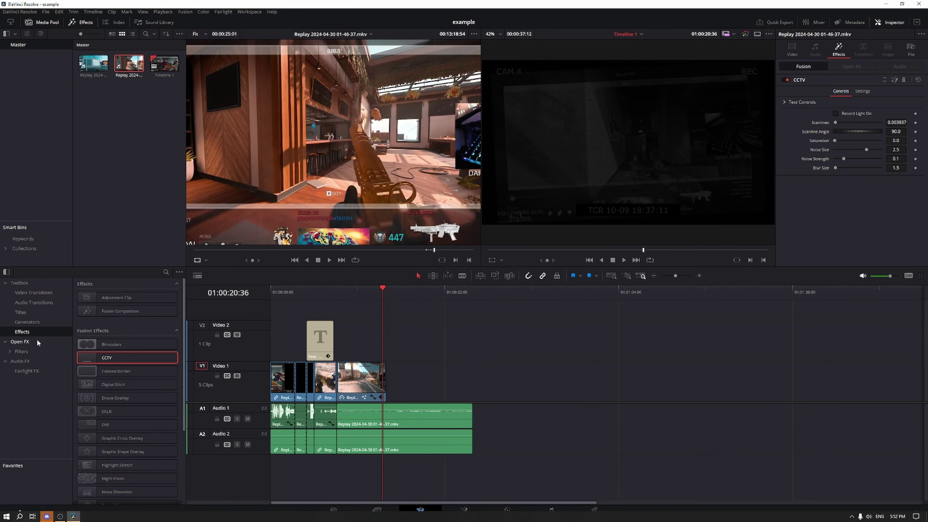
Step: Apply the Box Blur filter to the last video clip and play back a short stretch of it
{"action": "left_click", "coordinate": [36, 323]}
{"action": "left_click", "coordinate": [35, 313]}
{"action": "left_click", "coordinate": [40, 303]}
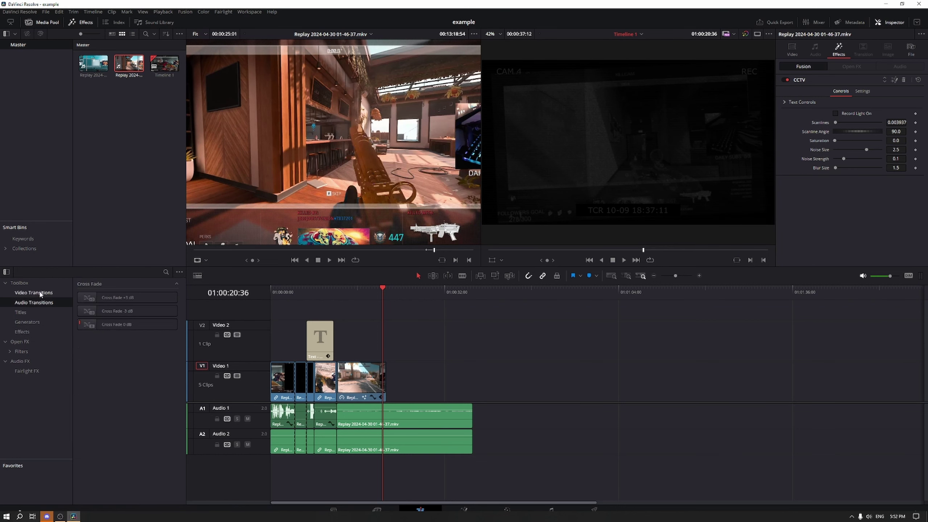
{"action": "left_click", "coordinate": [21, 351]}
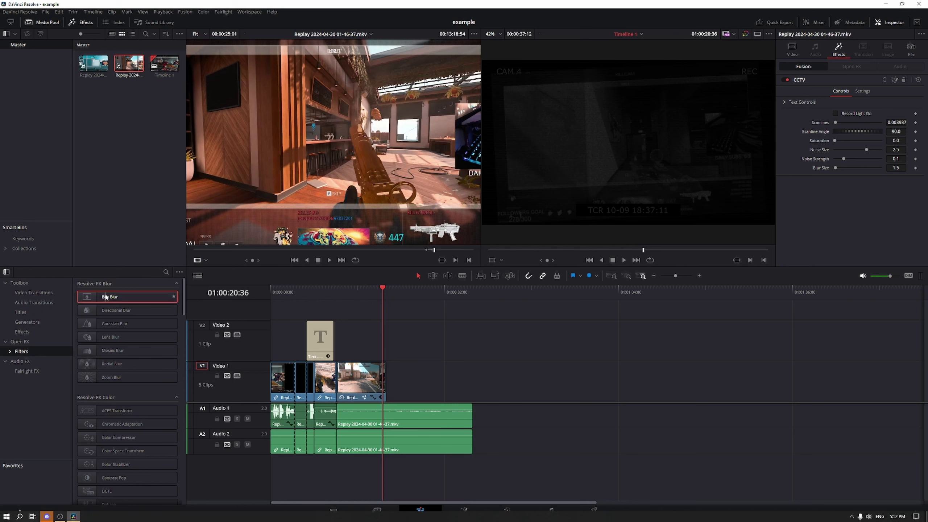
{"action": "left_click_drag", "start_coordinate": [105, 297], "coordinate": [366, 378]}
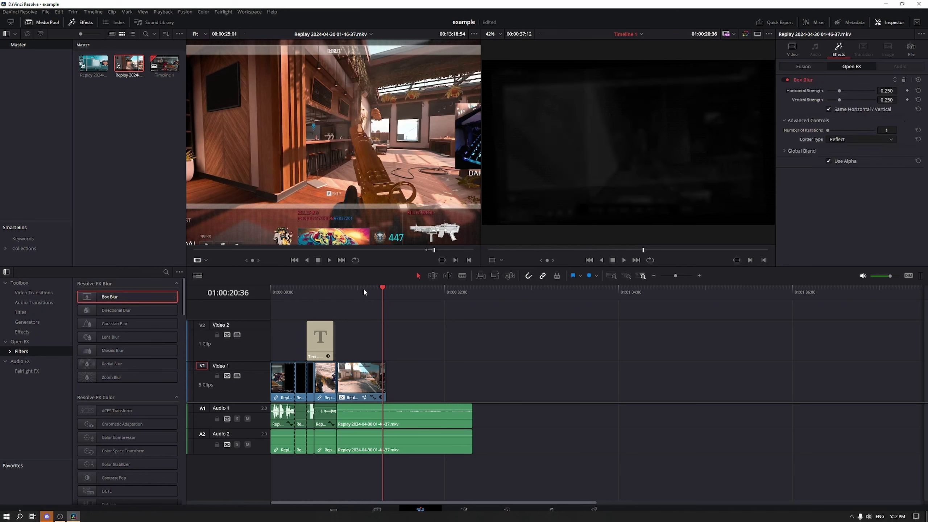
{"action": "left_click", "coordinate": [364, 292]}
{"action": "left_click", "coordinate": [624, 260]}
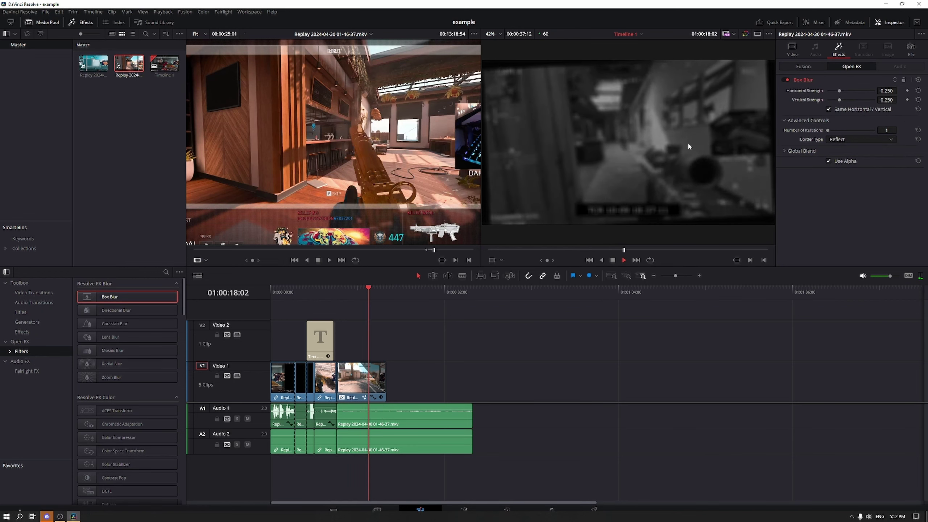
{"action": "key", "text": "space"}
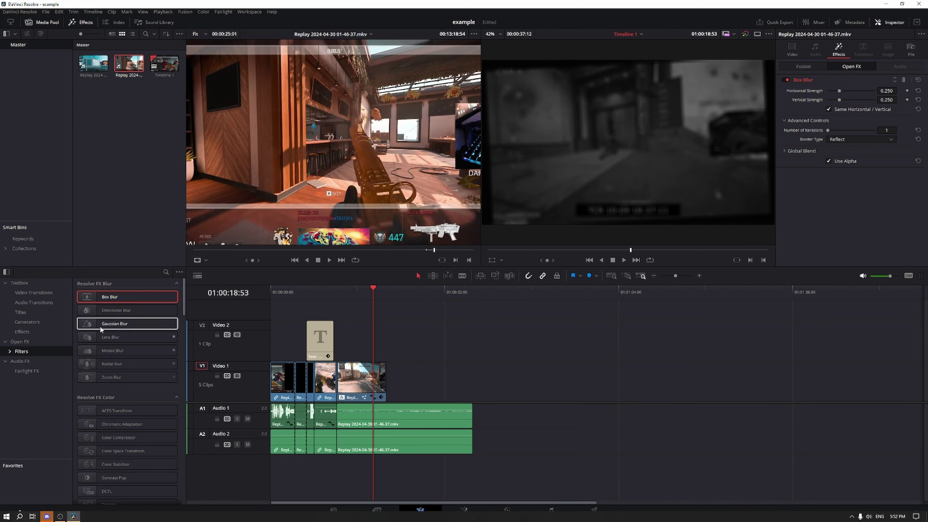
{"action": "left_click", "coordinate": [33, 361]}
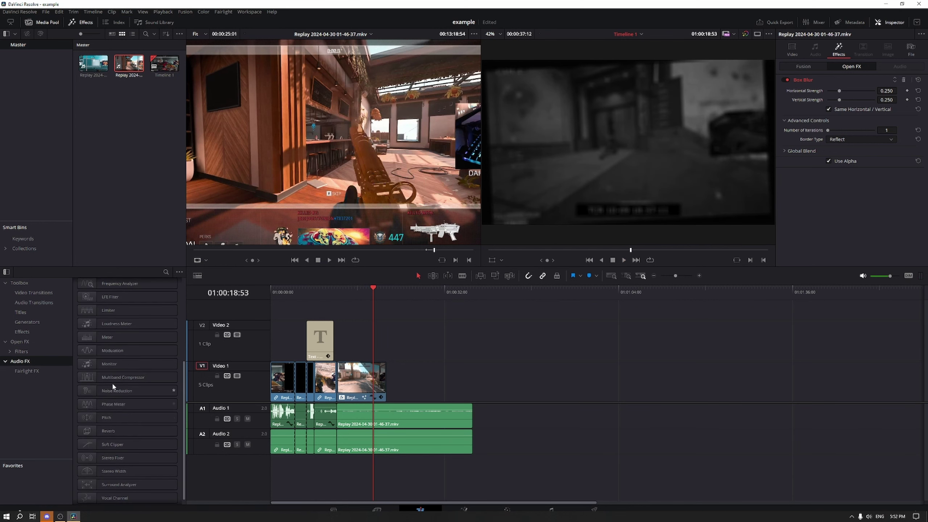
{"action": "scroll", "coordinate": [117, 403], "scroll_direction": "up", "scroll_amount": 4}
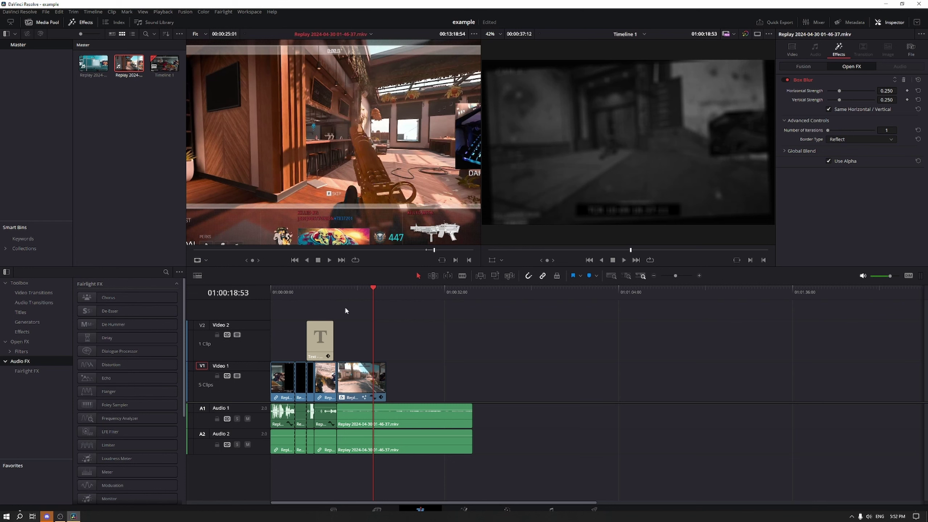
Step: Set the last video clip's linked zoom to 2.320 and increase the scanlines of its CCTV effect
{"action": "left_click", "coordinate": [354, 293]}
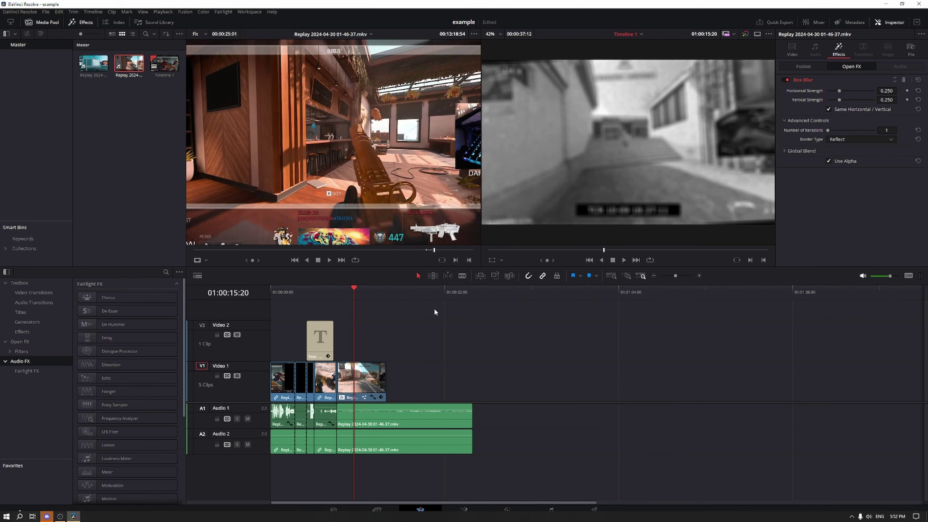
{"action": "left_click", "coordinate": [362, 361]}
{"action": "left_click", "coordinate": [792, 50]}
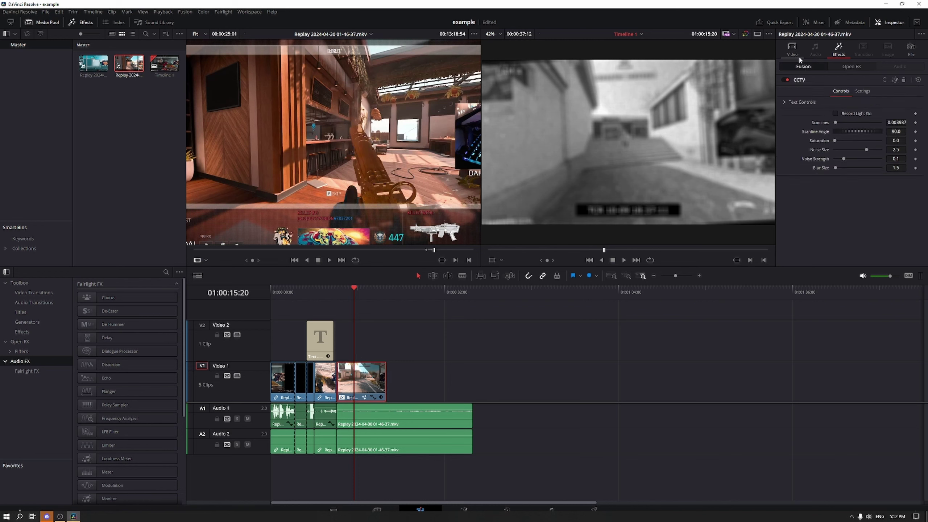
{"action": "left_click_drag", "start_coordinate": [843, 75], "coordinate": [819, 102]}
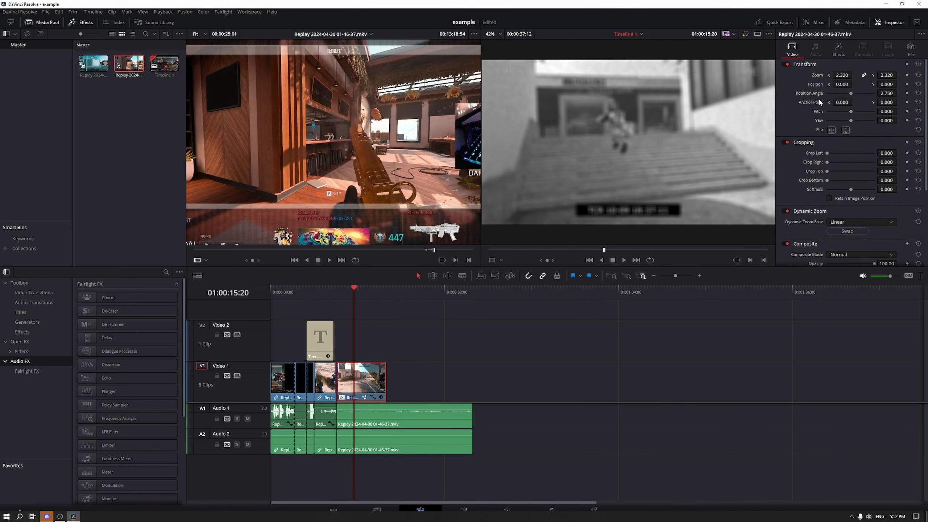
{"action": "left_click", "coordinate": [838, 57]}
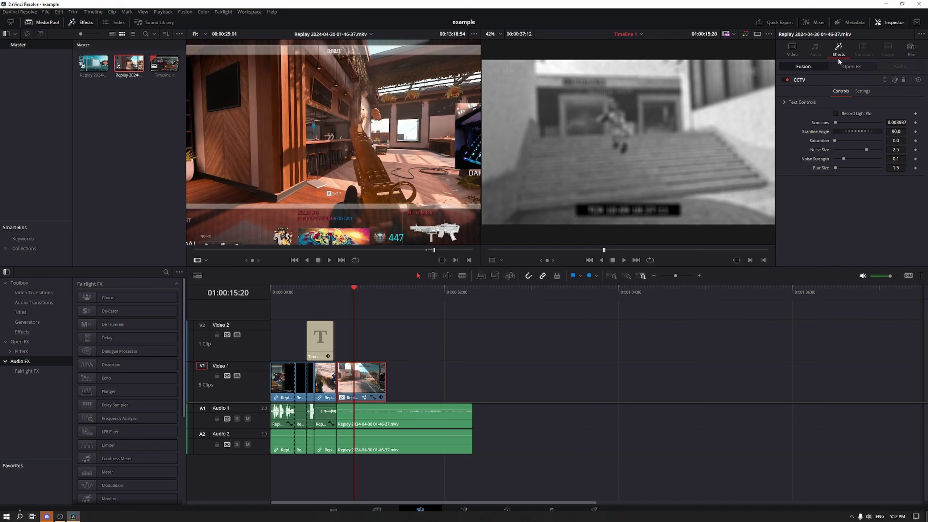
{"action": "left_click_drag", "start_coordinate": [836, 122], "coordinate": [854, 122]}
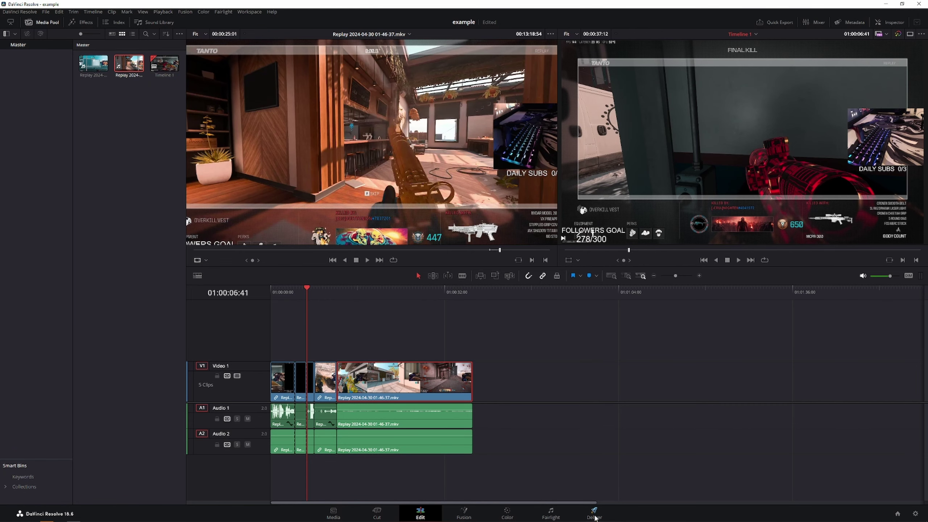
Step: Go to the Deliver page and name the render file "example"
{"action": "left_click", "coordinate": [596, 517]}
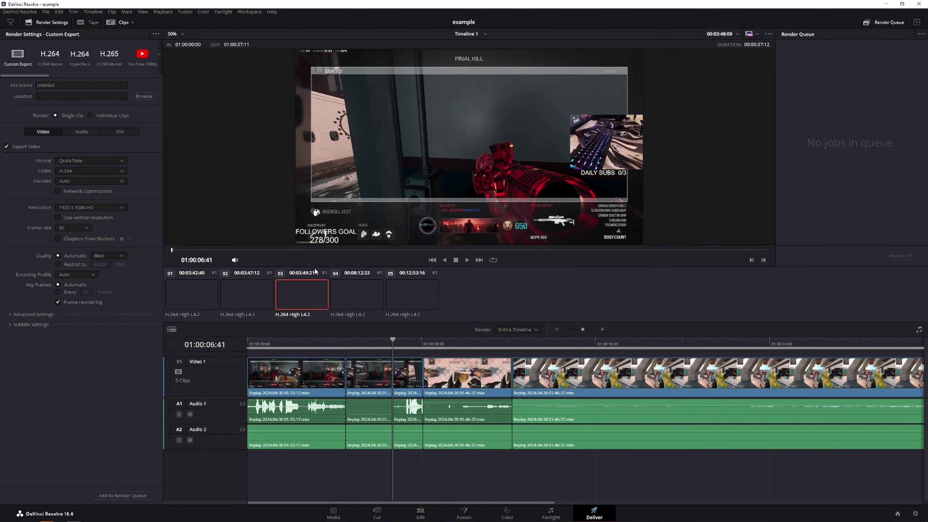
{"action": "left_click", "coordinate": [82, 85]}
{"action": "type", "text": "exam"}
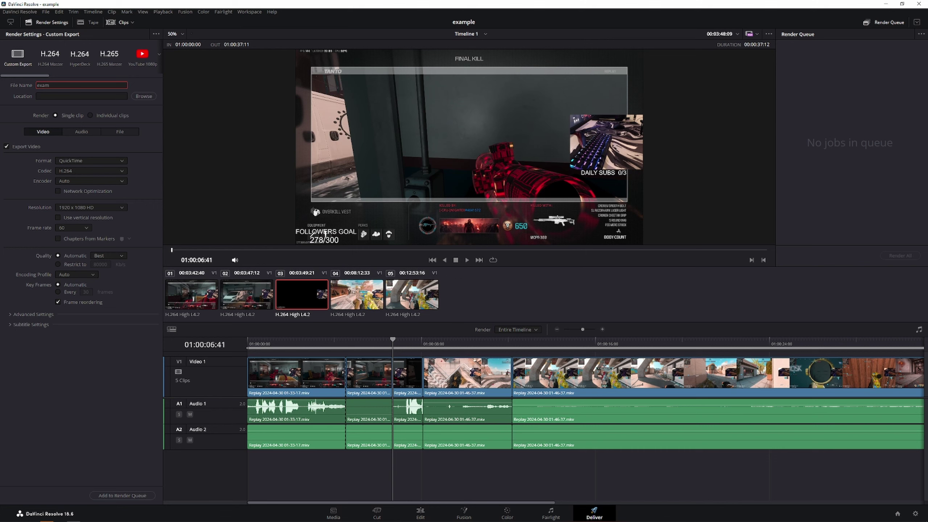
{"action": "type", "text": "ple"}
Step: Set the render location to the longform folder inside RENDERED YT videos
{"action": "left_click", "coordinate": [144, 96]}
{"action": "left_click", "coordinate": [122, 75]}
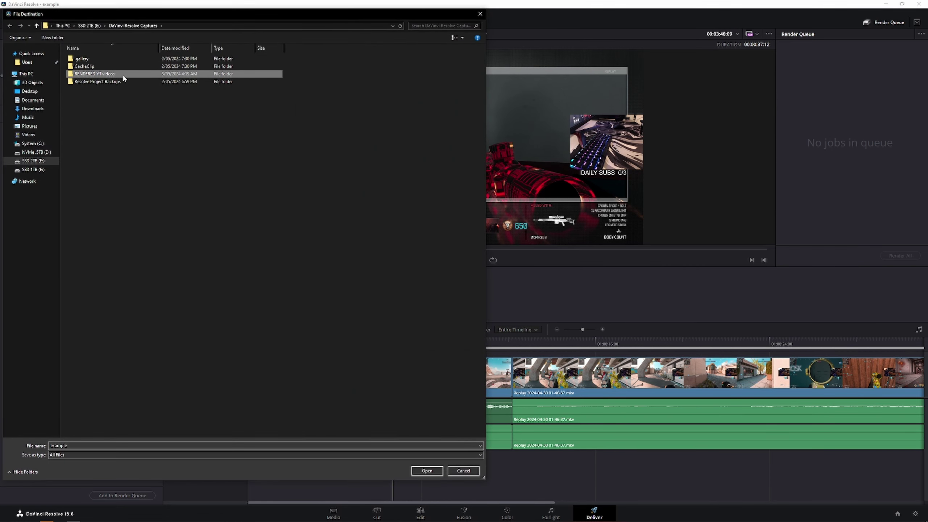
{"action": "double_click", "coordinate": [123, 75]}
{"action": "double_click", "coordinate": [129, 67]}
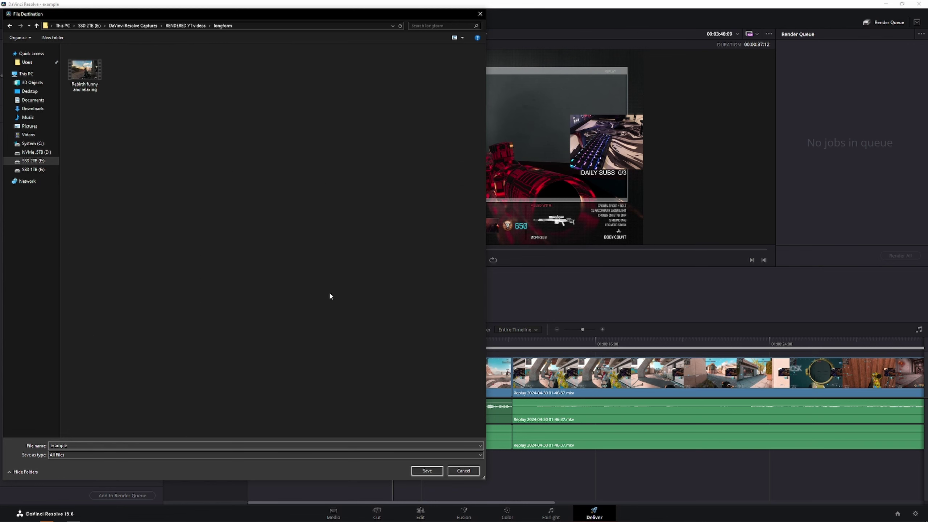
{"action": "left_click", "coordinate": [426, 471]}
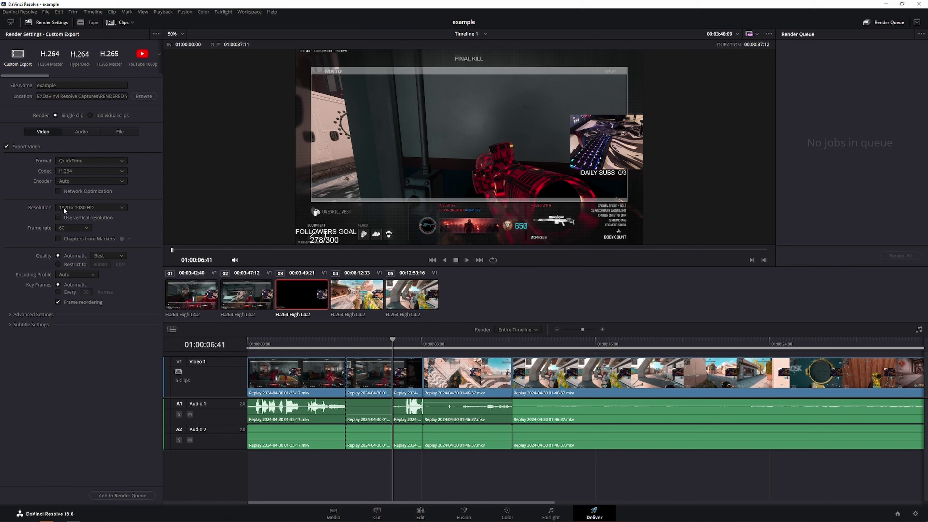
Step: Set the render resolution to a custom size of 2560 x 1440
{"action": "left_click", "coordinate": [101, 209]}
{"action": "left_click", "coordinate": [91, 216]}
{"action": "left_click_drag", "start_coordinate": [75, 218], "coordinate": [41, 220]}
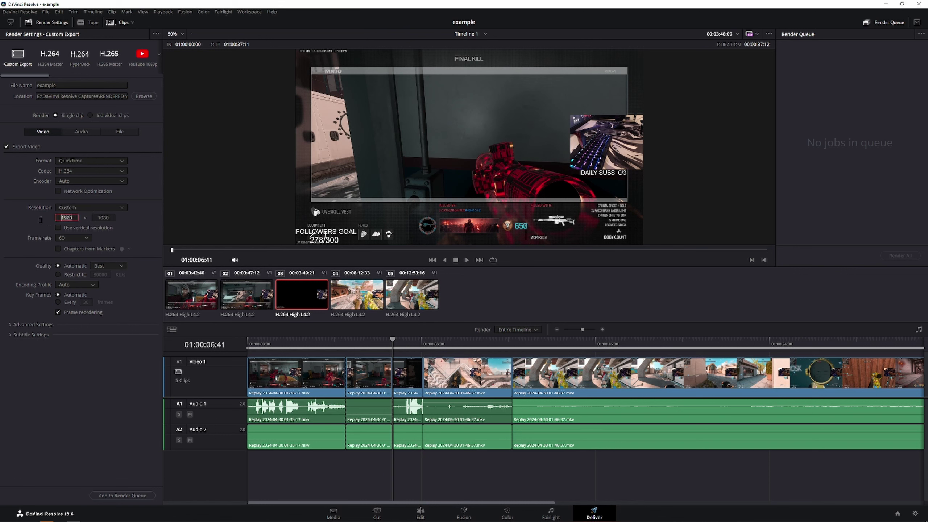
{"action": "type", "text": "2560"}
{"action": "left_click", "coordinate": [105, 218]}
{"action": "type", "text": "1440"}
{"action": "left_click", "coordinate": [142, 214]}
Step: Add the timeline to the render queue at the higher resolution and start rendering all jobs
{"action": "left_click", "coordinate": [108, 498]}
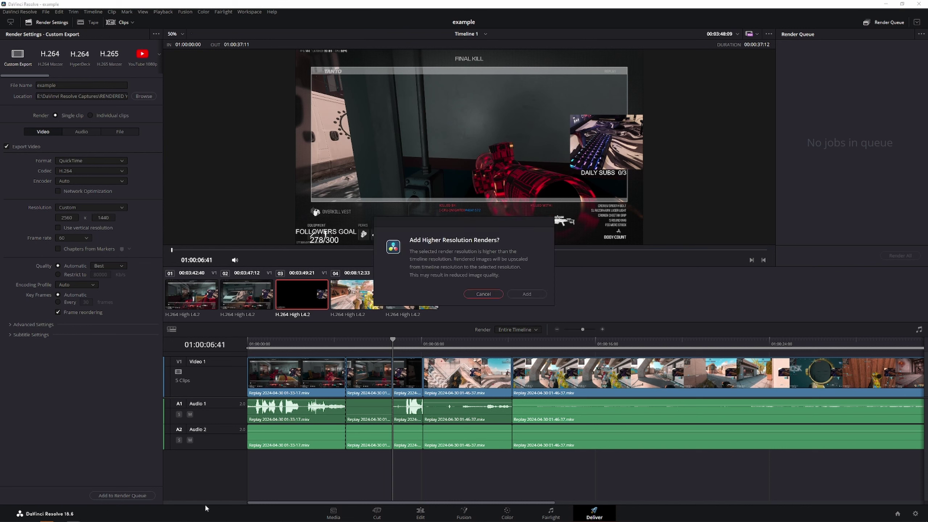
{"action": "left_click", "coordinate": [518, 295]}
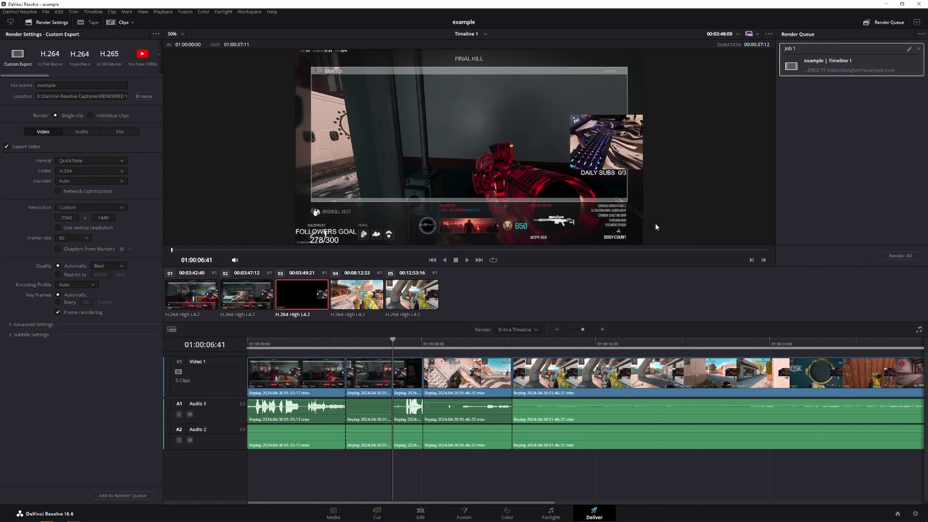
{"action": "left_click", "coordinate": [900, 256]}
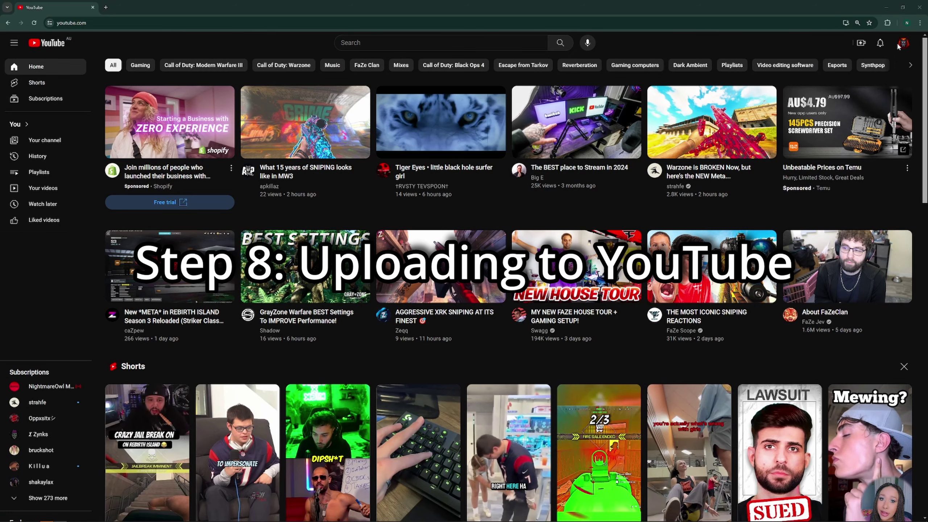
Step: Switch to YouTube in the browser and start a new video upload
{"action": "left_click", "coordinate": [902, 43]}
{"action": "left_click", "coordinate": [862, 43]}
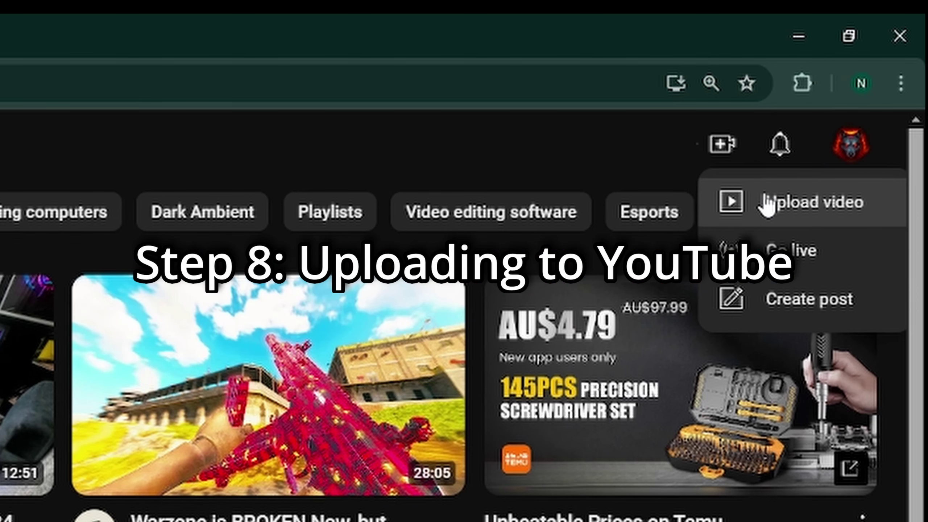
{"action": "left_click", "coordinate": [768, 201]}
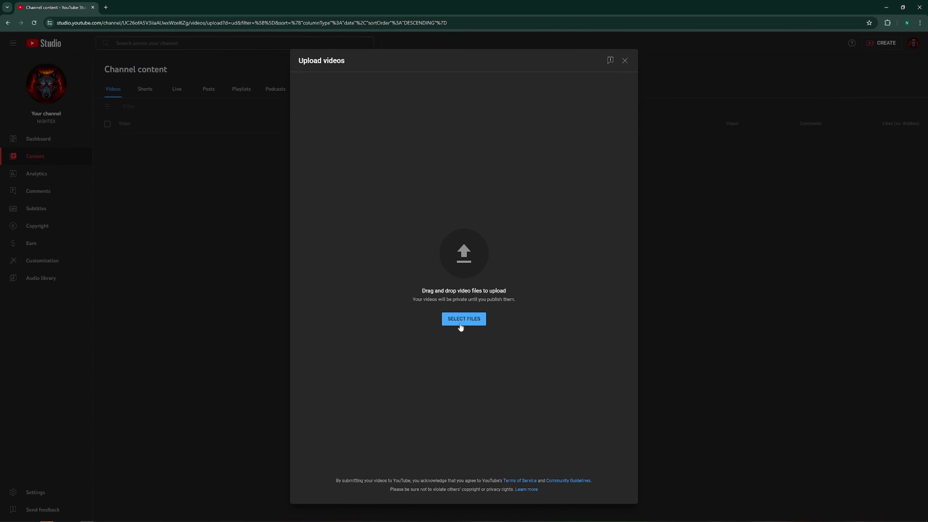
Step: Select the rendered video example.mov for upload from DaVinci Resolve Captures > RENDERED YT videos > longform on the SSD 2TB (E:) drive
{"action": "left_click", "coordinate": [460, 321]}
{"action": "left_click", "coordinate": [32, 153]}
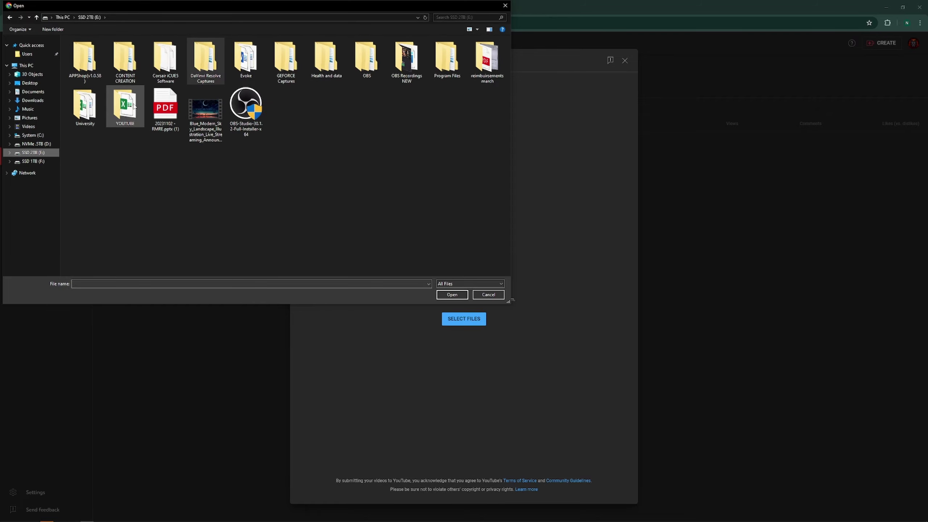
{"action": "double_click", "coordinate": [205, 60]}
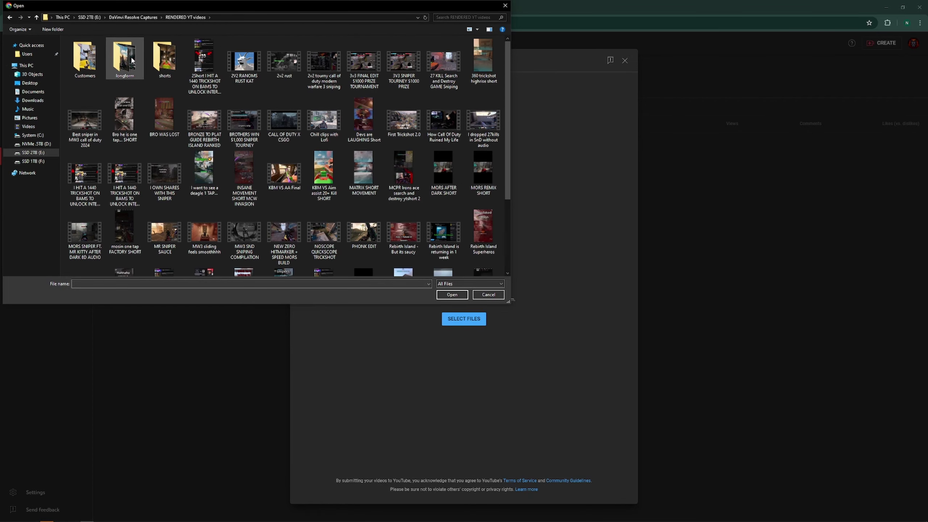
{"action": "double_click", "coordinate": [113, 68]}
{"action": "left_click", "coordinate": [81, 71]}
{"action": "double_click", "coordinate": [82, 71]}
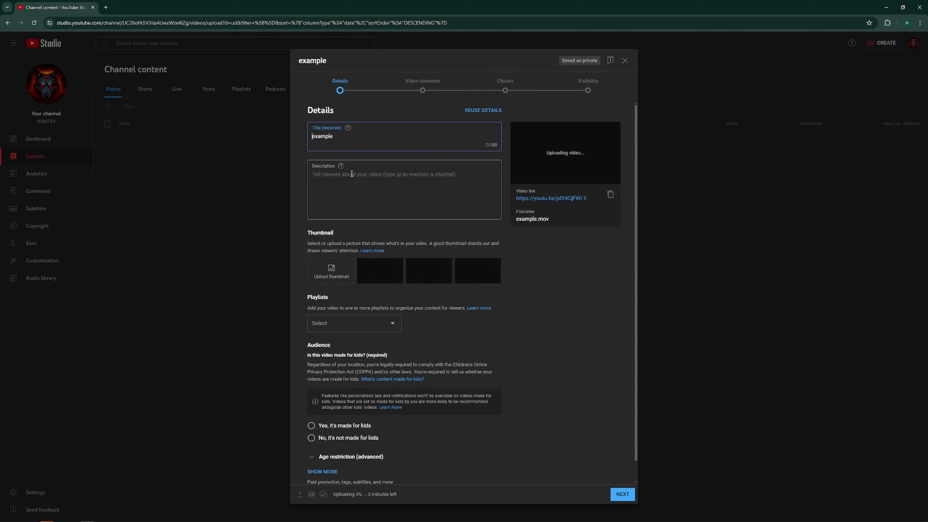
Step: Keep the video title "example" and enter the hashtags #callofduty #cod as the description
{"action": "left_click_drag", "start_coordinate": [334, 136], "coordinate": [288, 136]}
{"action": "left_click", "coordinate": [339, 181]}
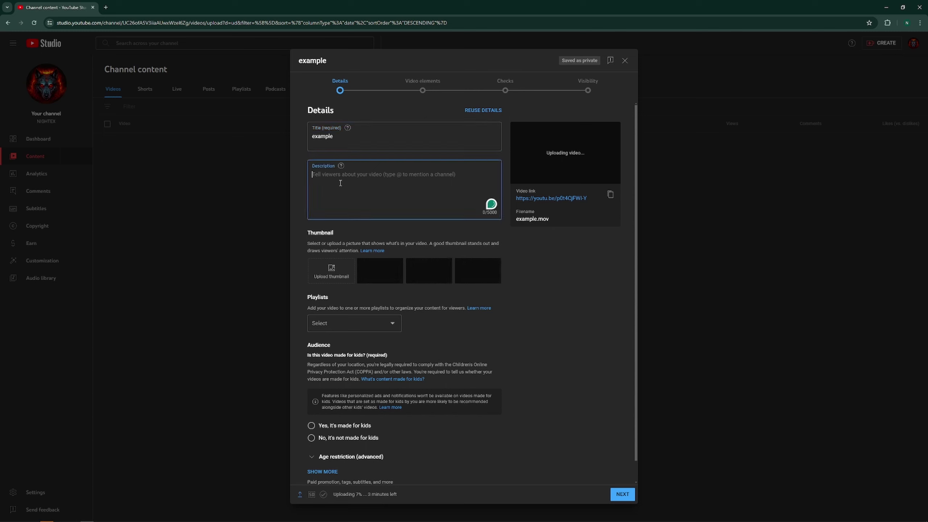
{"action": "type", "text": "#"}
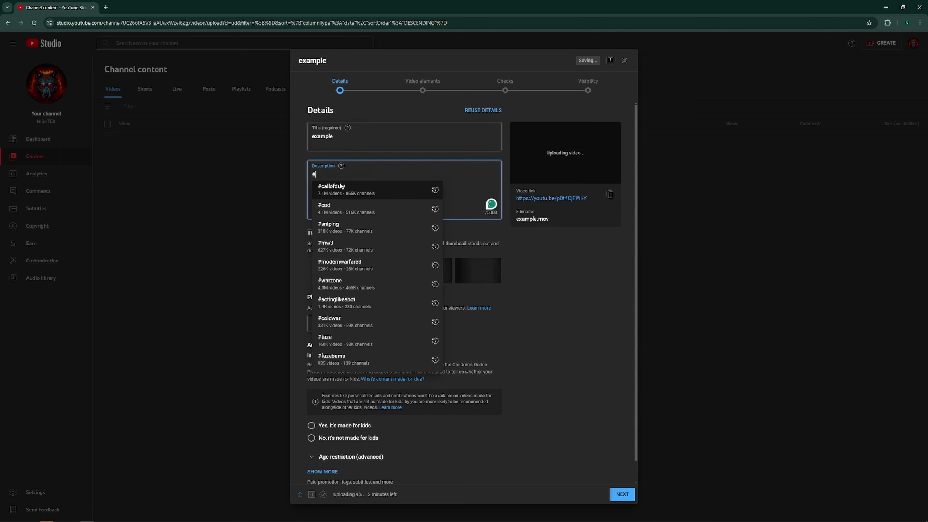
{"action": "left_click", "coordinate": [341, 186]}
{"action": "type", "text": "#"}
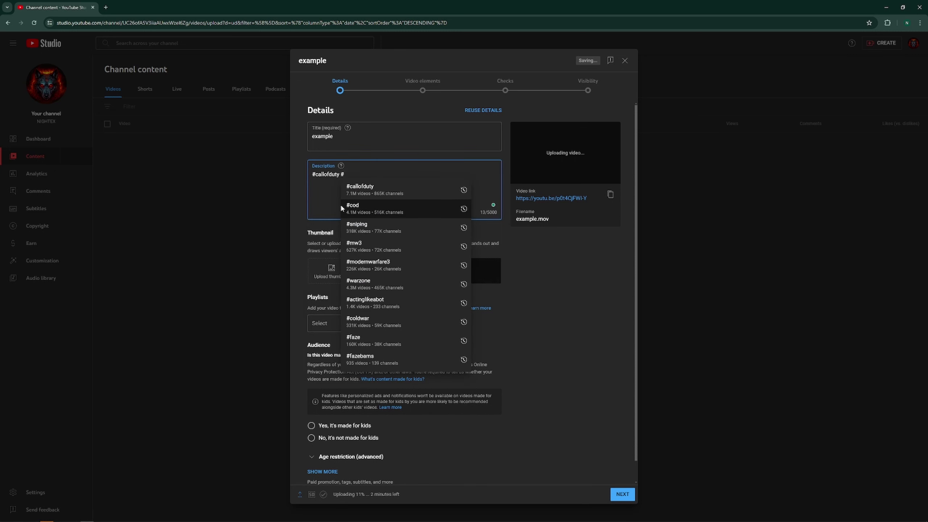
{"action": "type", "text": "cod"}
{"action": "left_click", "coordinate": [378, 196]}
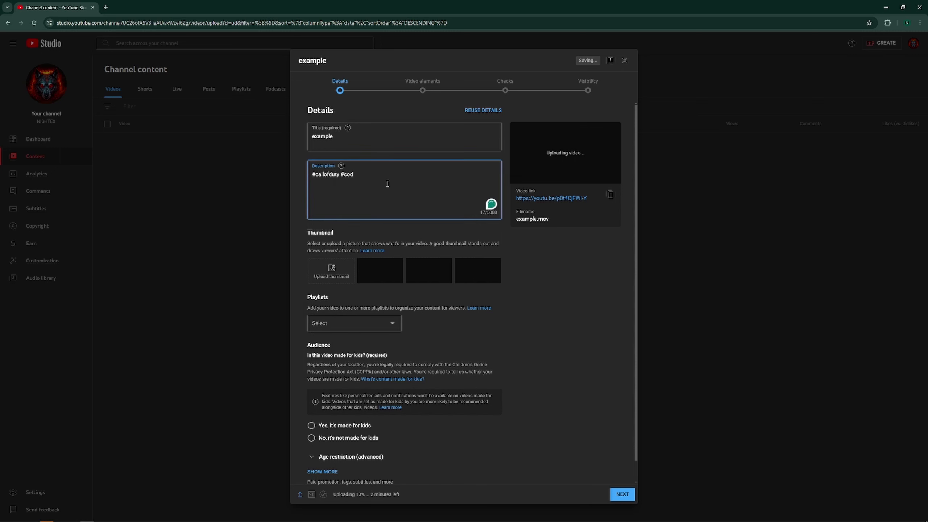
Step: Add the hashtag #mw3 to the video description and mark the video as not made for kids
{"action": "type", "text": "#mw3"}
{"action": "left_click", "coordinate": [384, 187]}
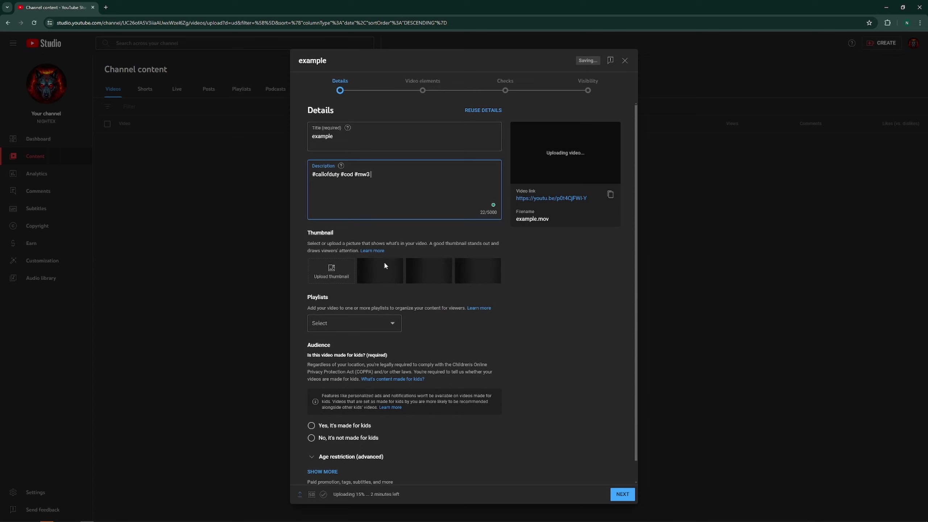
{"action": "scroll", "coordinate": [334, 288], "scroll_direction": "down", "scroll_amount": 1}
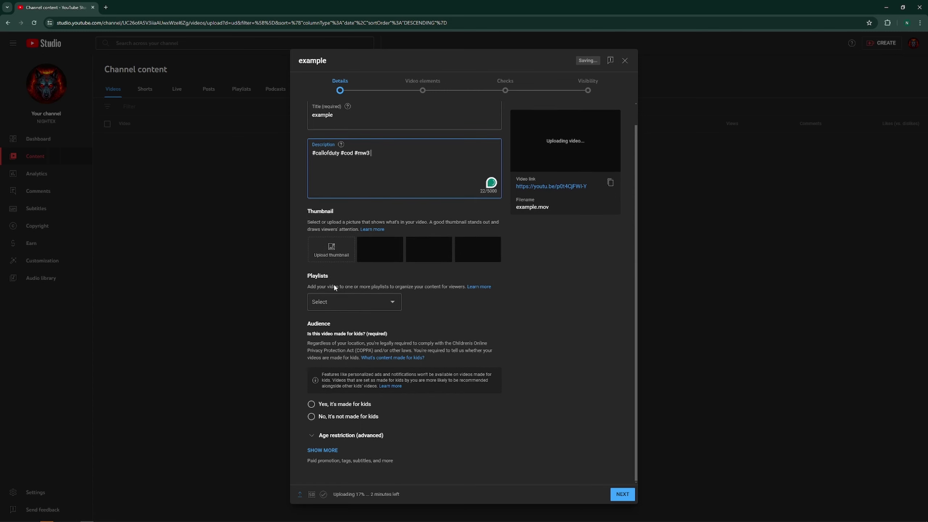
{"action": "left_click", "coordinate": [311, 417]}
Step: Expand the additional video details and look through them from paid promotion and altered content to tags and license
{"action": "left_click", "coordinate": [322, 450]}
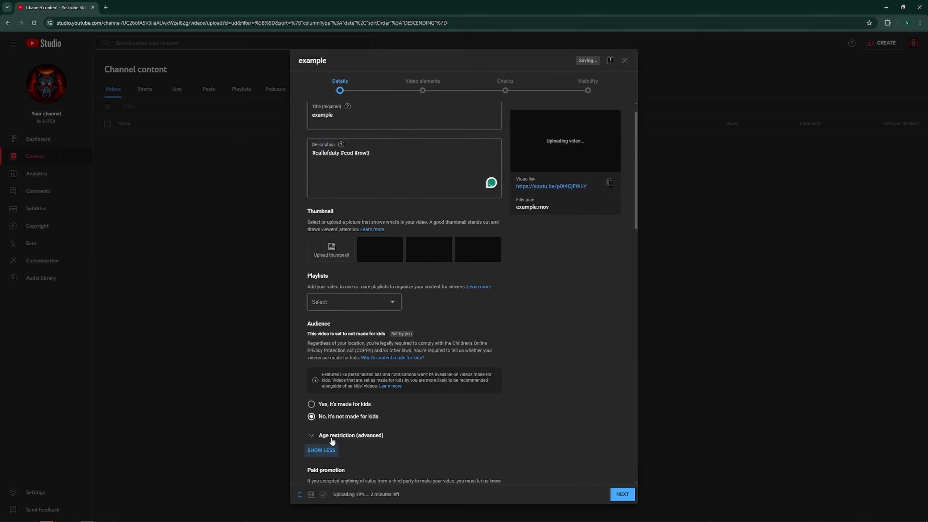
{"action": "scroll", "coordinate": [329, 391], "scroll_direction": "down", "scroll_amount": 2}
{"action": "scroll", "coordinate": [330, 380], "scroll_direction": "down", "scroll_amount": 3}
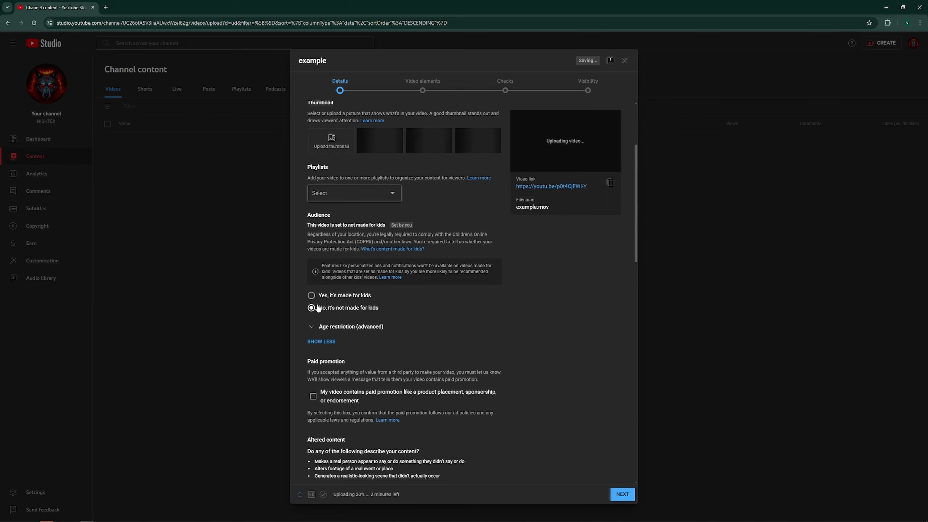
{"action": "scroll", "coordinate": [332, 314], "scroll_direction": "down", "scroll_amount": 9}
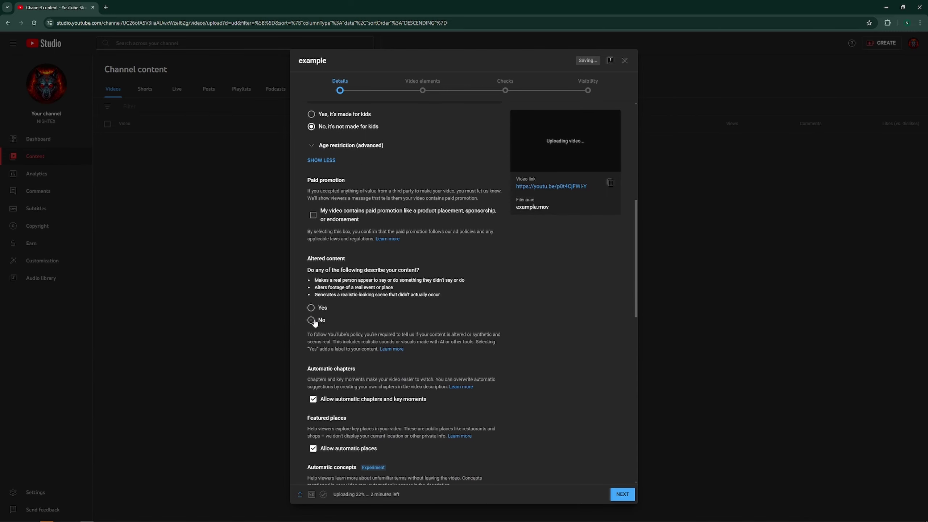
{"action": "scroll", "coordinate": [323, 271], "scroll_direction": "down", "scroll_amount": 14}
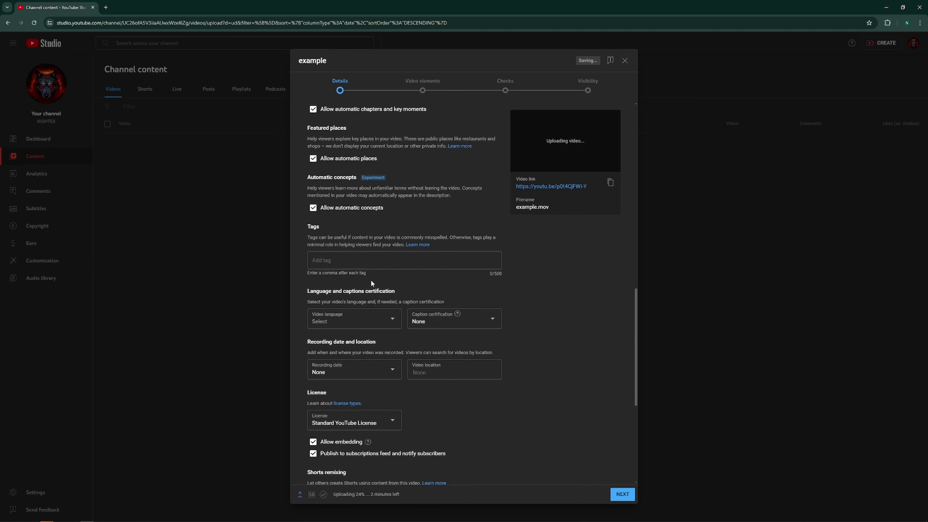